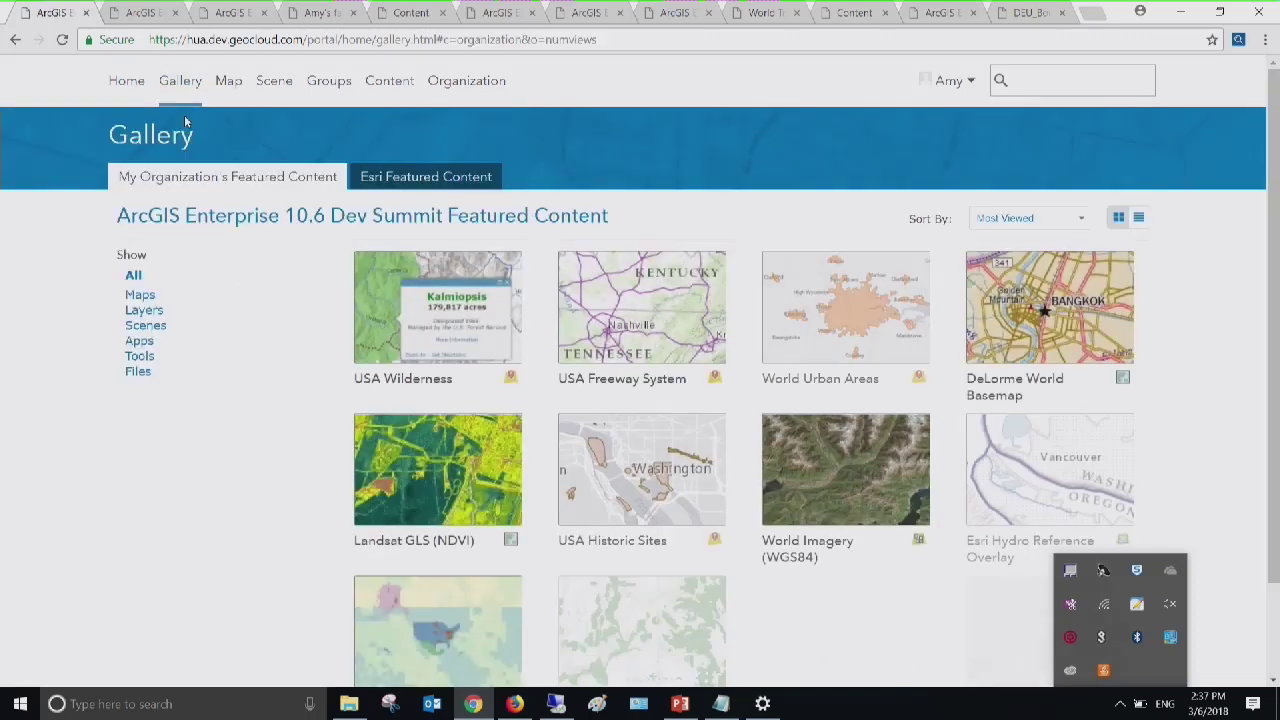
Show the Esri featured content in the gallery and view the opening options for the Landsat GLS (NDVI) web map
{"action": "left_click", "coordinate": [380, 178]}
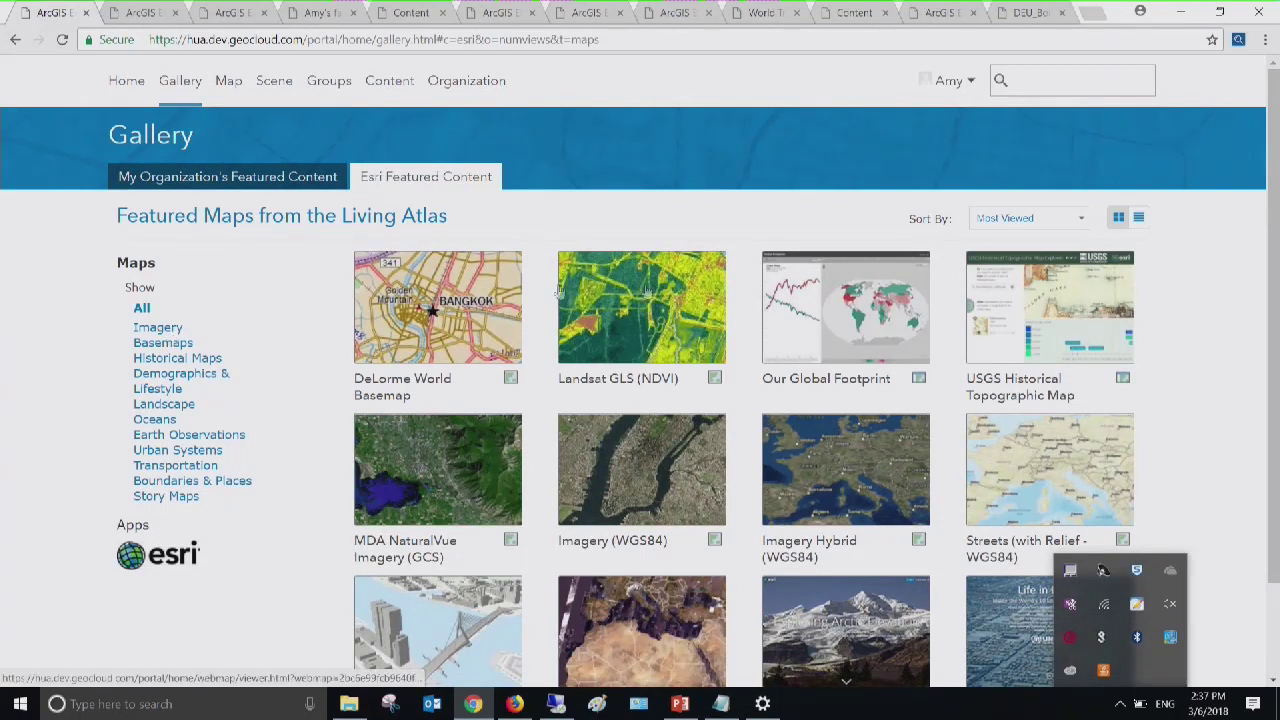
{"action": "mouse_move", "coordinate": [632, 313]}
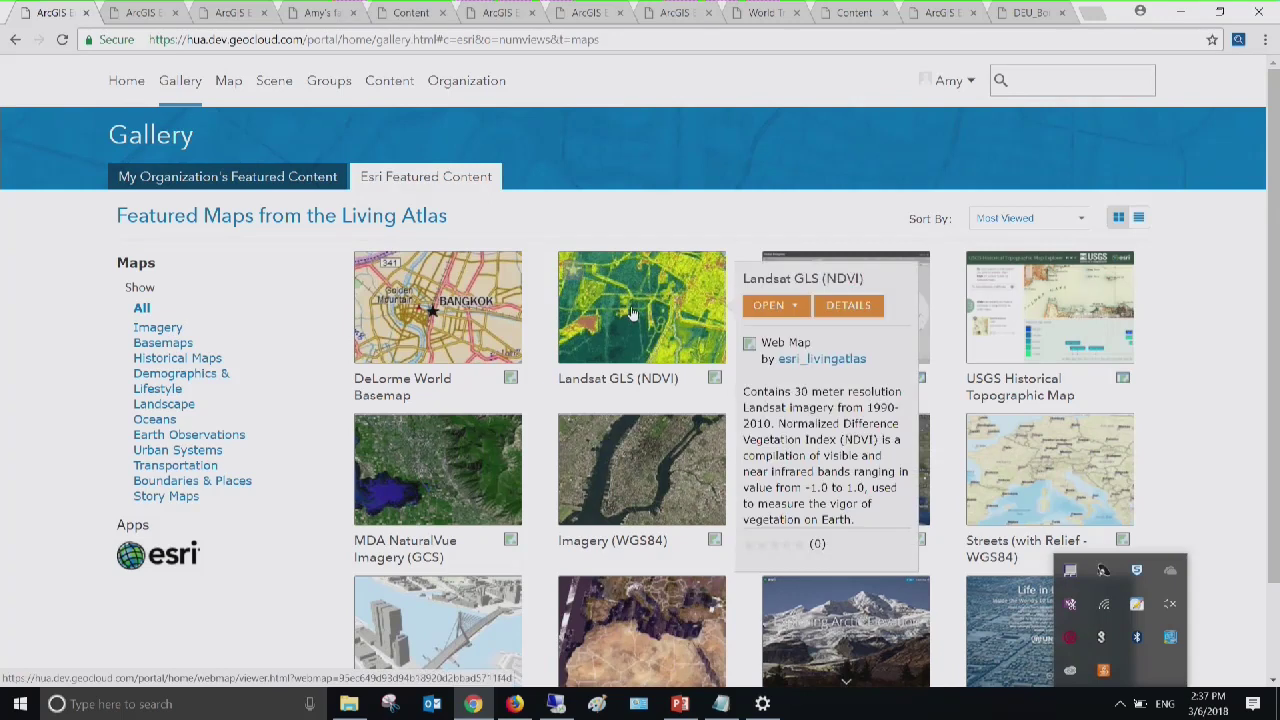
{"action": "left_click", "coordinate": [797, 306]}
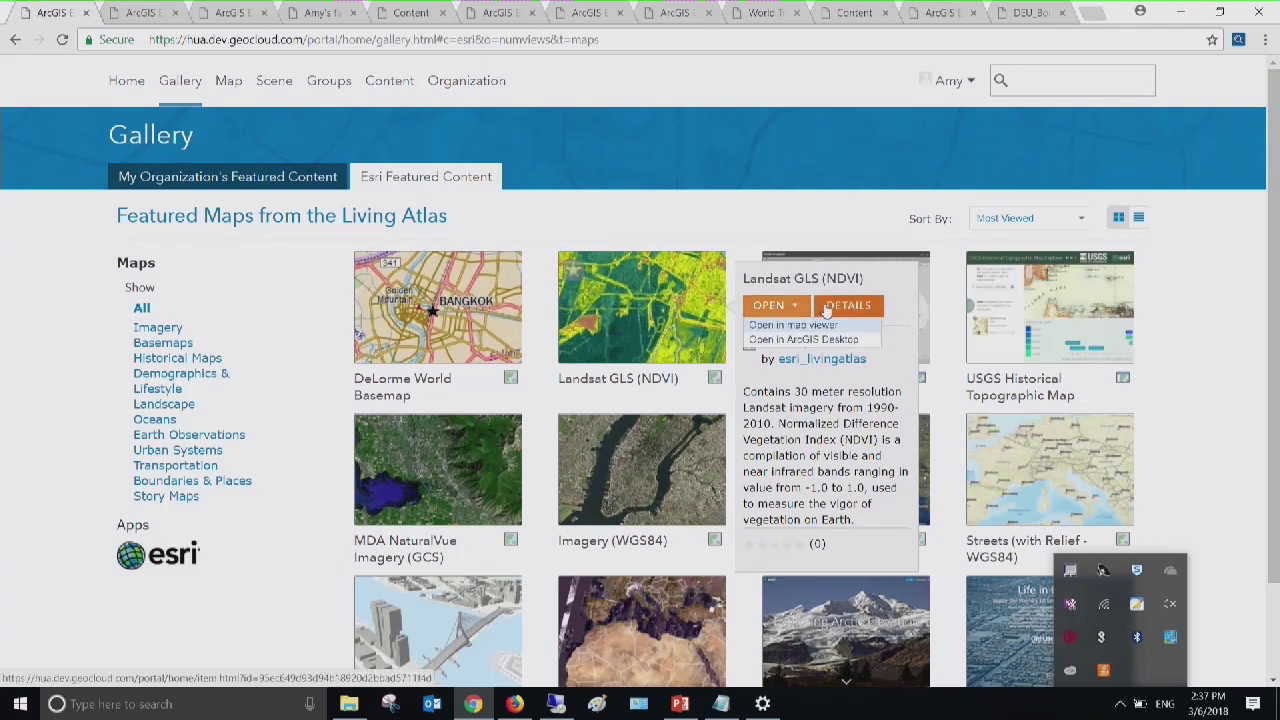
In the open map viewer, browse Living Atlas layers across all categories without limiting them to the map area
{"action": "left_click", "coordinate": [139, 14]}
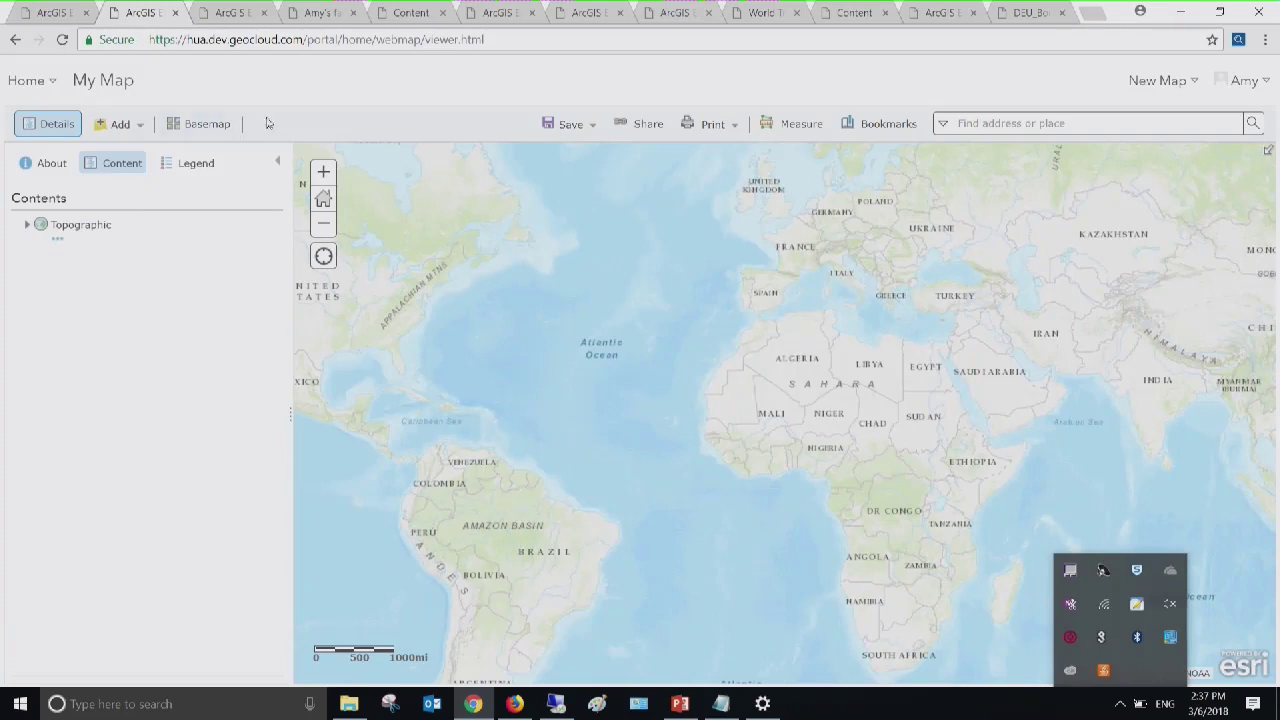
{"action": "left_click", "coordinate": [120, 126]}
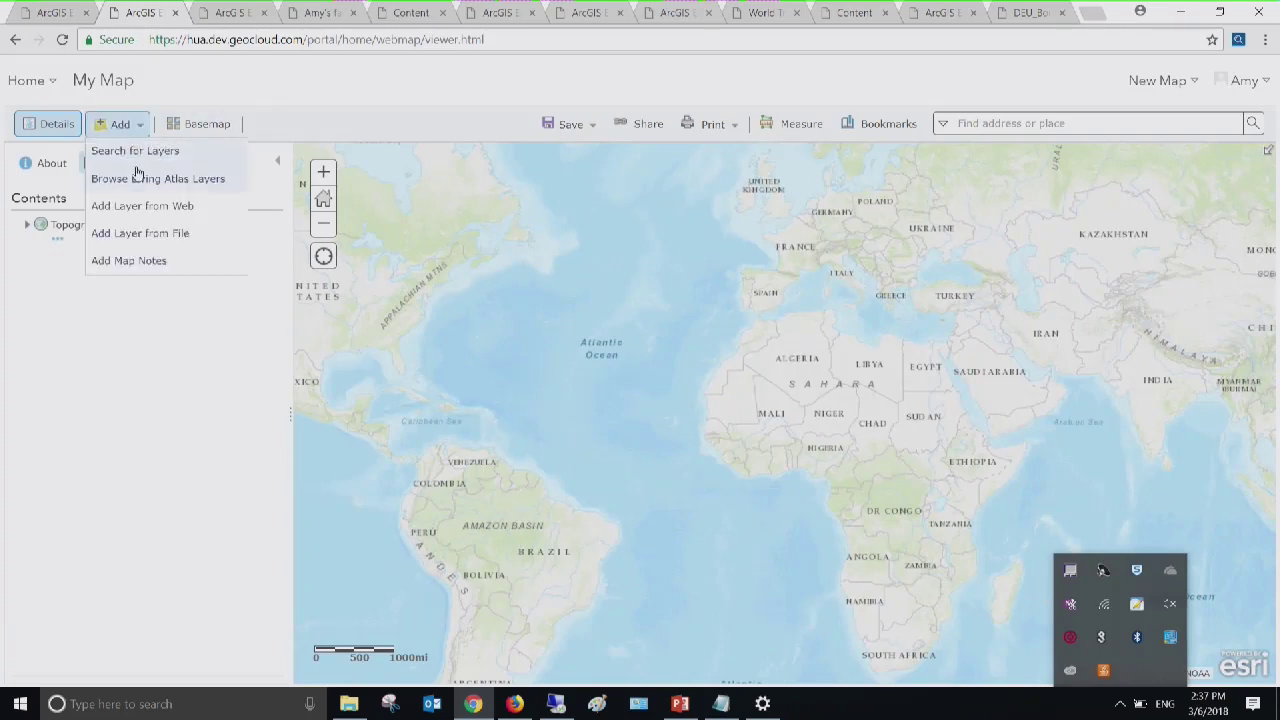
{"action": "left_click", "coordinate": [141, 176]}
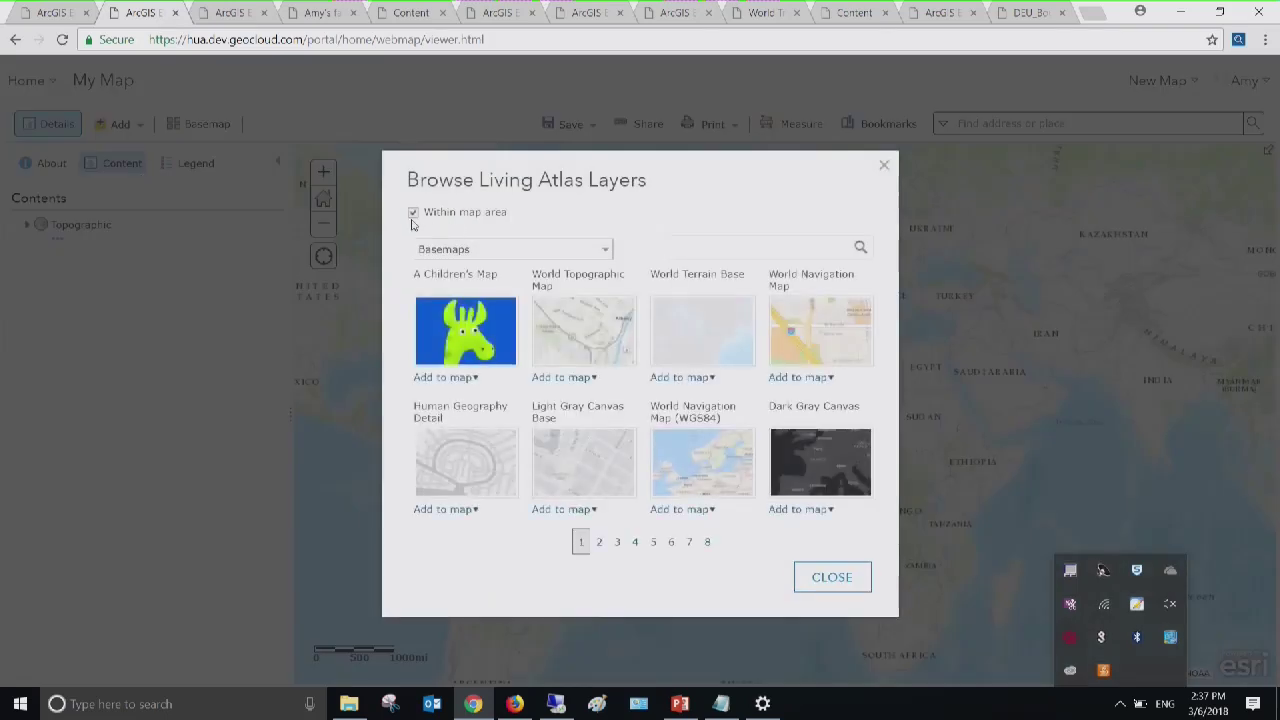
{"action": "left_click", "coordinate": [413, 214]}
{"action": "left_click", "coordinate": [600, 250]}
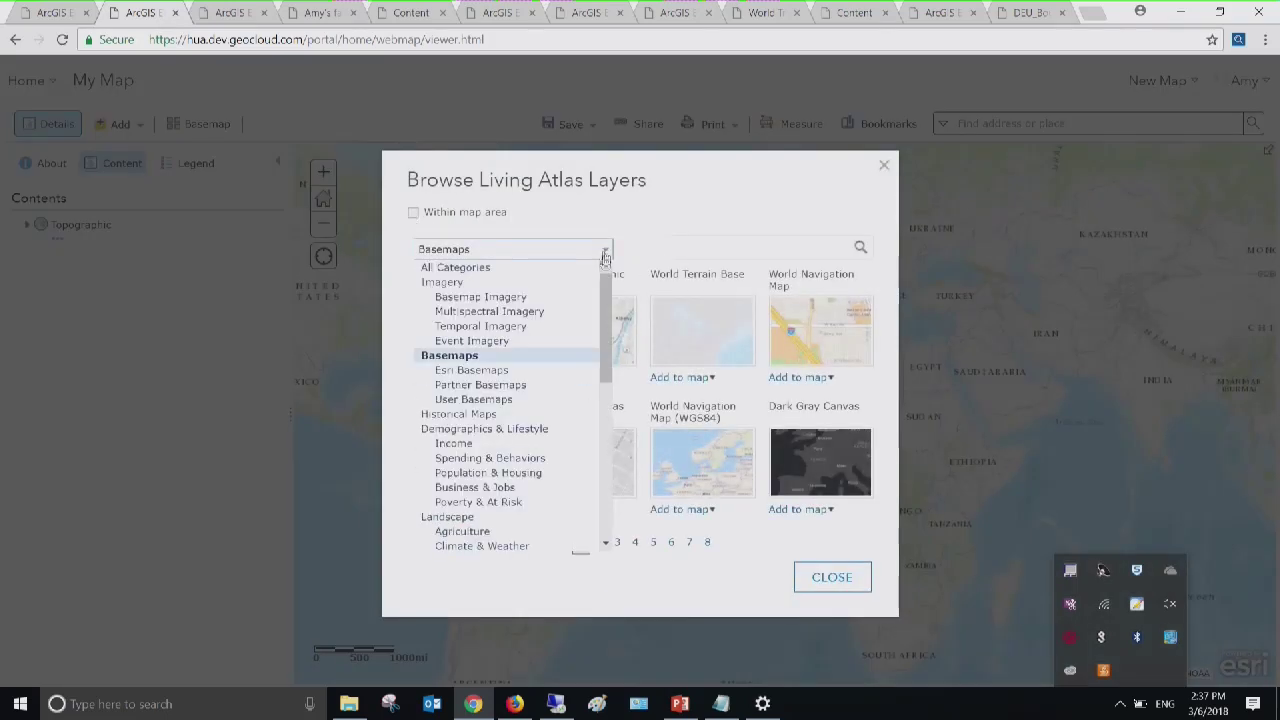
{"action": "left_click", "coordinate": [535, 268]}
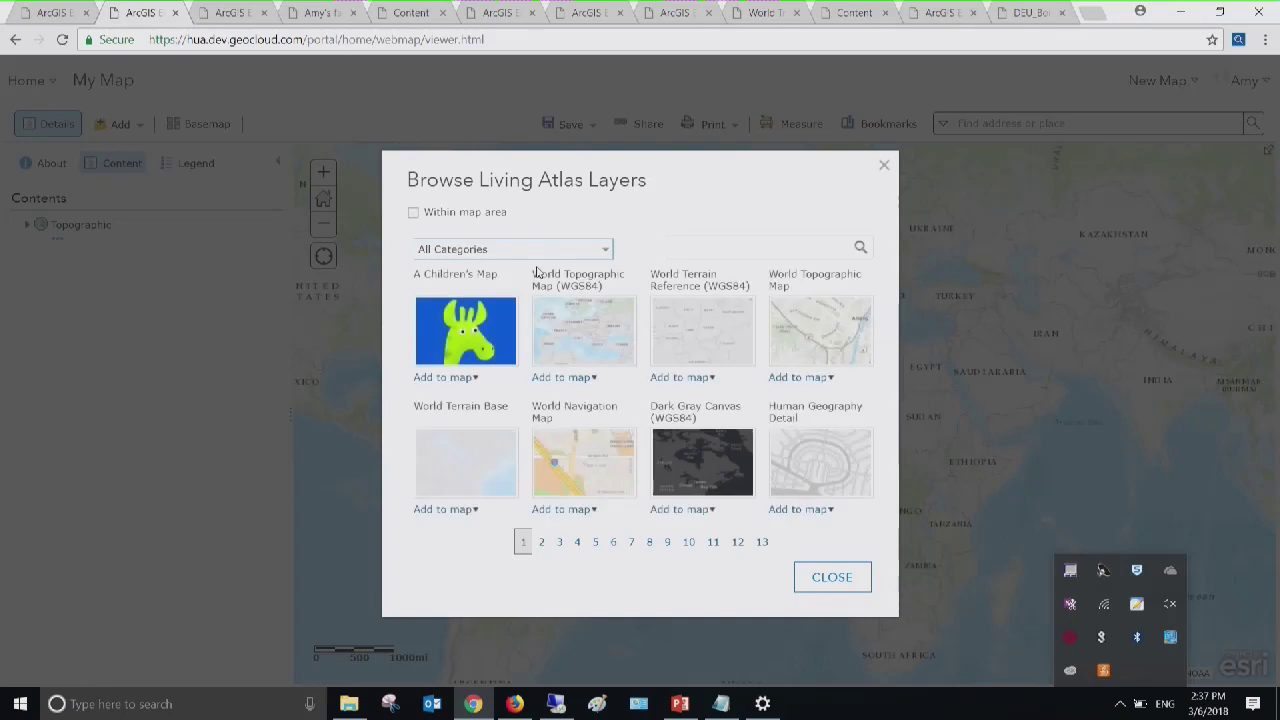
Filter the Living Atlas layers to the Landscape category and add USA Wilderness to the map as a layer
{"action": "left_click", "coordinate": [603, 251]}
{"action": "left_click_drag", "start_coordinate": [606, 290], "coordinate": [606, 397]}
{"action": "scroll", "coordinate": [606, 397], "scroll_direction": "up", "scroll_amount": 2}
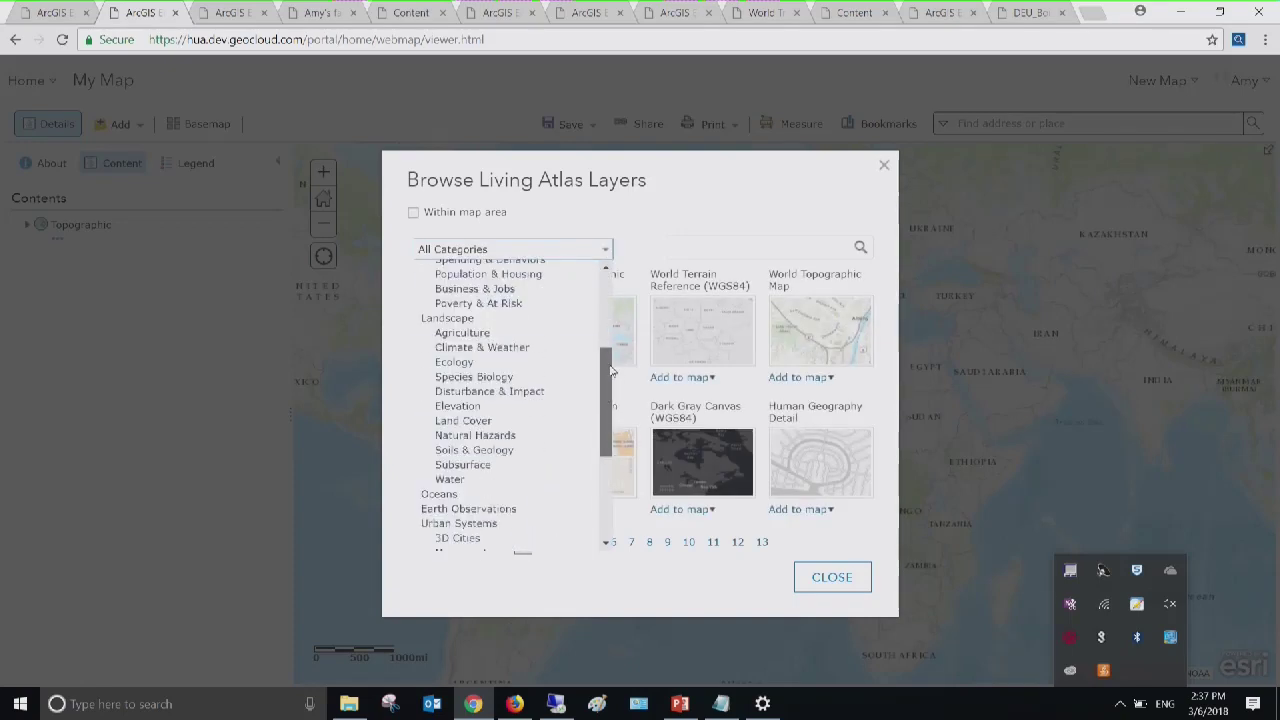
{"action": "left_click", "coordinate": [529, 329]}
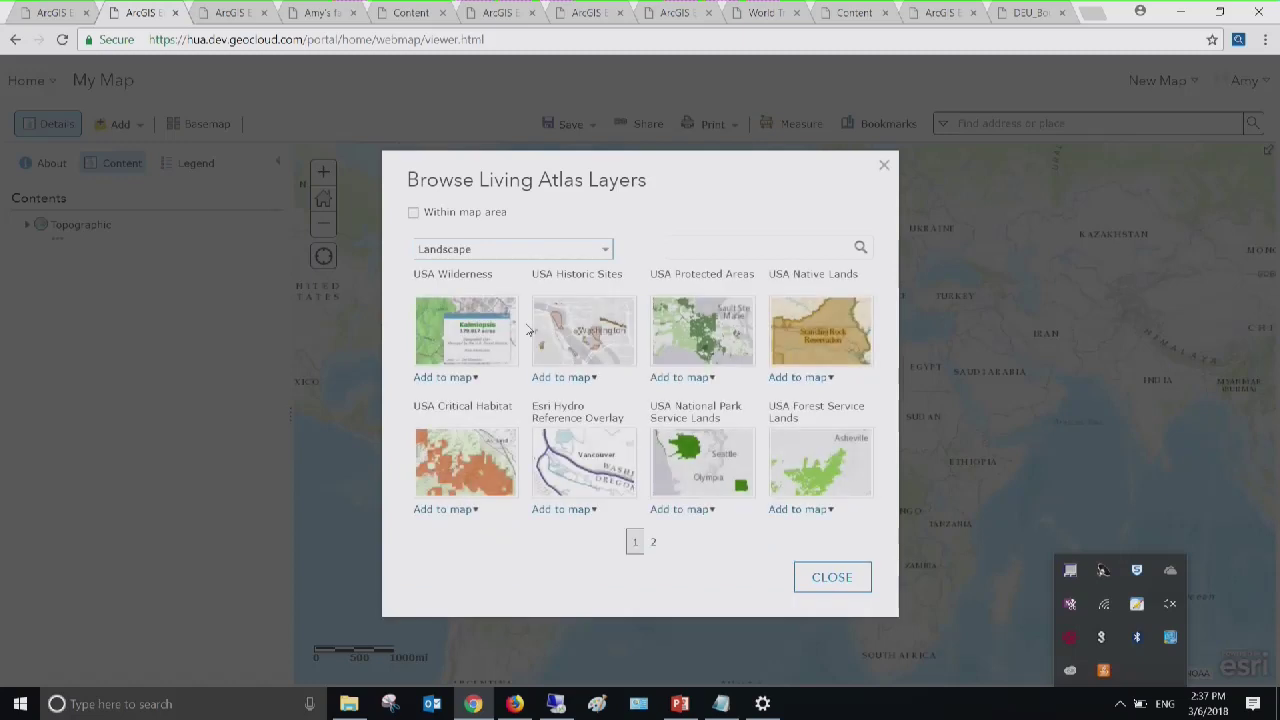
{"action": "left_click", "coordinate": [468, 378]}
{"action": "left_click", "coordinate": [465, 396]}
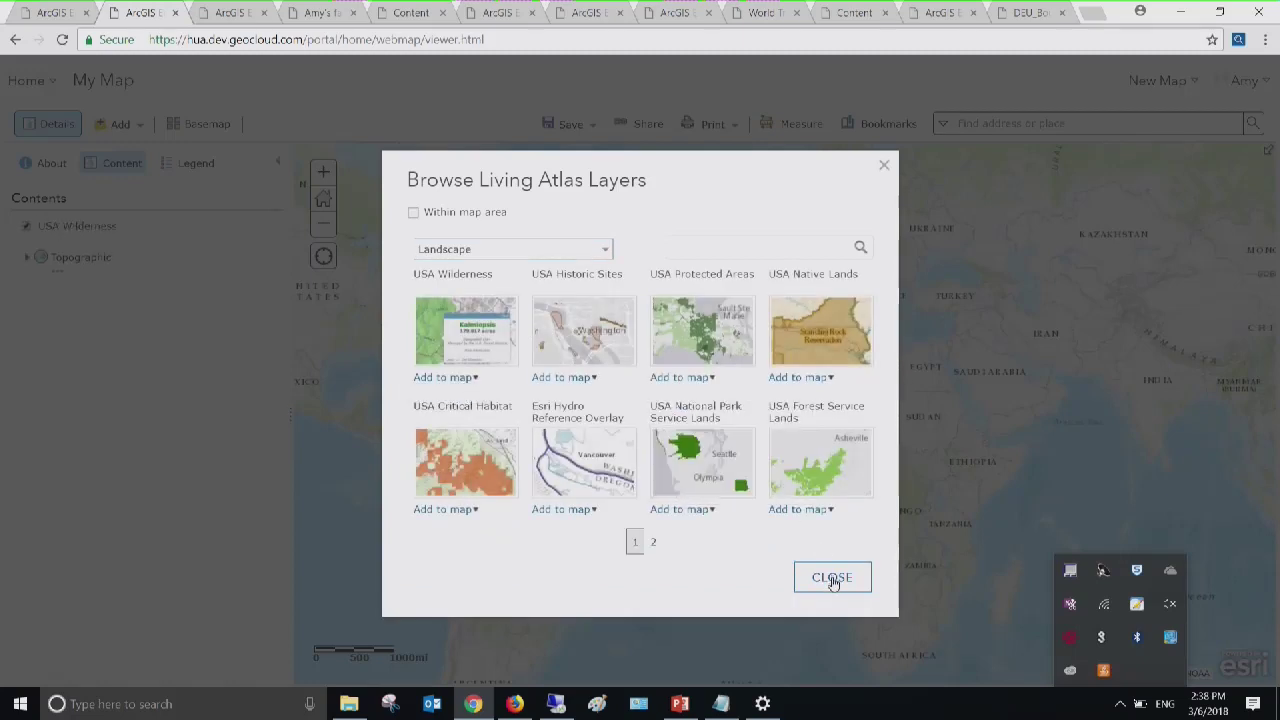
Filter the Living Atlas layers to Basemaps, add World Navigation Map as the basemap and close the browser dialog
{"action": "left_click", "coordinate": [608, 249]}
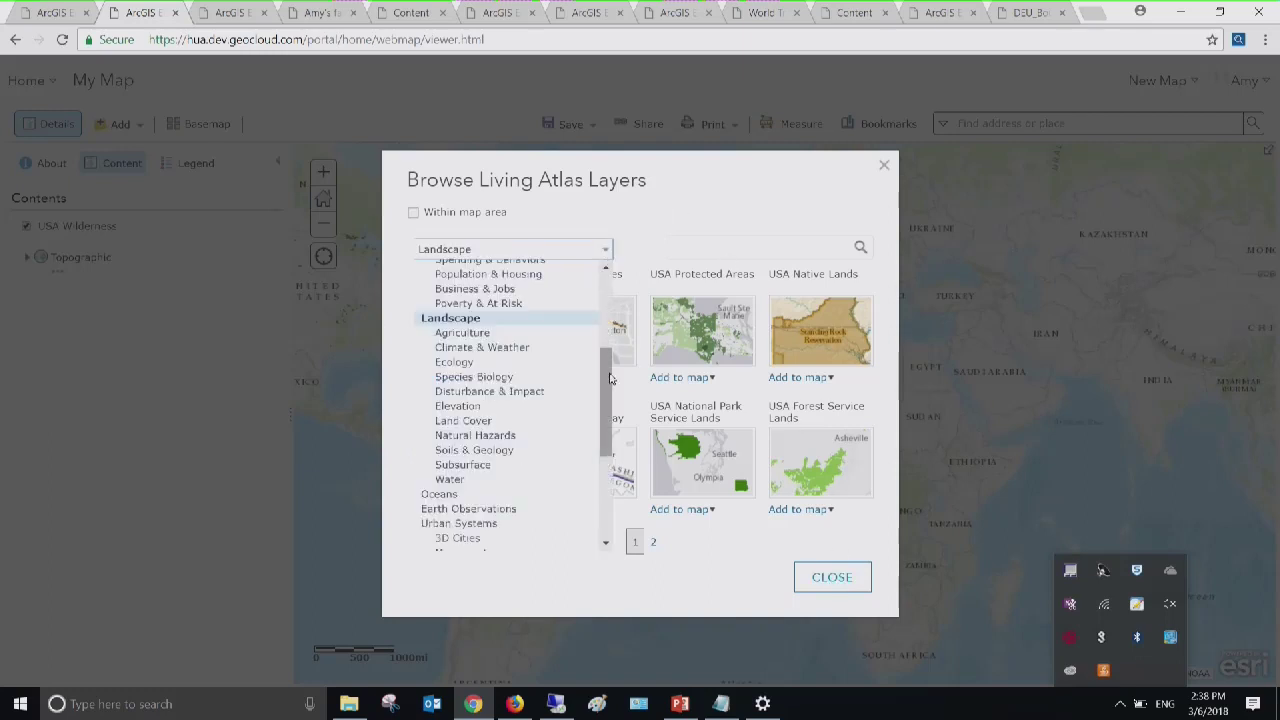
{"action": "left_click_drag", "start_coordinate": [609, 378], "coordinate": [607, 285]}
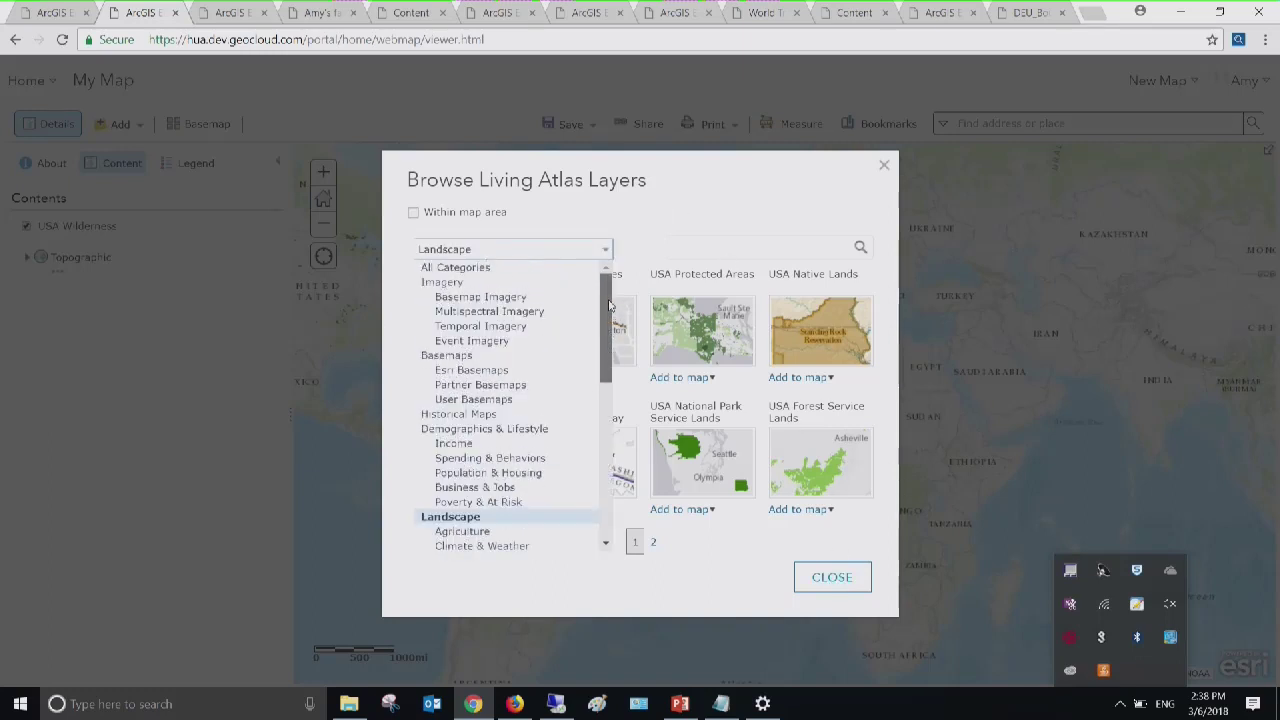
{"action": "left_click", "coordinate": [510, 355]}
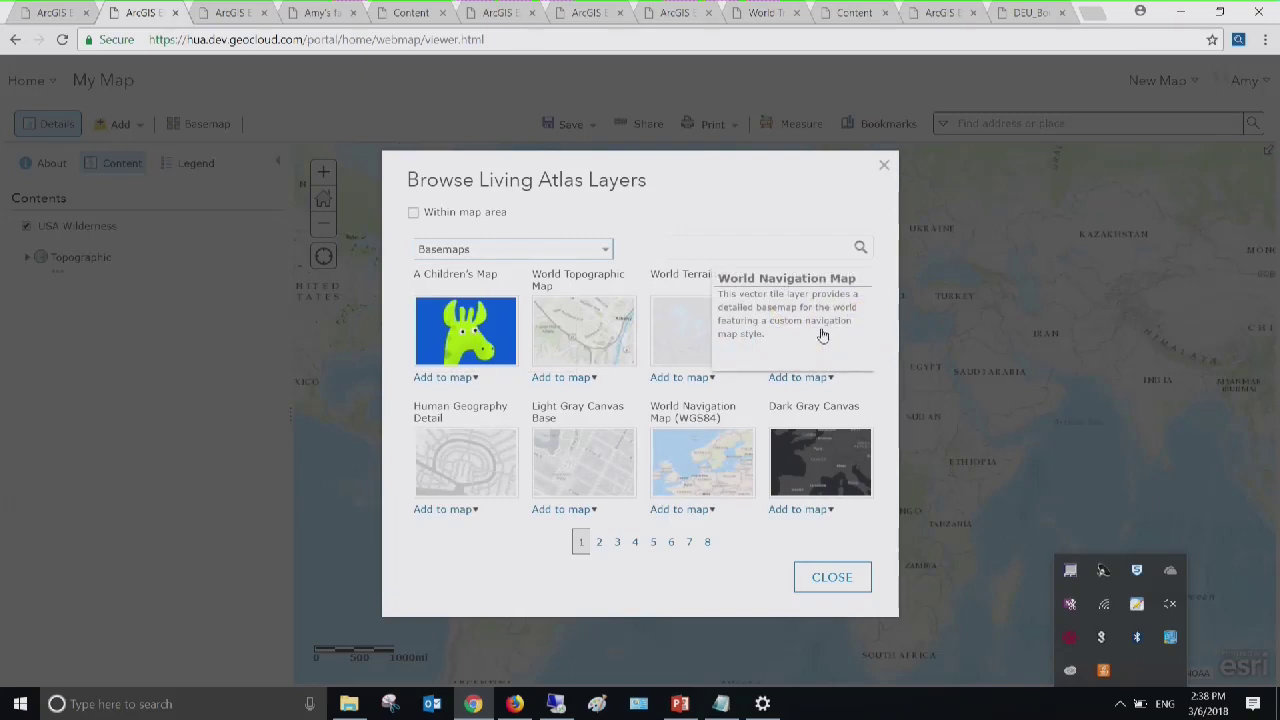
{"action": "left_click", "coordinate": [806, 378]}
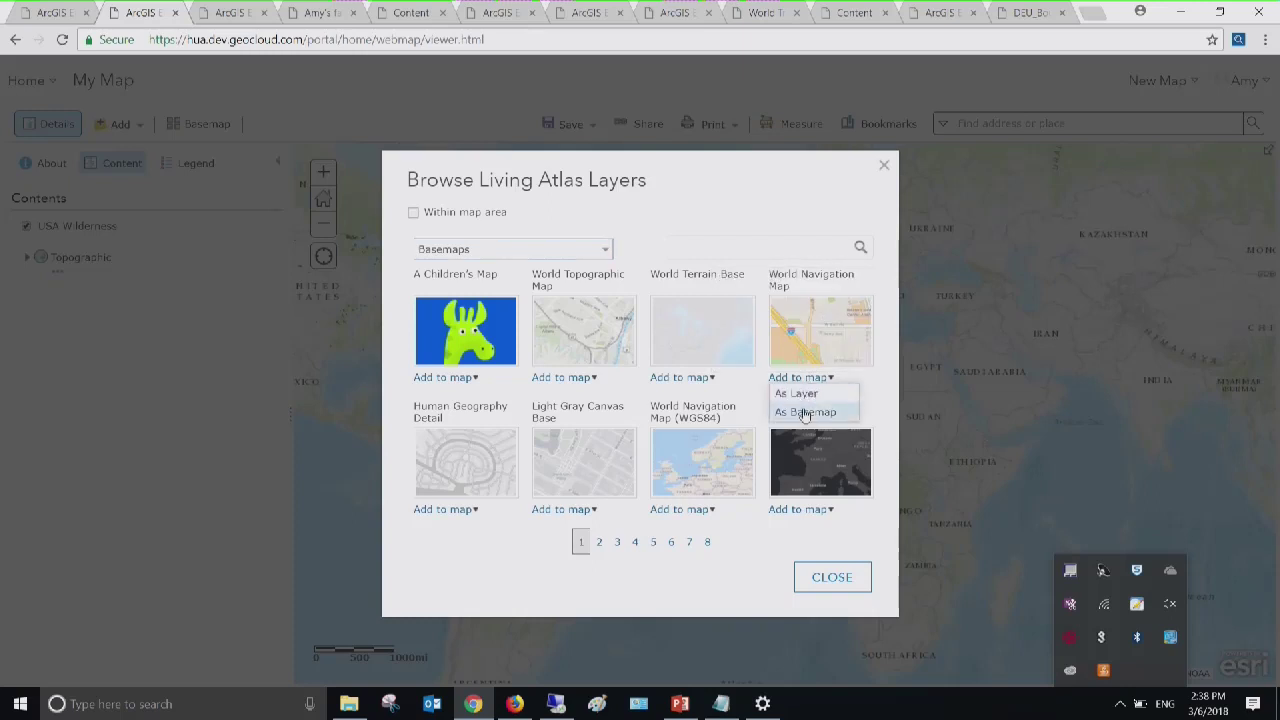
{"action": "left_click", "coordinate": [805, 413]}
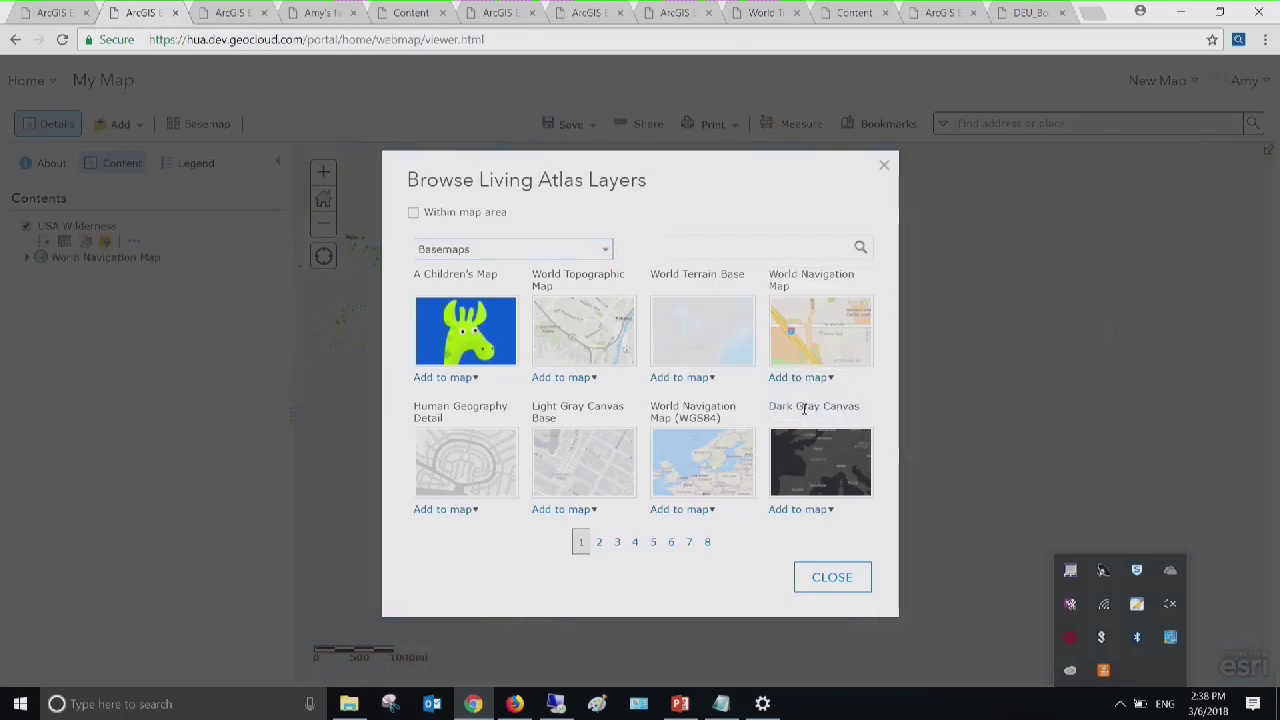
{"action": "left_click", "coordinate": [832, 578]}
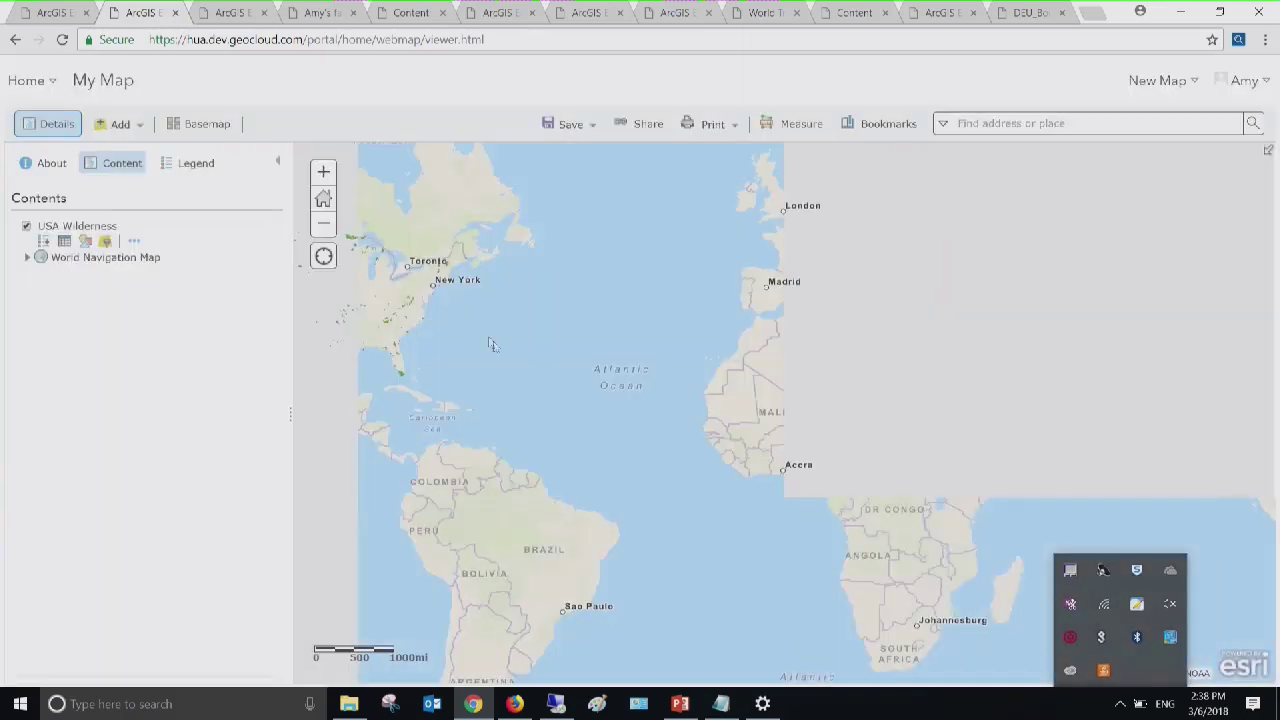
With the map centred on the United States, open the layer search and list the layers from ArcGIS Enterprise
{"action": "scroll", "coordinate": [520, 390], "scroll_direction": "up", "scroll_amount": 1}
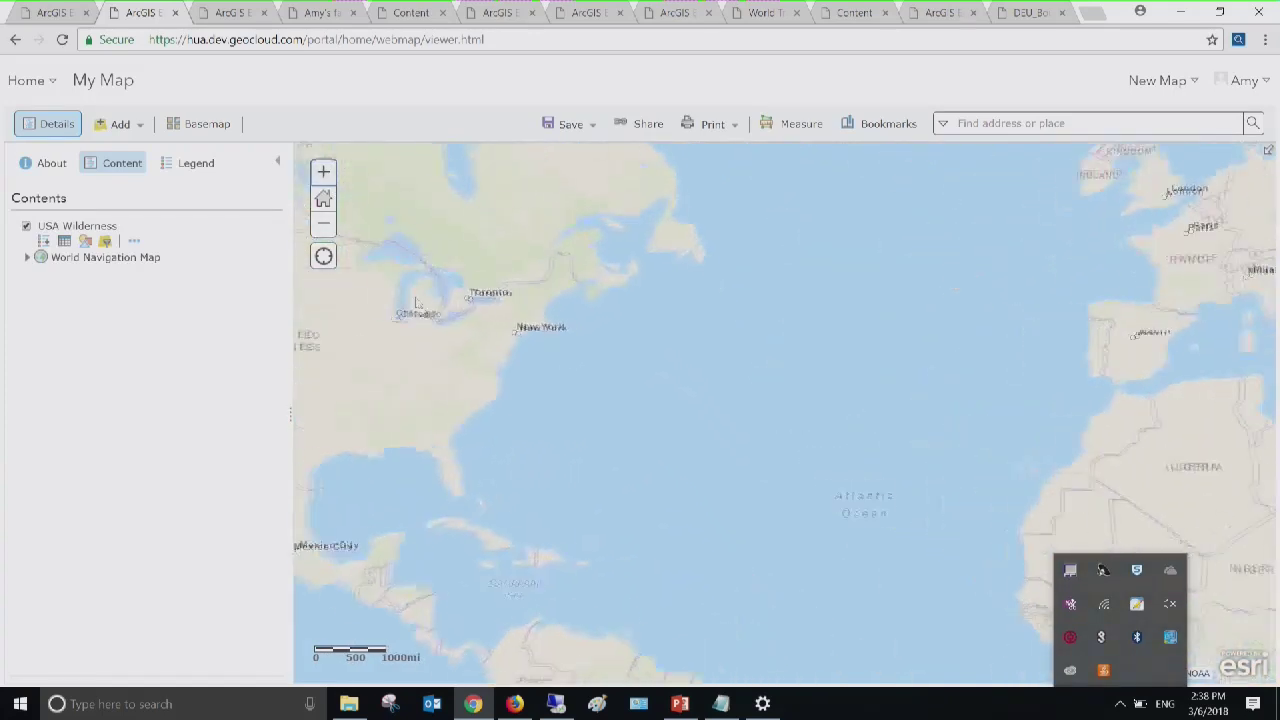
{"action": "left_click_drag", "start_coordinate": [520, 390], "coordinate": [811, 467]}
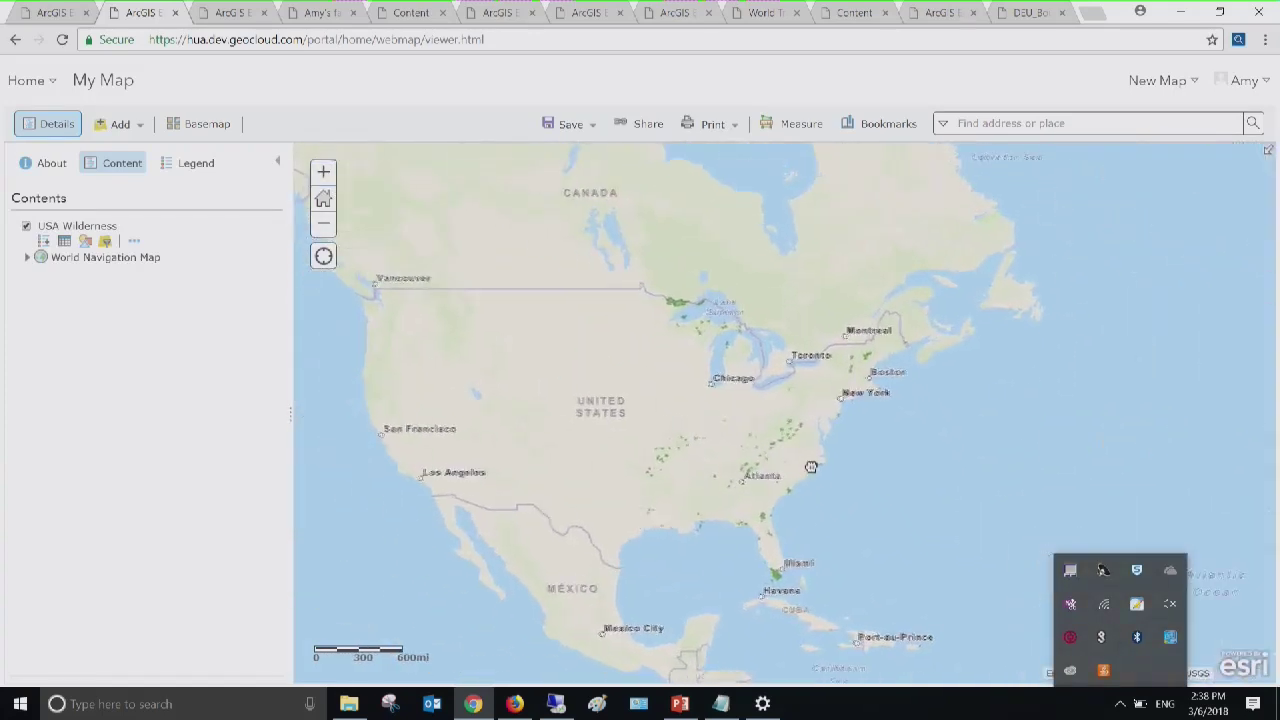
{"action": "left_click", "coordinate": [127, 125]}
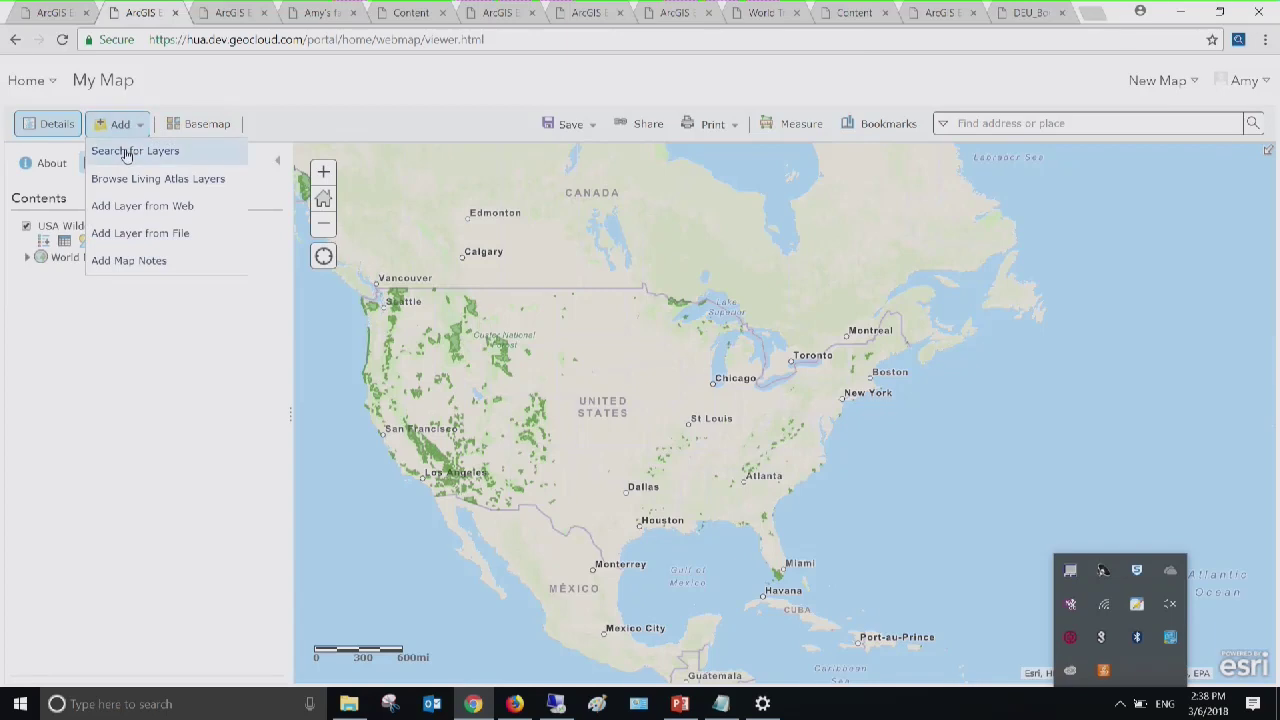
{"action": "left_click", "coordinate": [127, 152]}
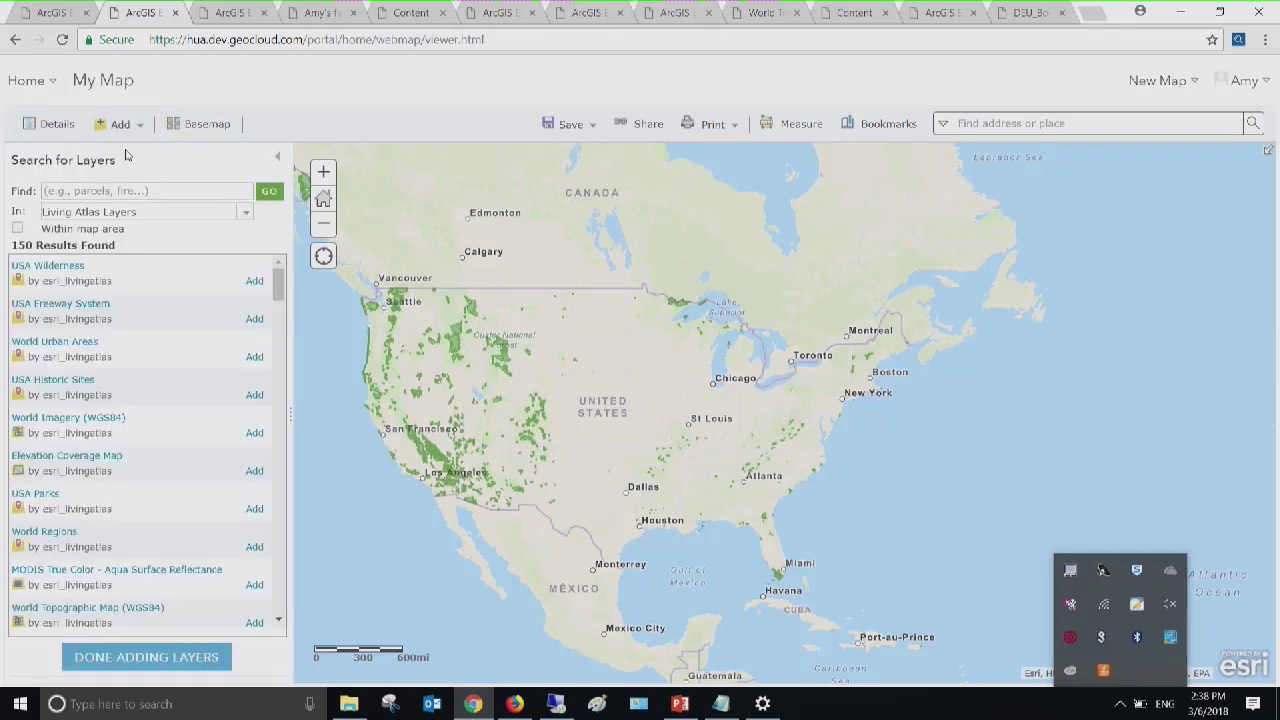
{"action": "left_click", "coordinate": [248, 220]}
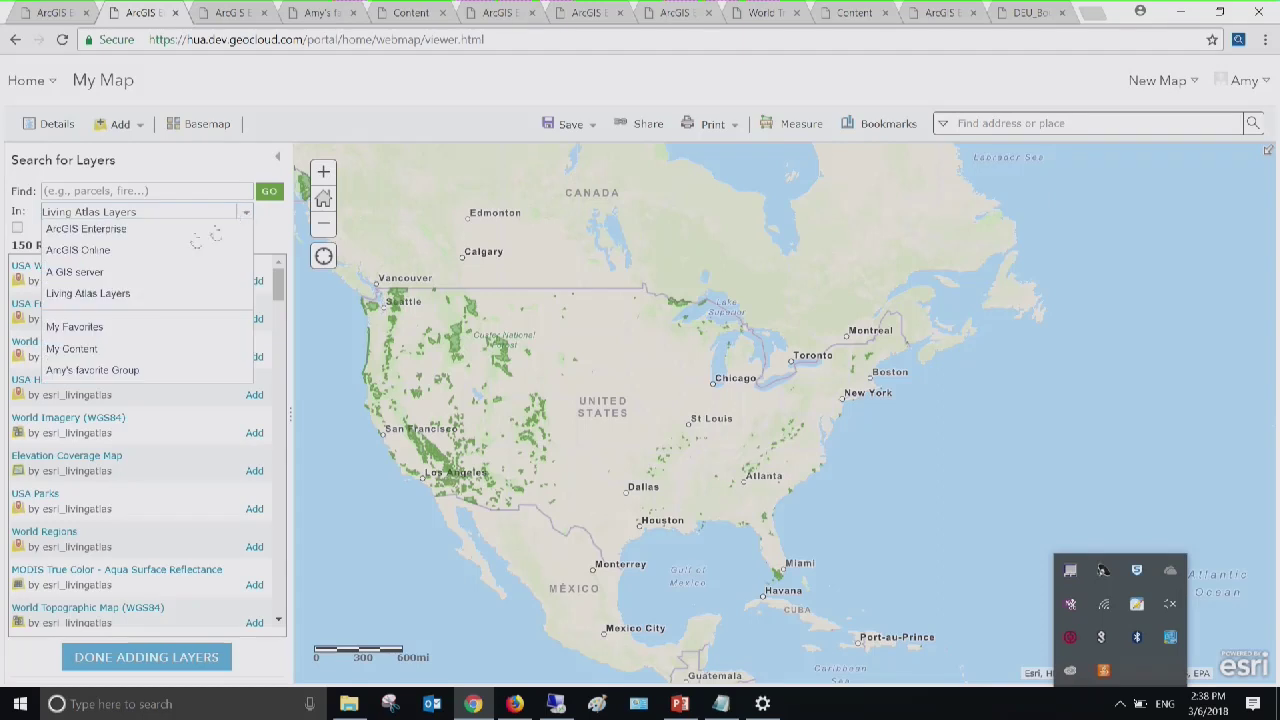
{"action": "left_click", "coordinate": [178, 238]}
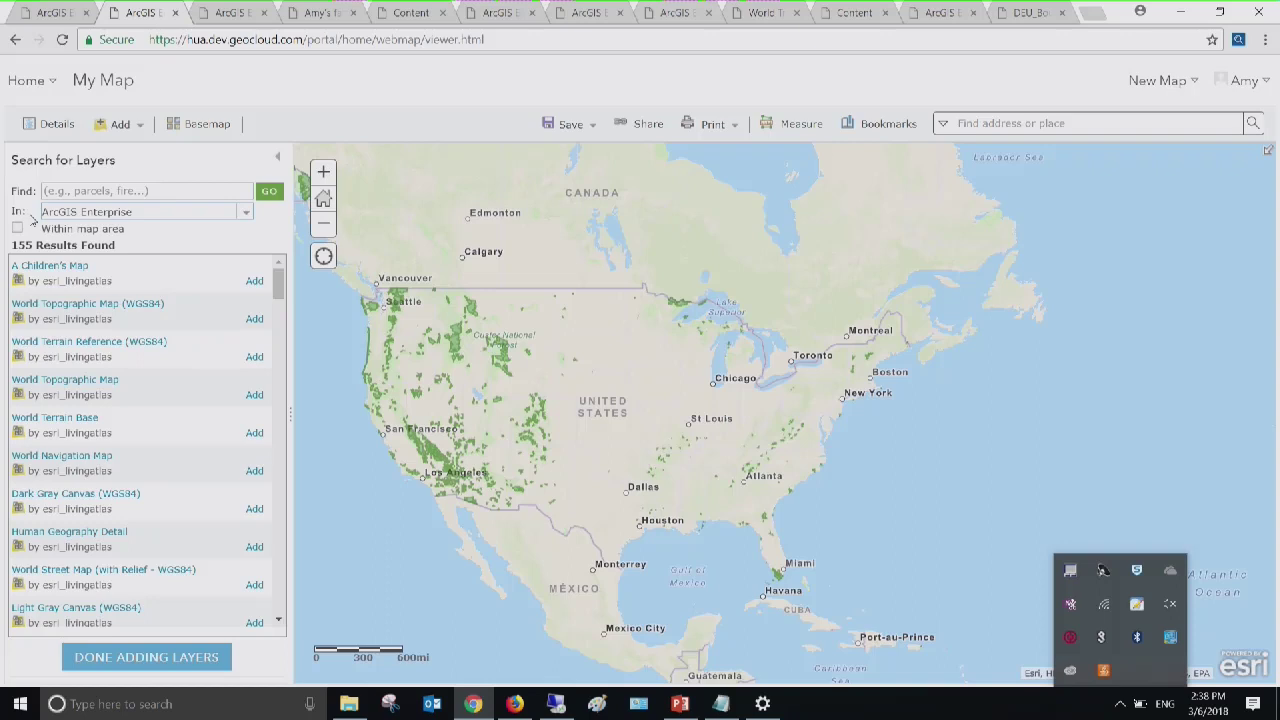
Set the layer search to Living Atlas Layers, add USA Freeway System to the map and finish adding layers
{"action": "left_click", "coordinate": [245, 217]}
{"action": "left_click", "coordinate": [217, 290]}
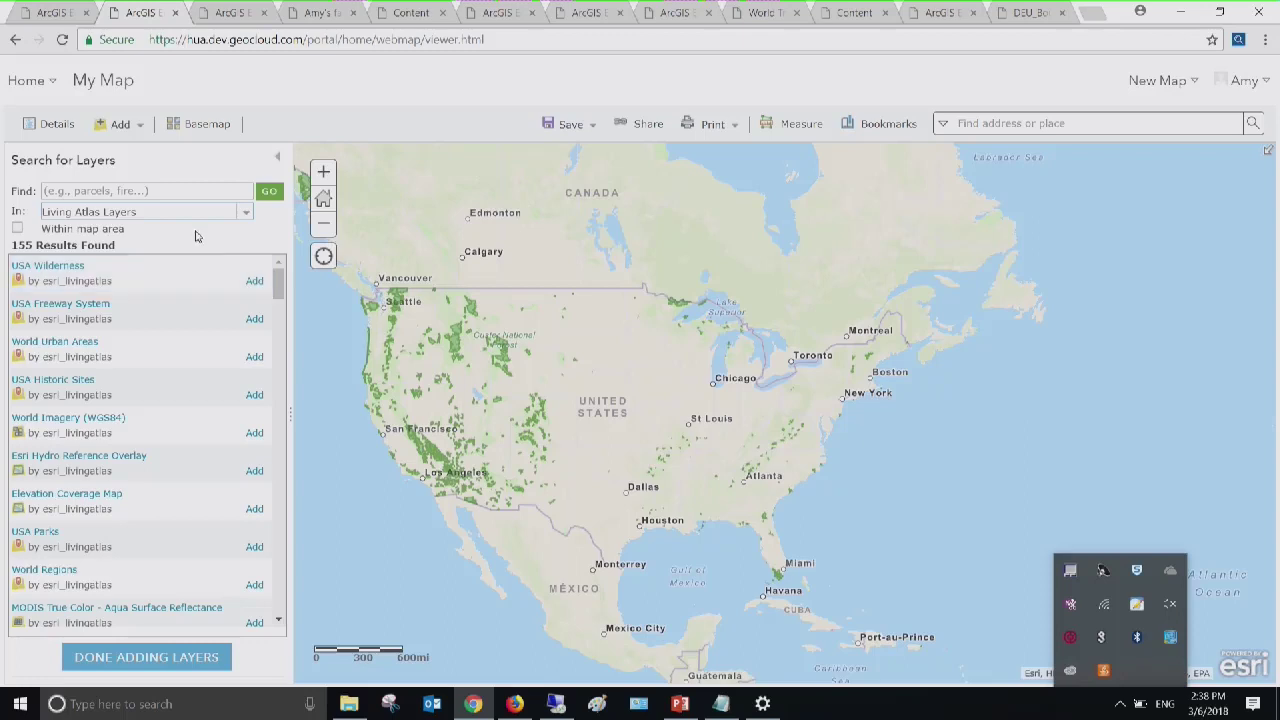
{"action": "double_click", "coordinate": [22, 245]}
{"action": "left_click", "coordinate": [100, 304]}
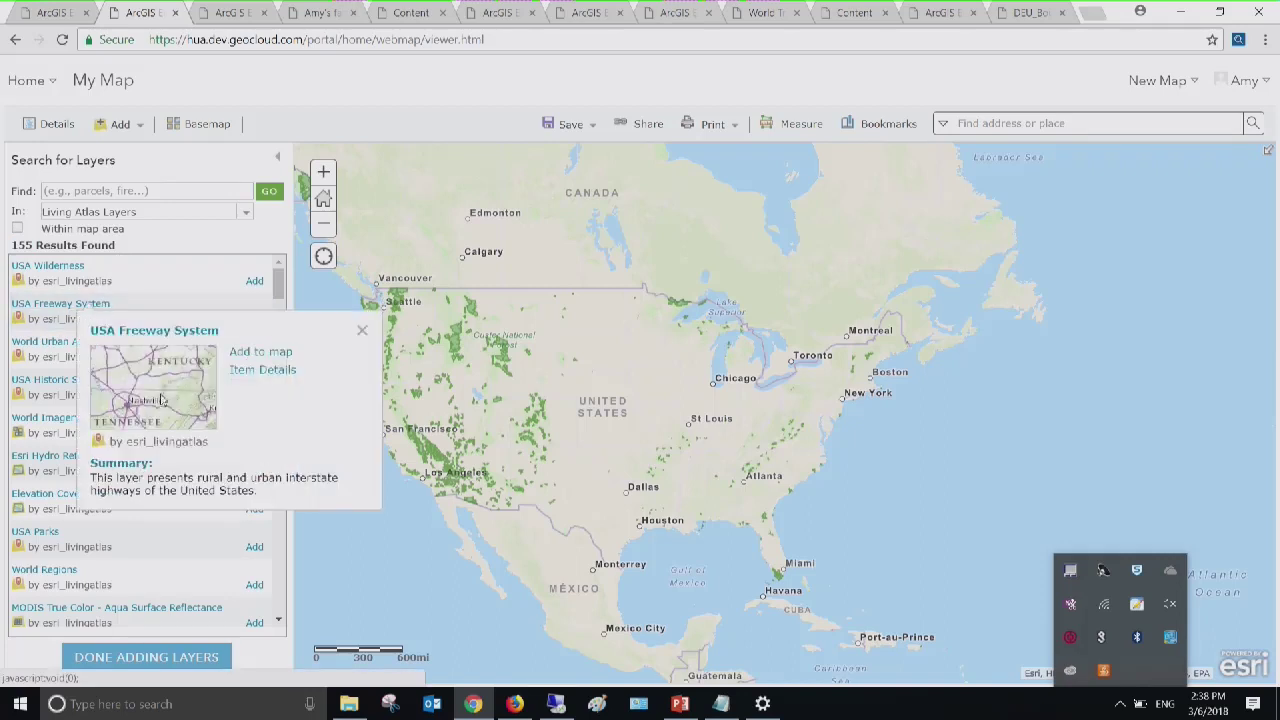
{"action": "left_click", "coordinate": [247, 353]}
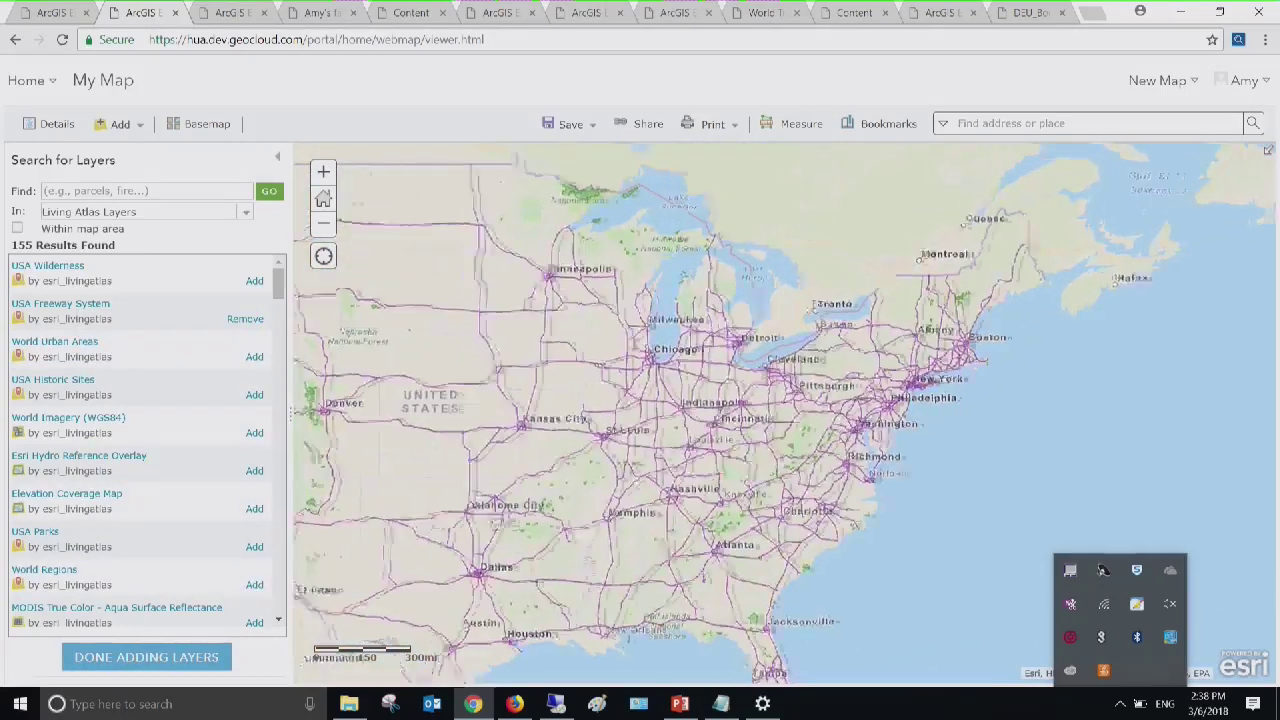
{"action": "left_click", "coordinate": [329, 226]}
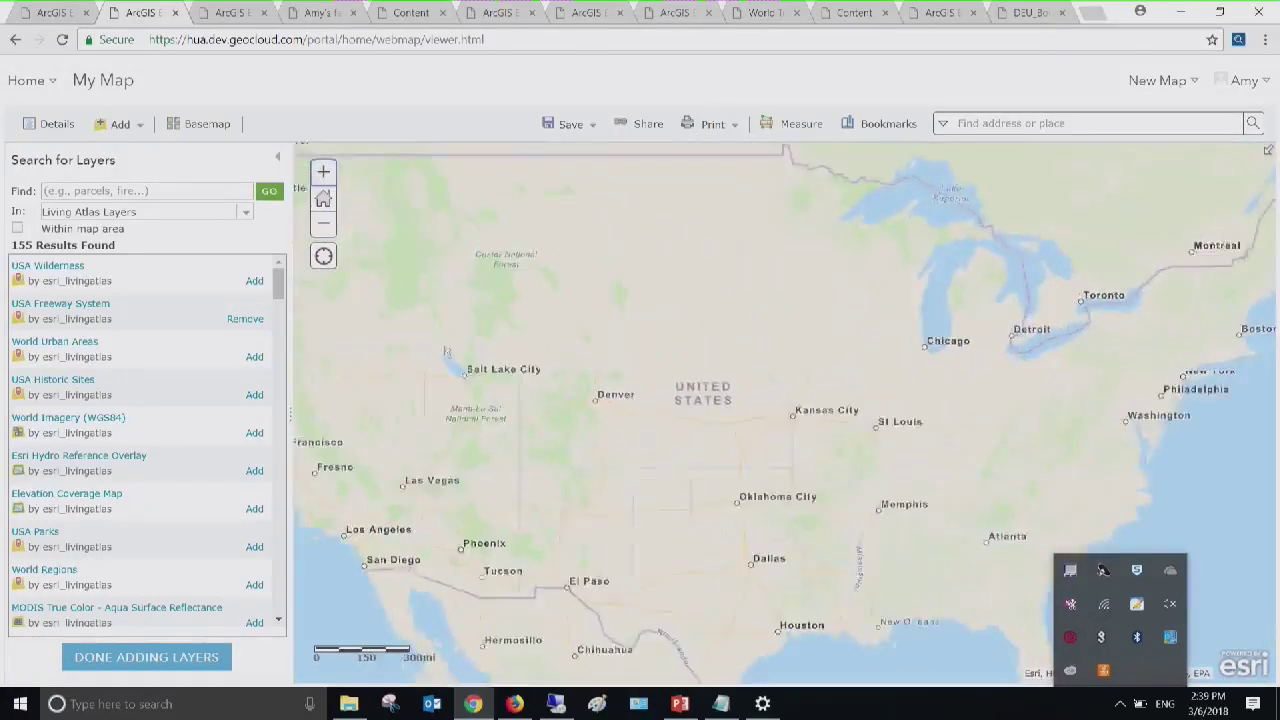
{"action": "left_click", "coordinate": [325, 180]}
{"action": "left_click", "coordinate": [200, 664]}
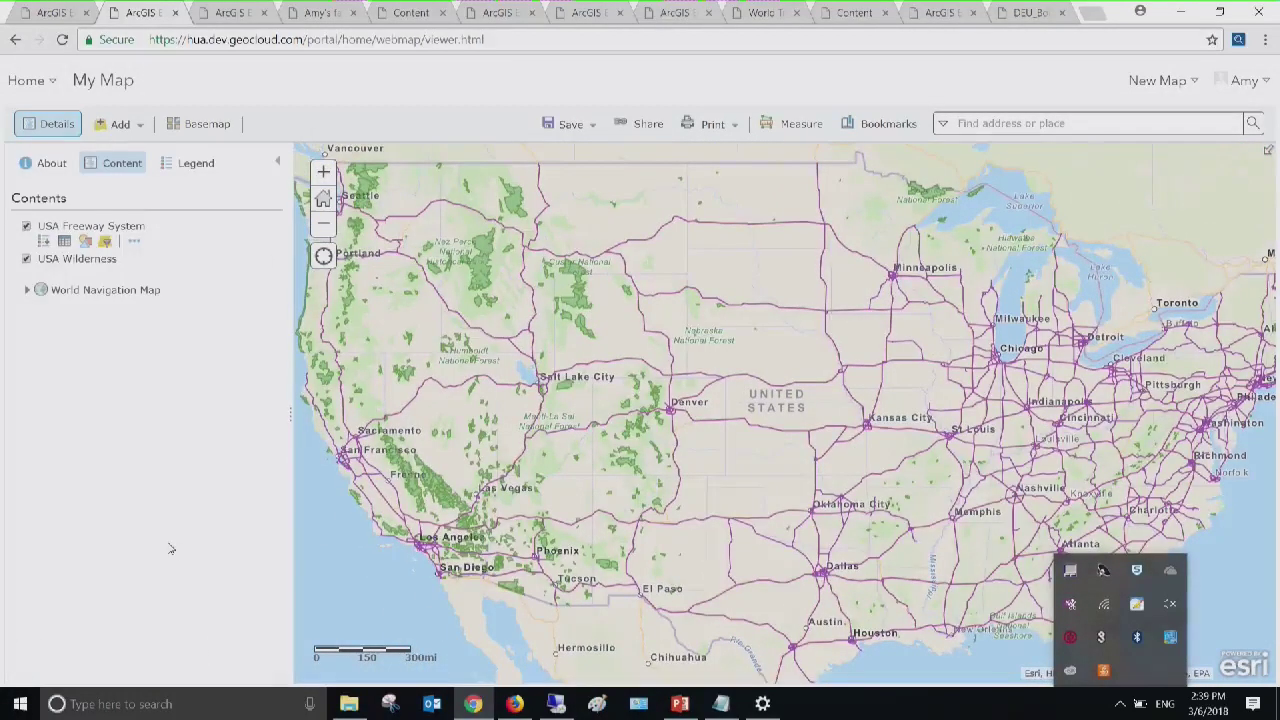
Review the custom attribute display in the USA Wilderness layer's pop-up configuration and accept it as is
{"action": "mouse_move", "coordinate": [127, 275]}
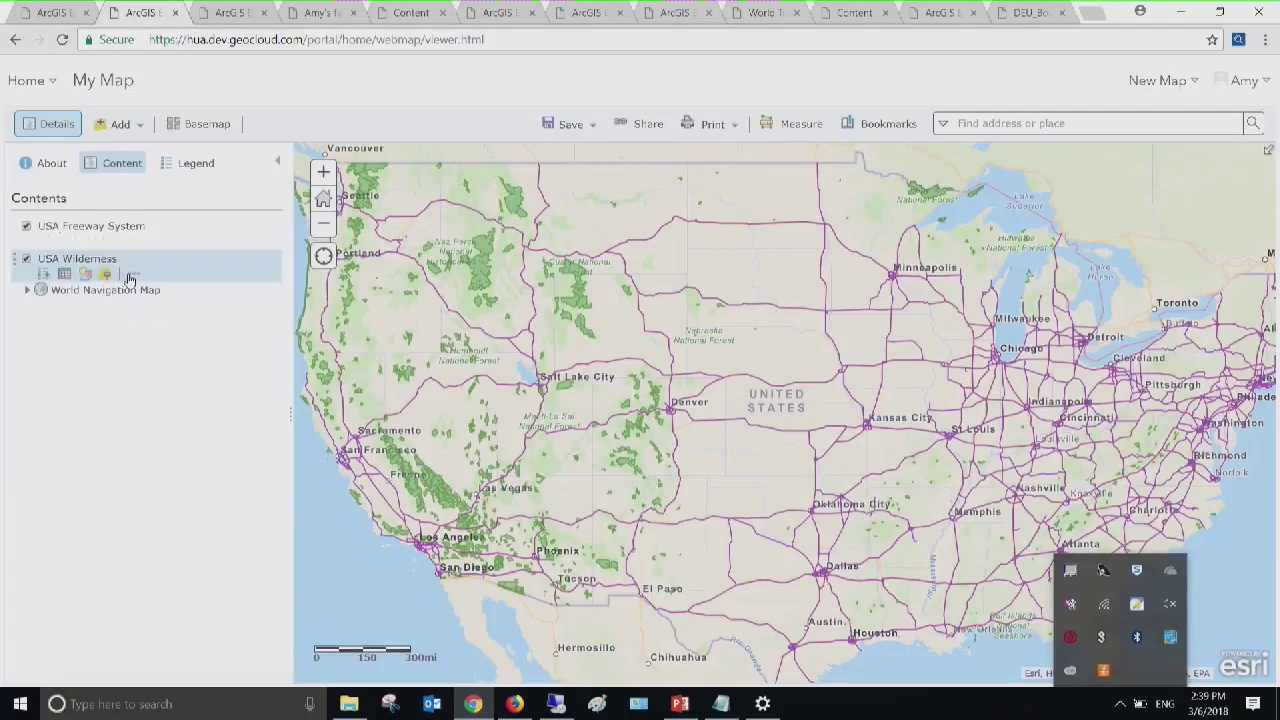
{"action": "left_click", "coordinate": [130, 277]}
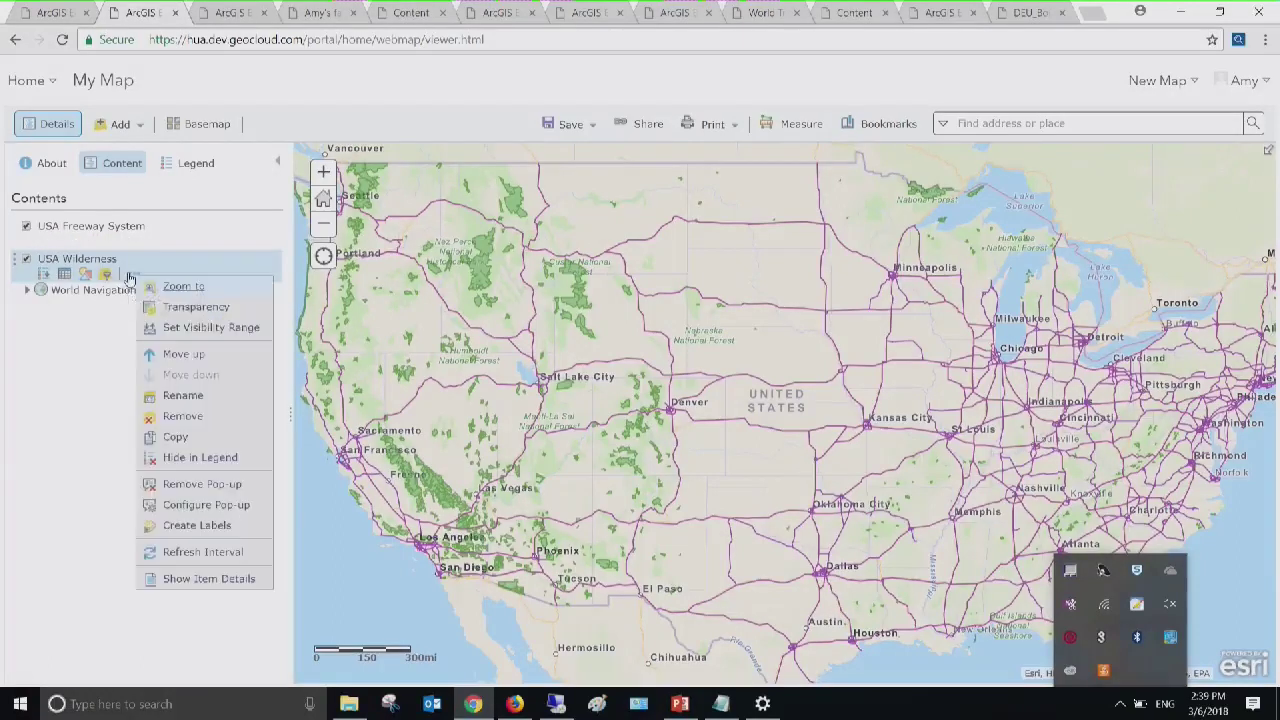
{"action": "mouse_move", "coordinate": [181, 314]}
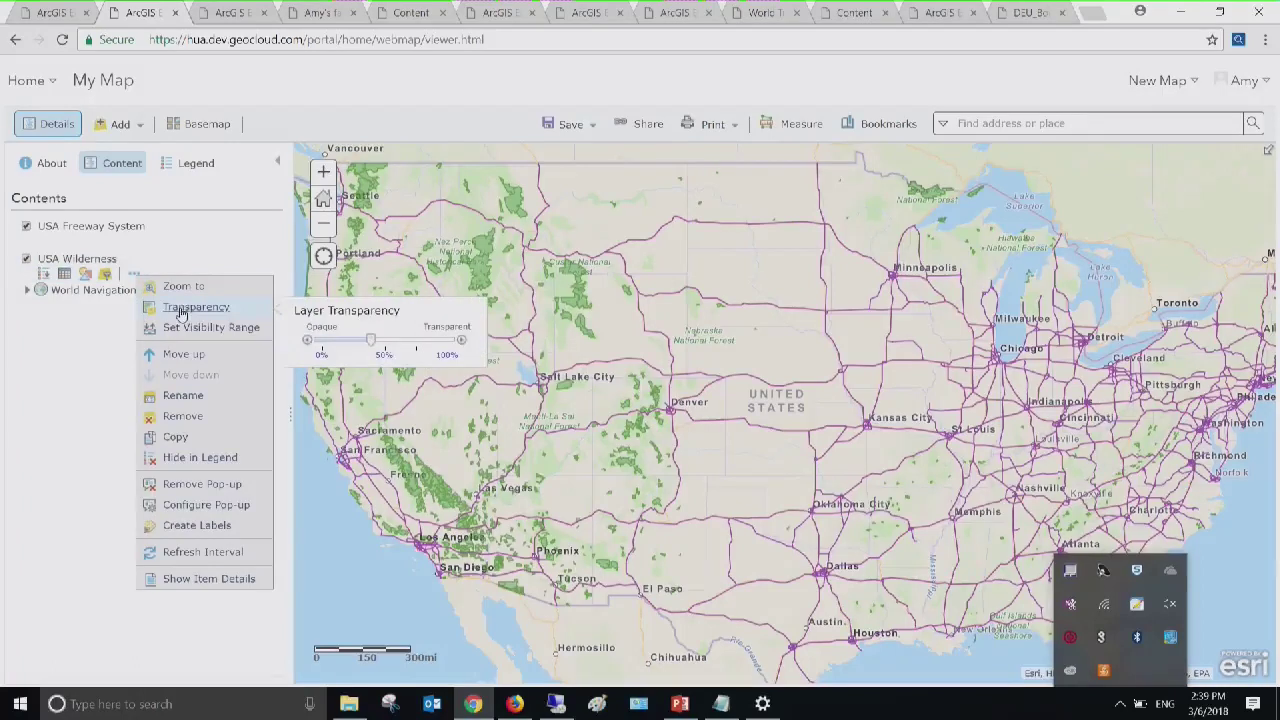
{"action": "left_click", "coordinate": [206, 504]}
{"action": "left_click", "coordinate": [81, 352]}
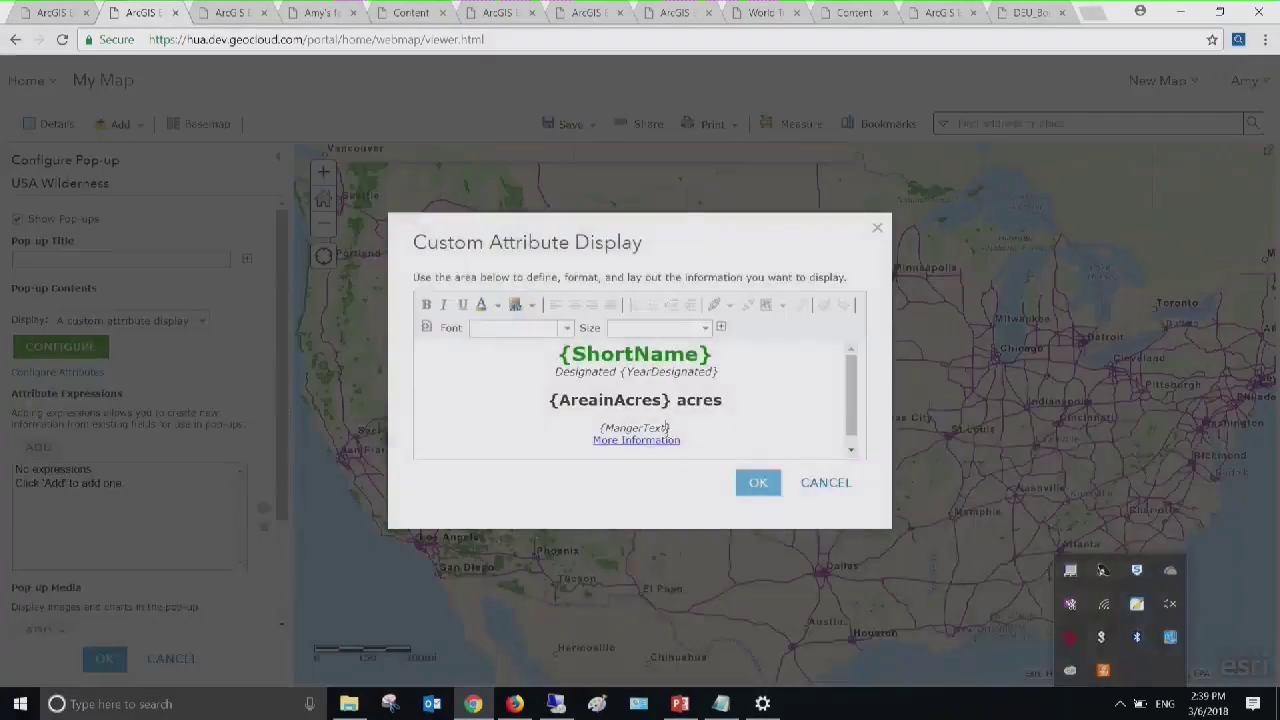
{"action": "left_click", "coordinate": [762, 488]}
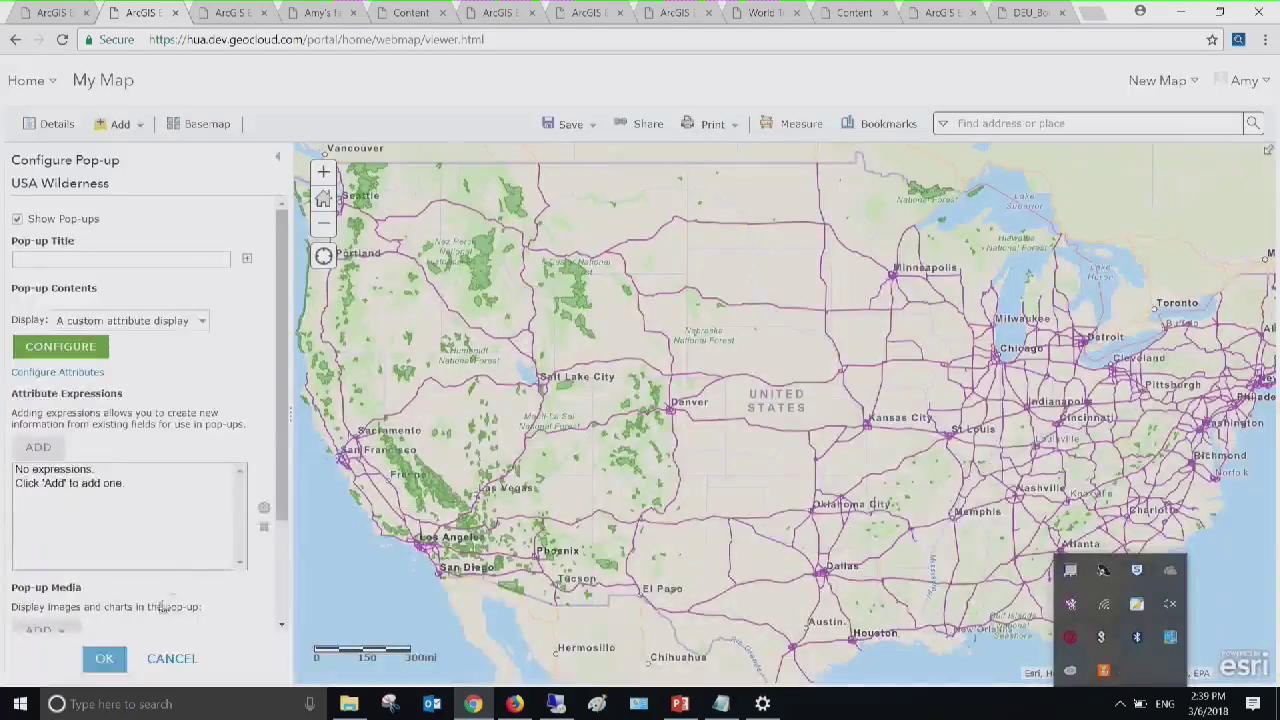
{"action": "left_click", "coordinate": [104, 658]}
Create labels for the USA Wilderness layer using the Name field and accept the label settings
{"action": "left_click", "coordinate": [135, 278]}
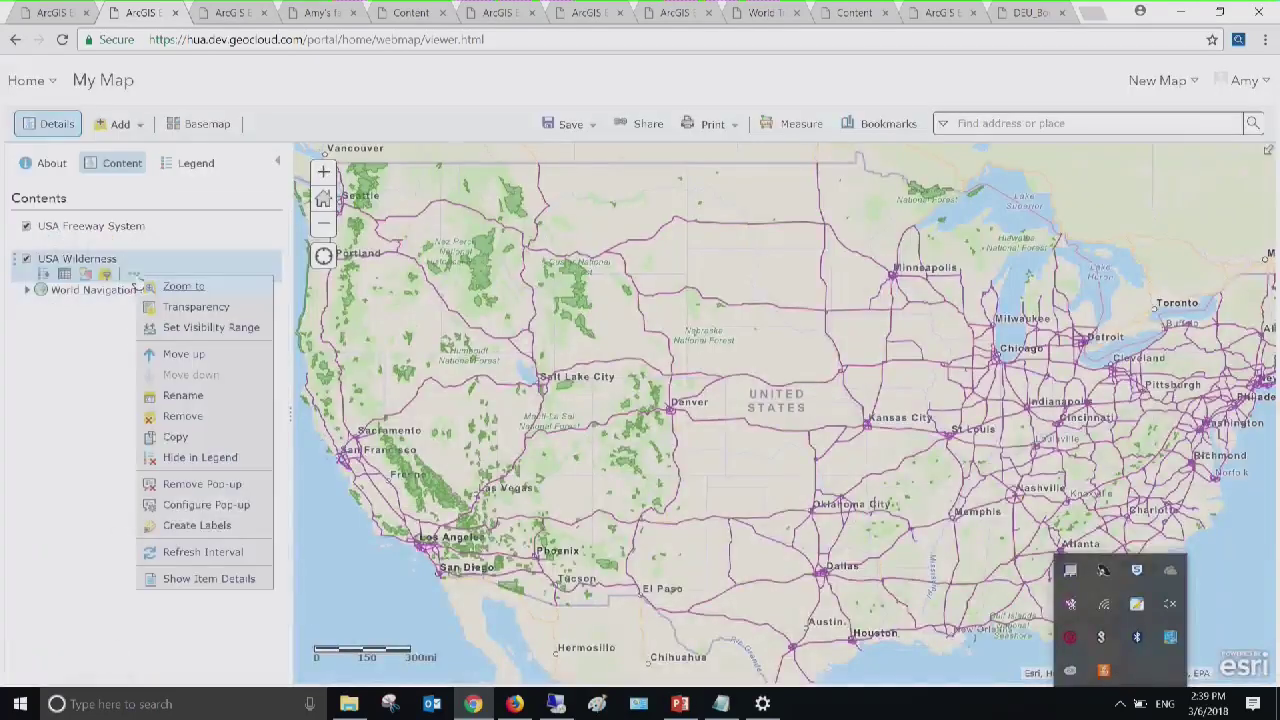
{"action": "left_click", "coordinate": [190, 535]}
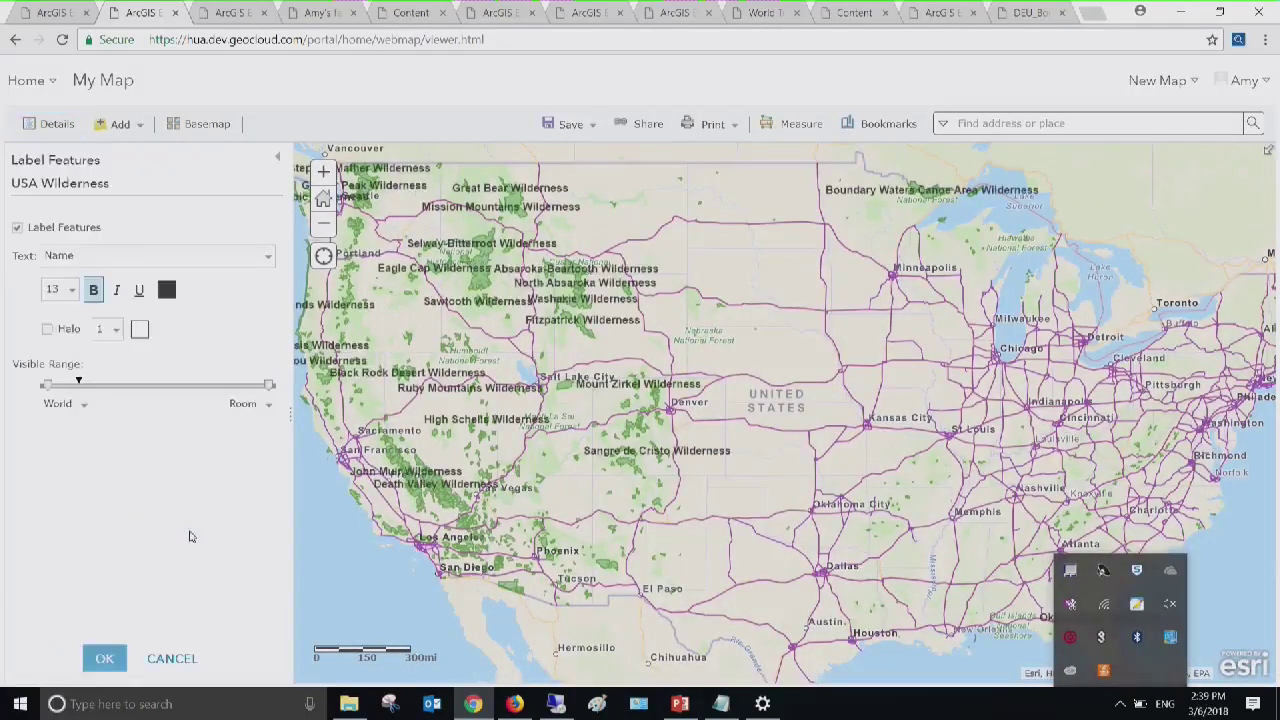
{"action": "left_click", "coordinate": [118, 657]}
Show the USA Wilderness layer's item details and review its item type, dataset summary and service URL
{"action": "left_click", "coordinate": [133, 275]}
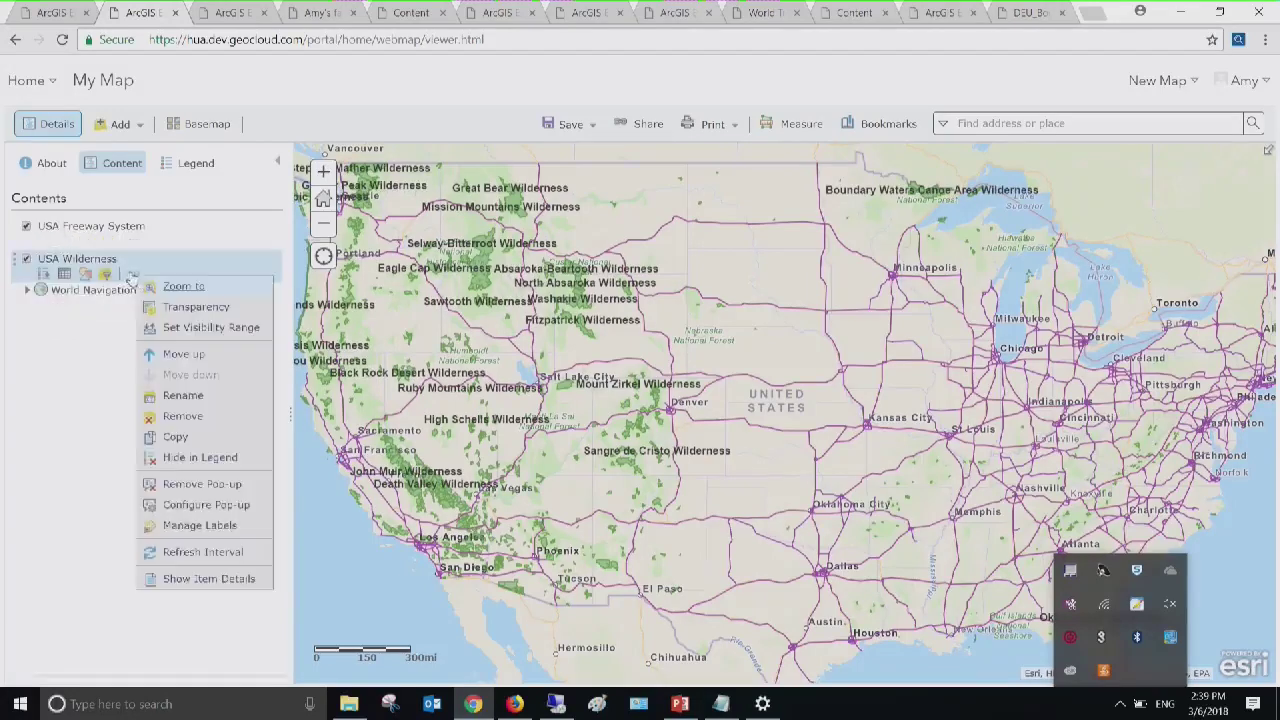
{"action": "left_click", "coordinate": [183, 578]}
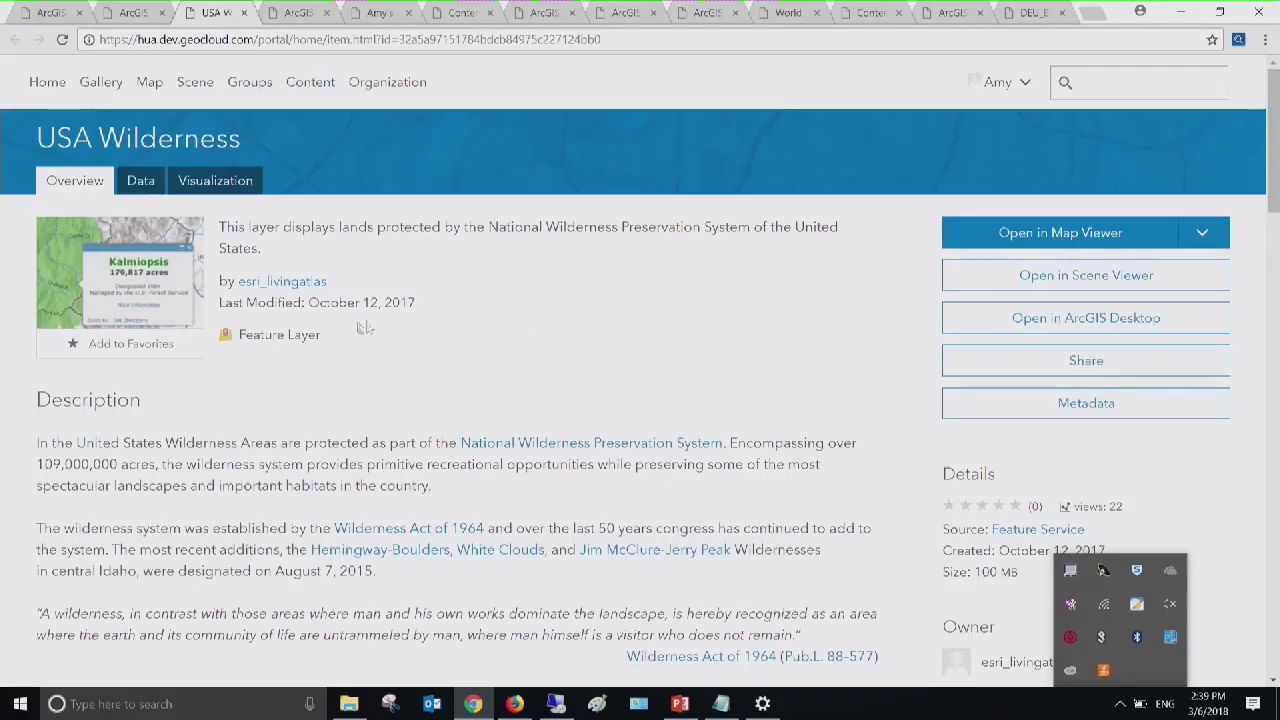
{"action": "left_click_drag", "start_coordinate": [345, 338], "coordinate": [238, 336]}
{"action": "left_click", "coordinate": [392, 369]}
{"action": "scroll", "coordinate": [396, 363], "scroll_direction": "down", "scroll_amount": 5}
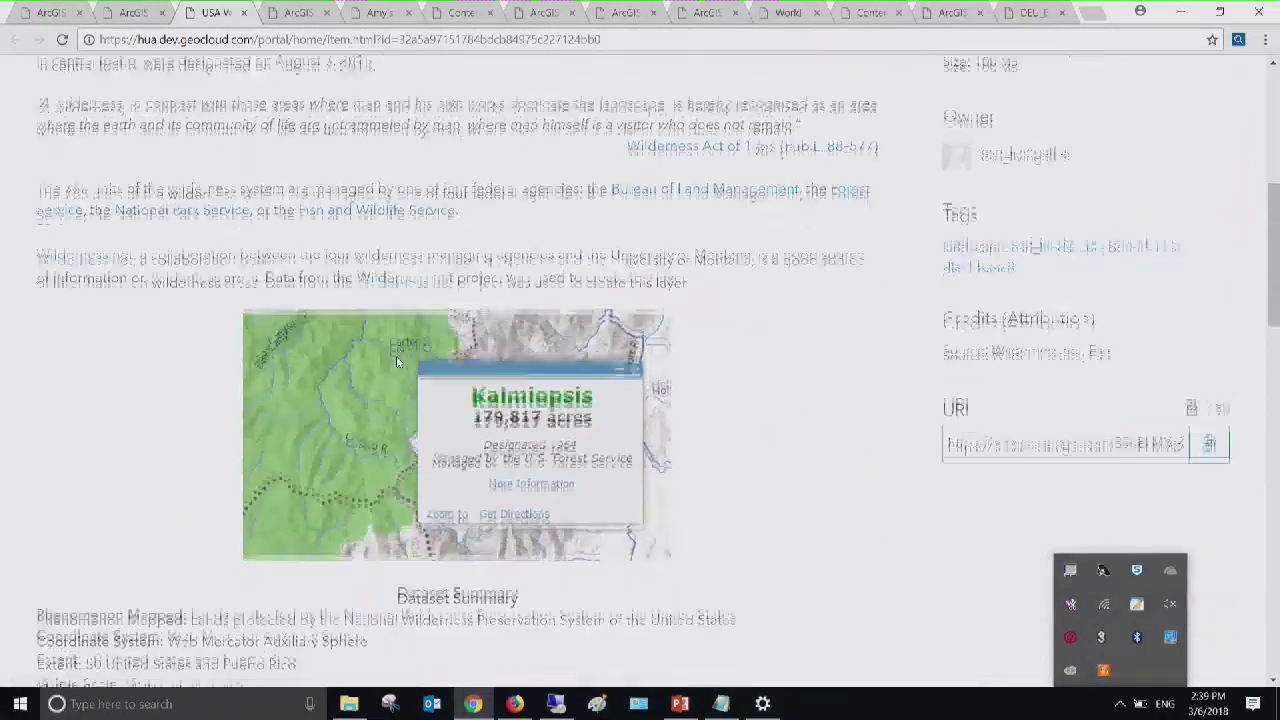
{"action": "scroll", "coordinate": [396, 363], "scroll_direction": "down", "scroll_amount": 2}
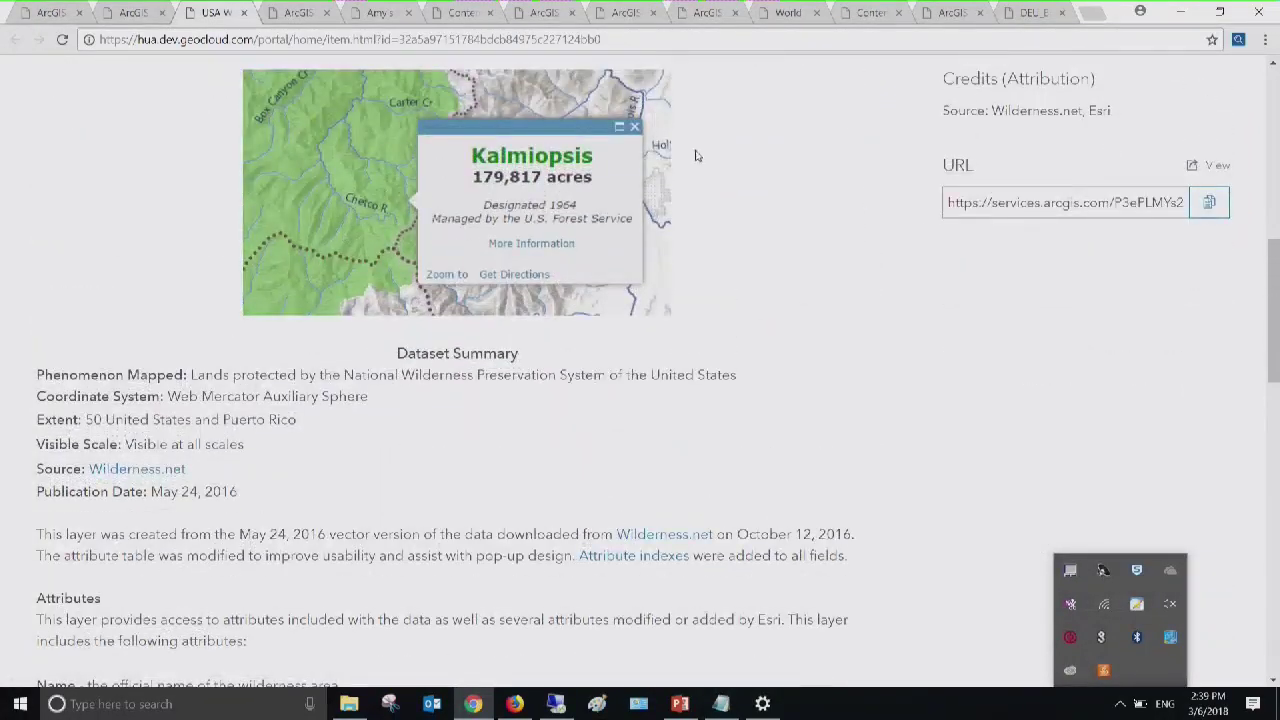
{"action": "left_click_drag", "start_coordinate": [952, 202], "coordinate": [1072, 202]}
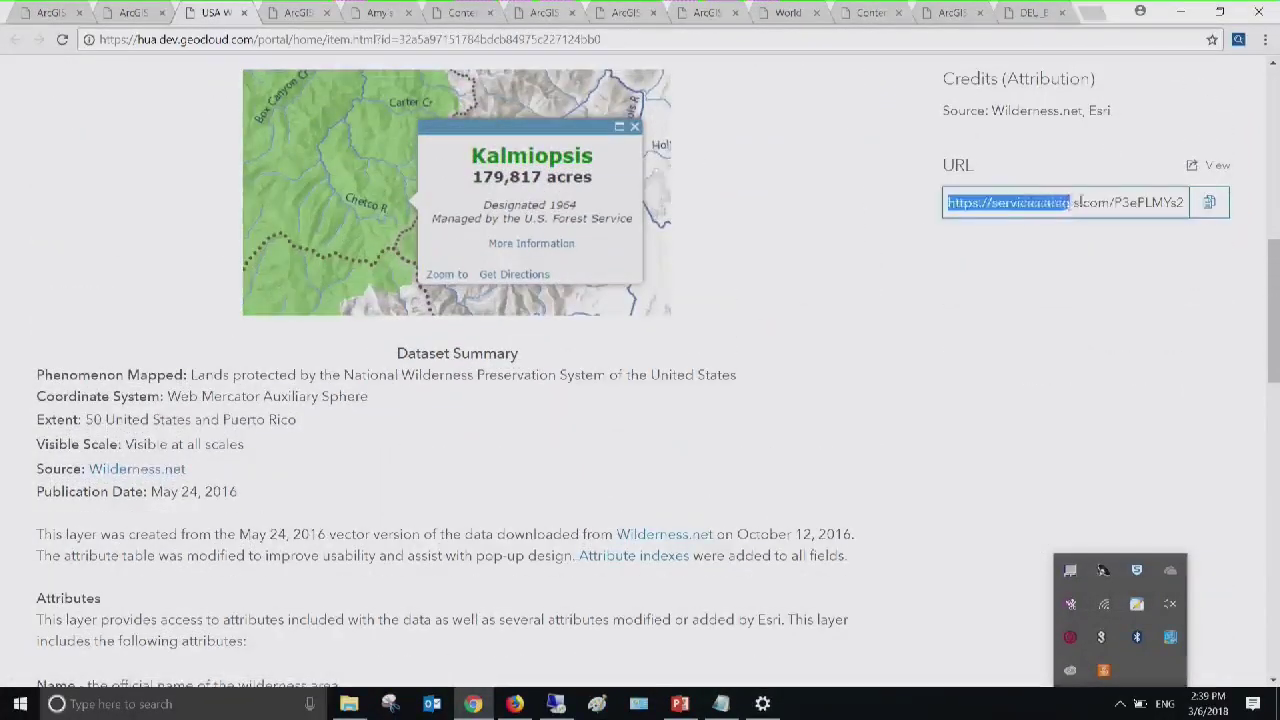
{"action": "left_click", "coordinate": [1087, 202]}
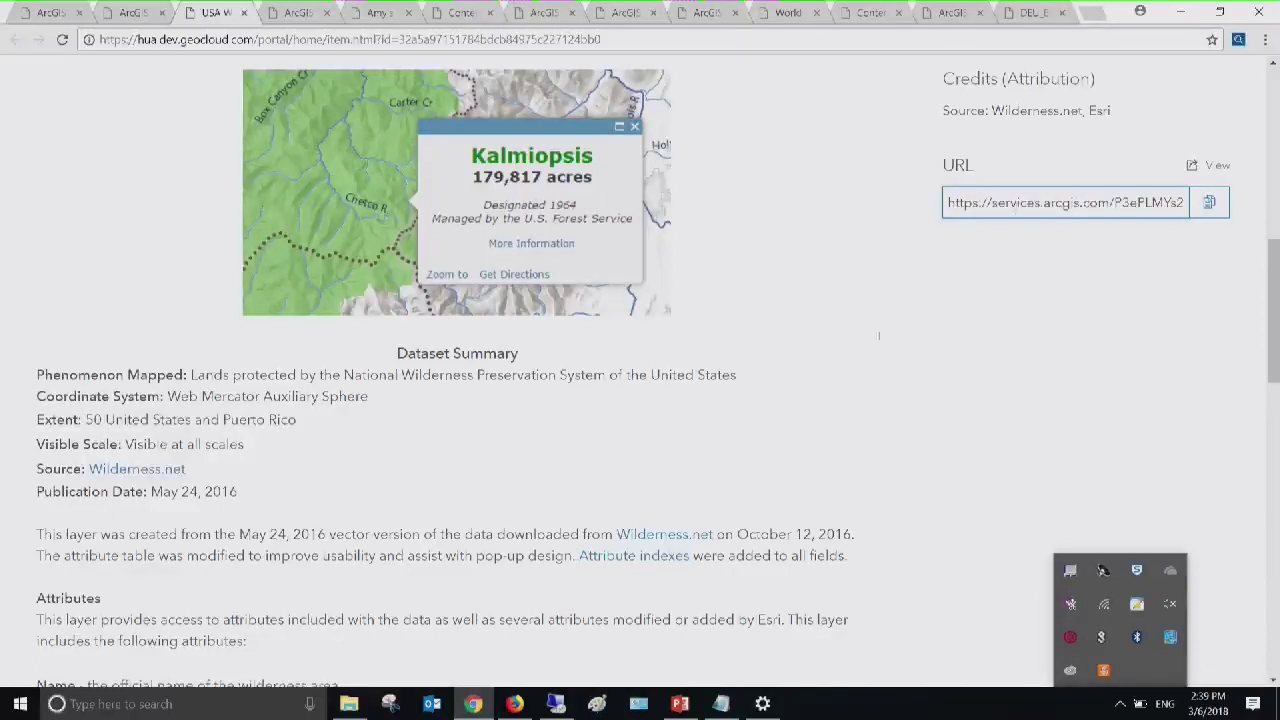
Read the attribute descriptions, view the USA_Wilderness layer's REST service page and return to the item page
{"action": "scroll", "coordinate": [856, 356], "scroll_direction": "down", "scroll_amount": 5}
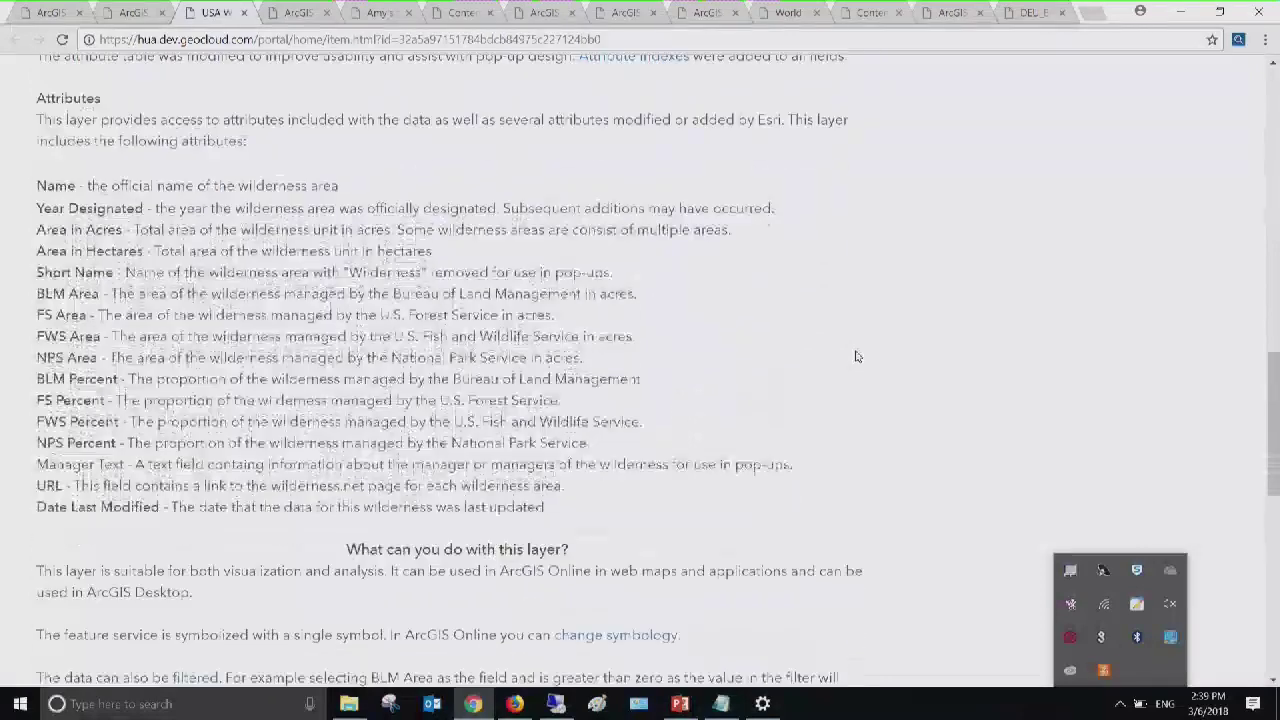
{"action": "scroll", "coordinate": [856, 356], "scroll_direction": "down", "scroll_amount": 4}
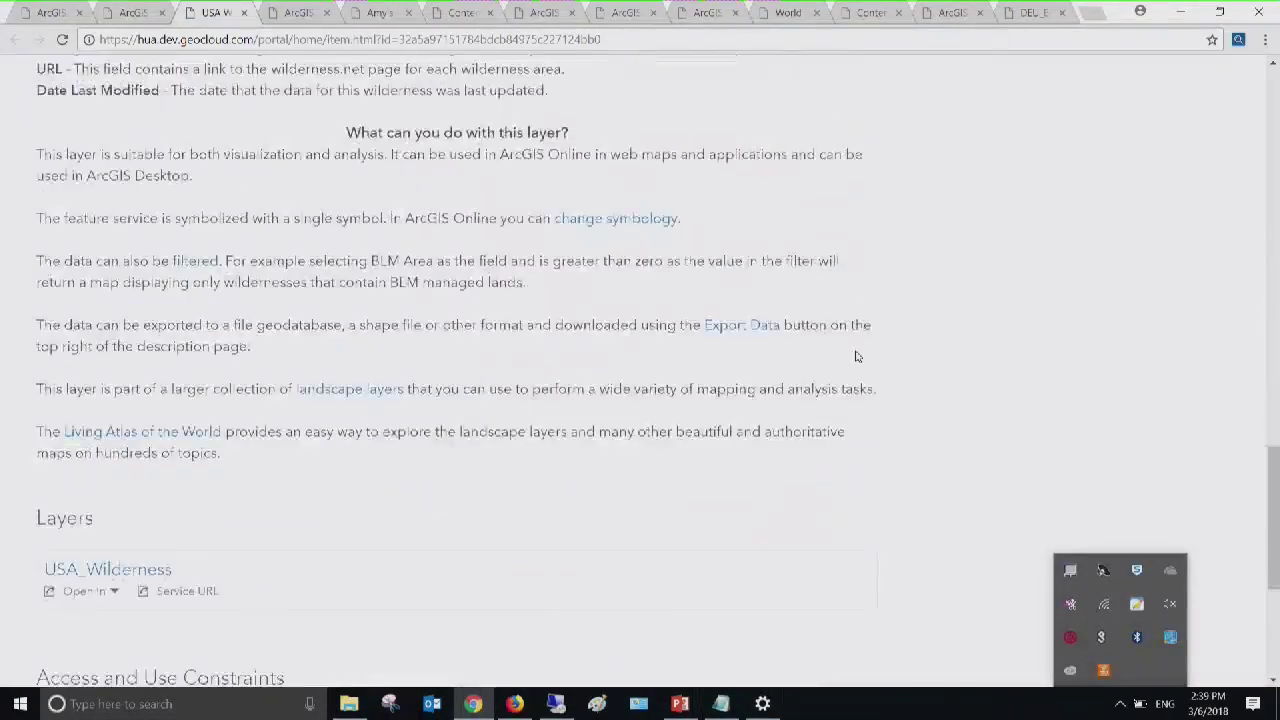
{"action": "scroll", "coordinate": [856, 356], "scroll_direction": "down", "scroll_amount": 2}
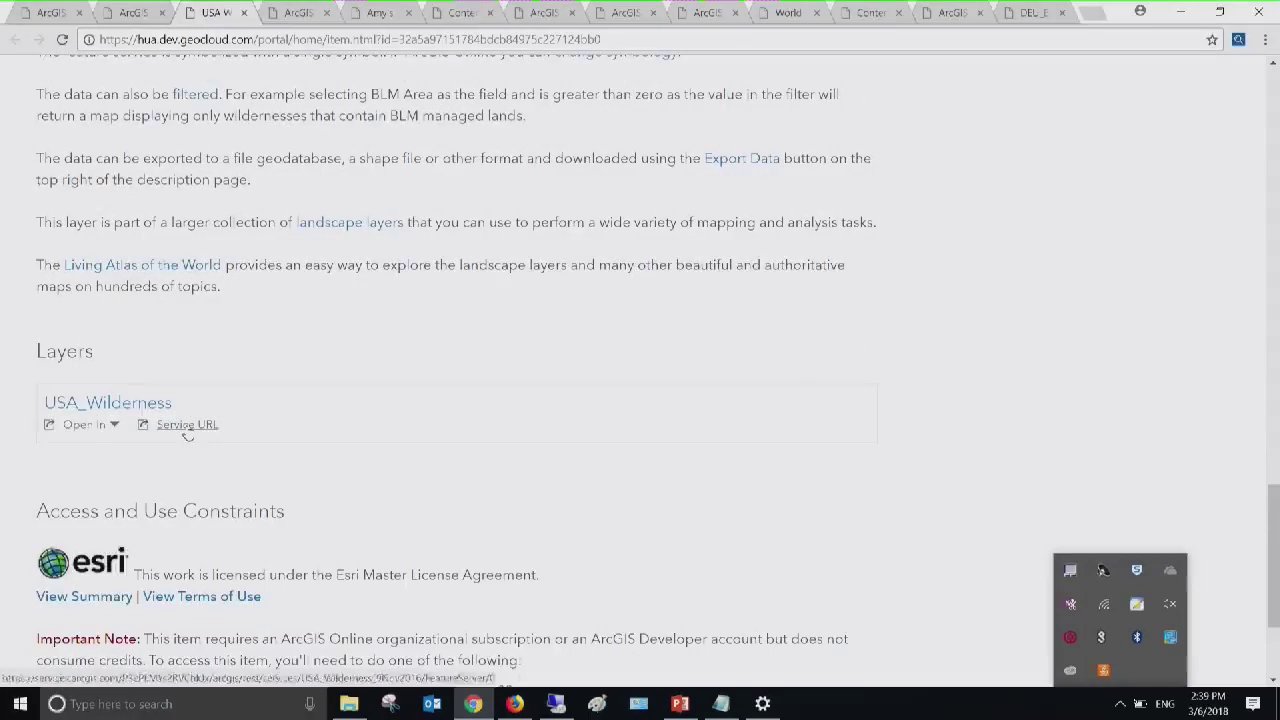
{"action": "left_click", "coordinate": [187, 425]}
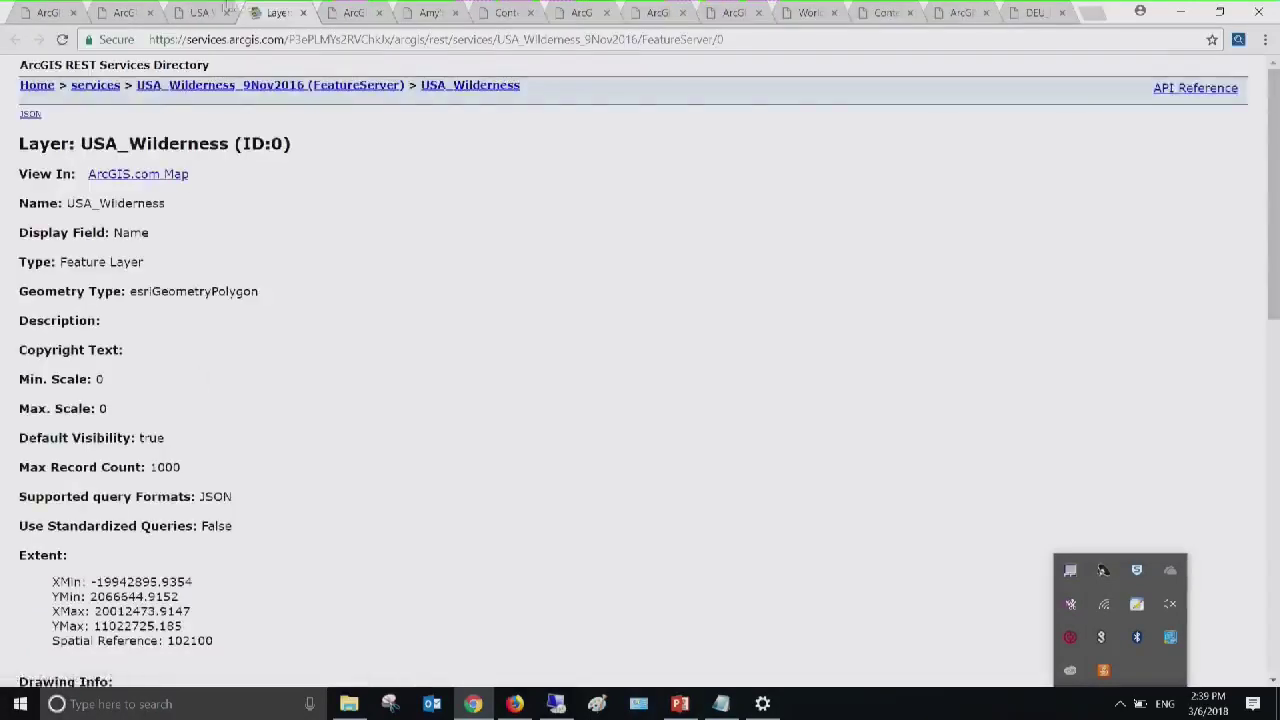
{"action": "left_click", "coordinate": [212, 12]}
Share the USA Wilderness item with the listed favorites group
{"action": "scroll", "coordinate": [700, 418], "scroll_direction": "up", "scroll_amount": 1}
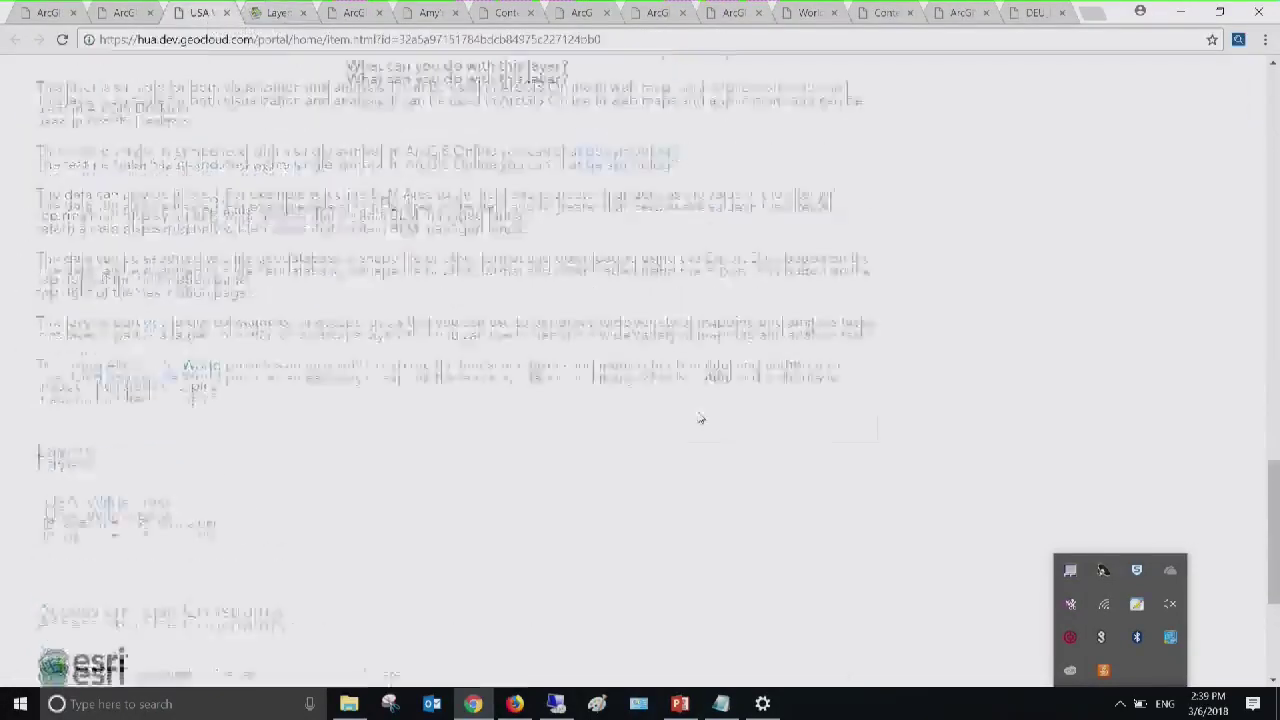
{"action": "scroll", "coordinate": [700, 418], "scroll_direction": "up", "scroll_amount": 20}
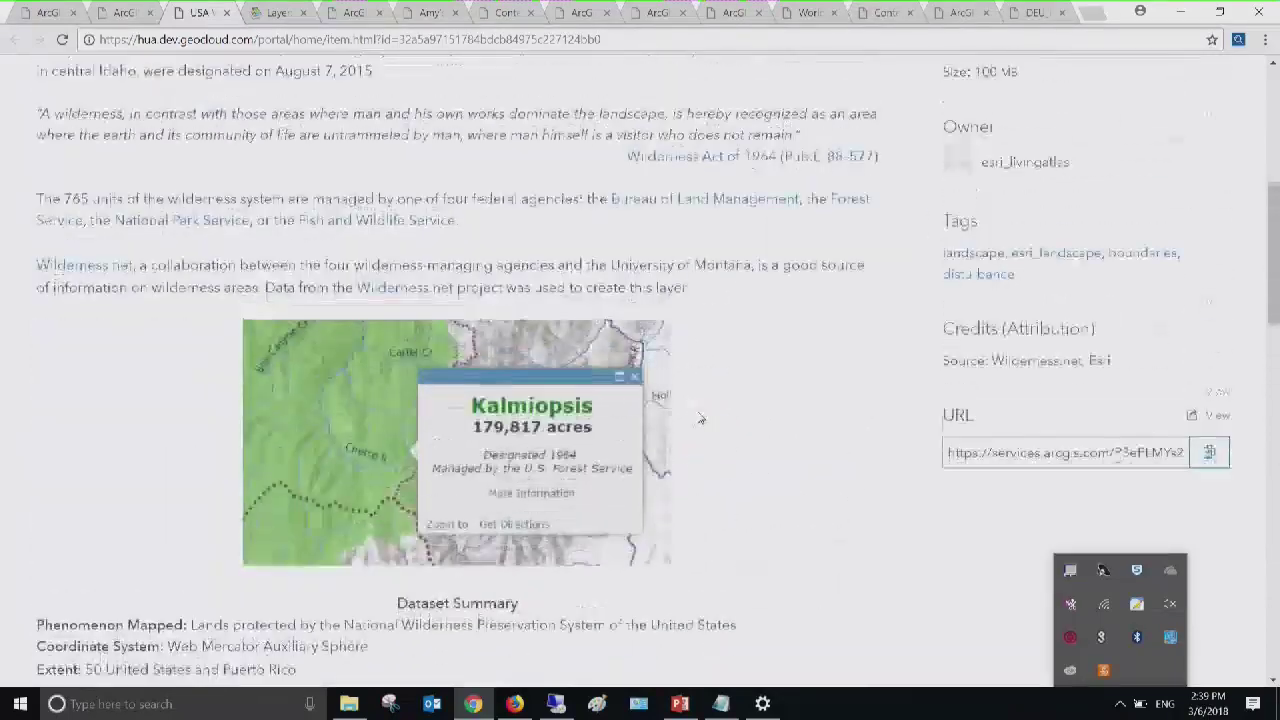
{"action": "scroll", "coordinate": [700, 418], "scroll_direction": "up", "scroll_amount": 5}
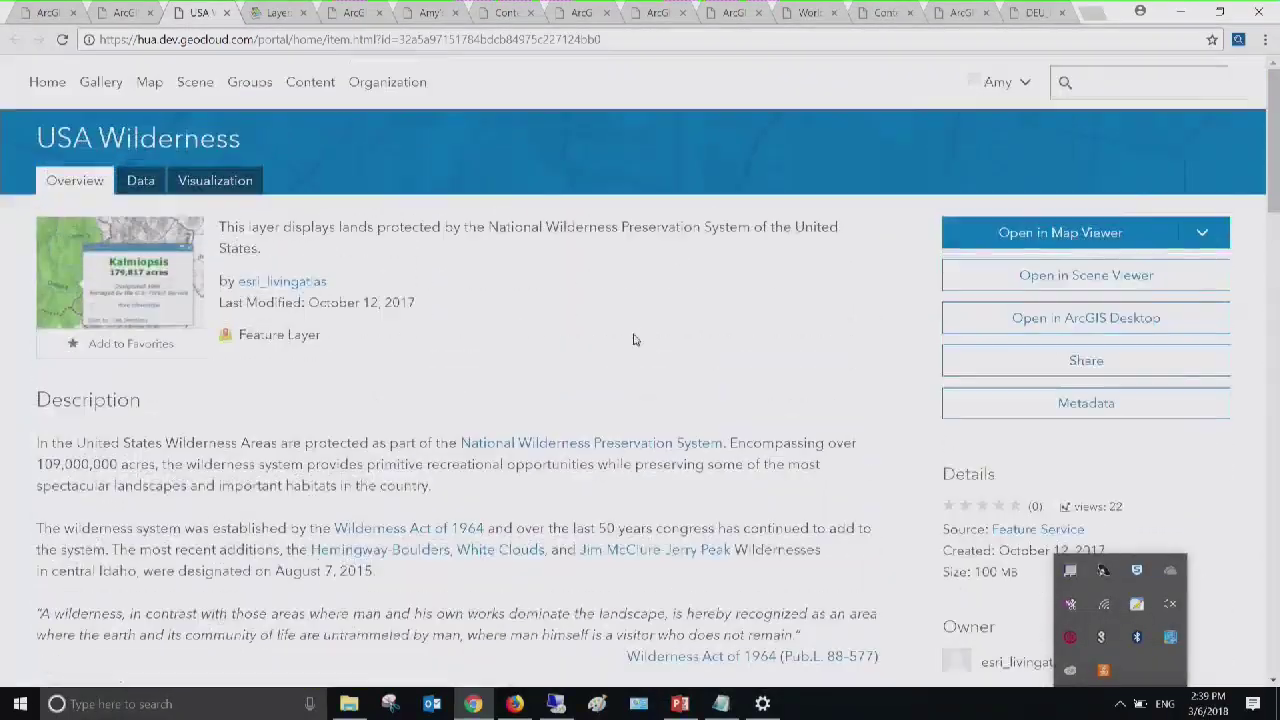
{"action": "left_click", "coordinate": [1014, 371]}
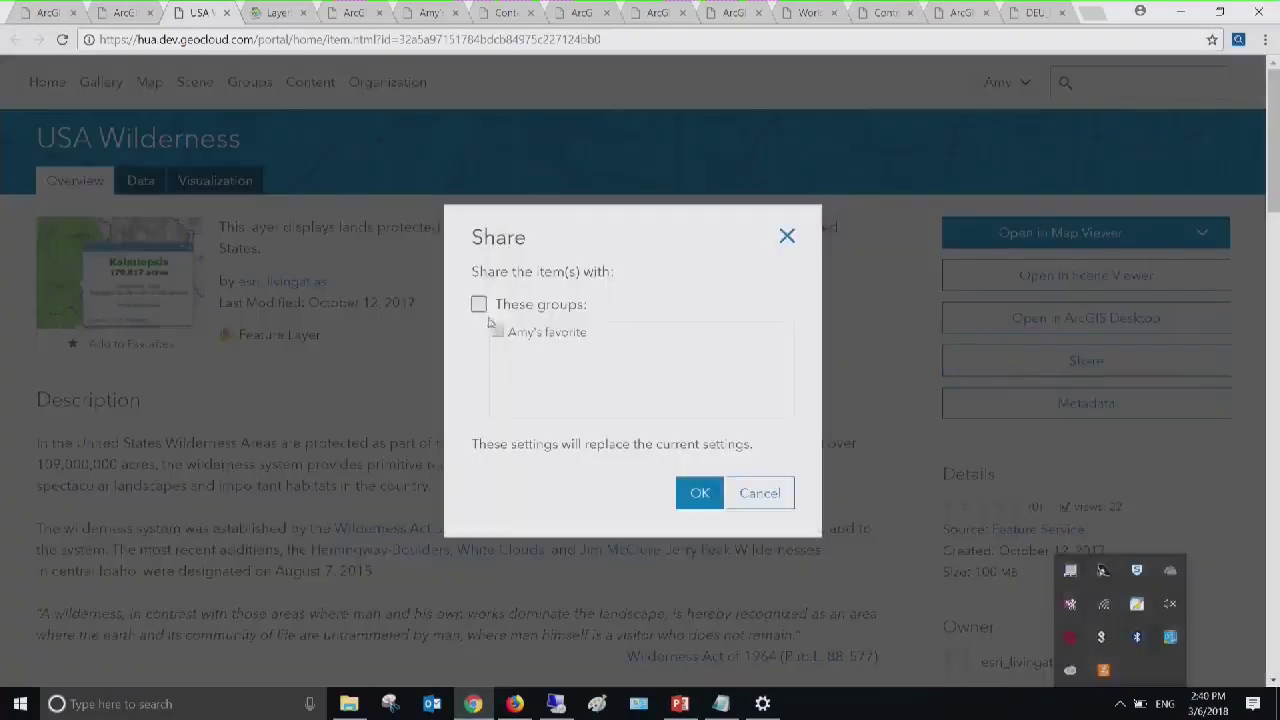
{"action": "left_click", "coordinate": [495, 335]}
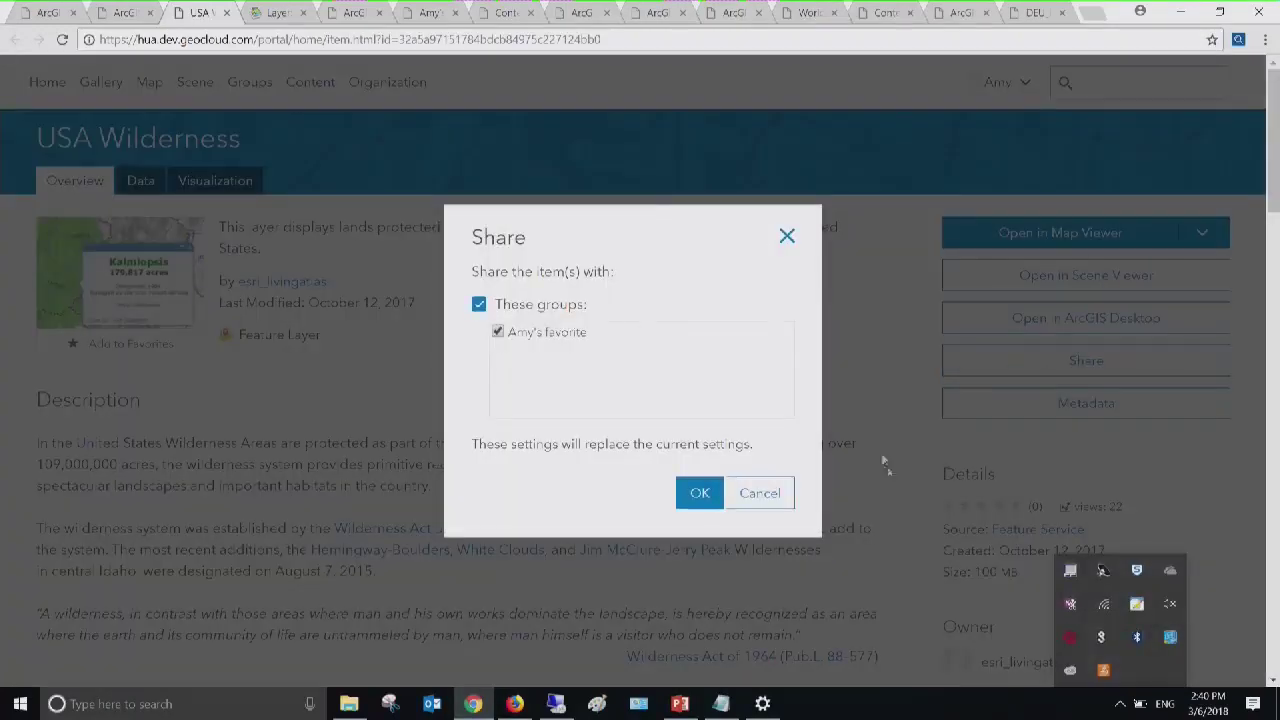
{"action": "left_click", "coordinate": [703, 495]}
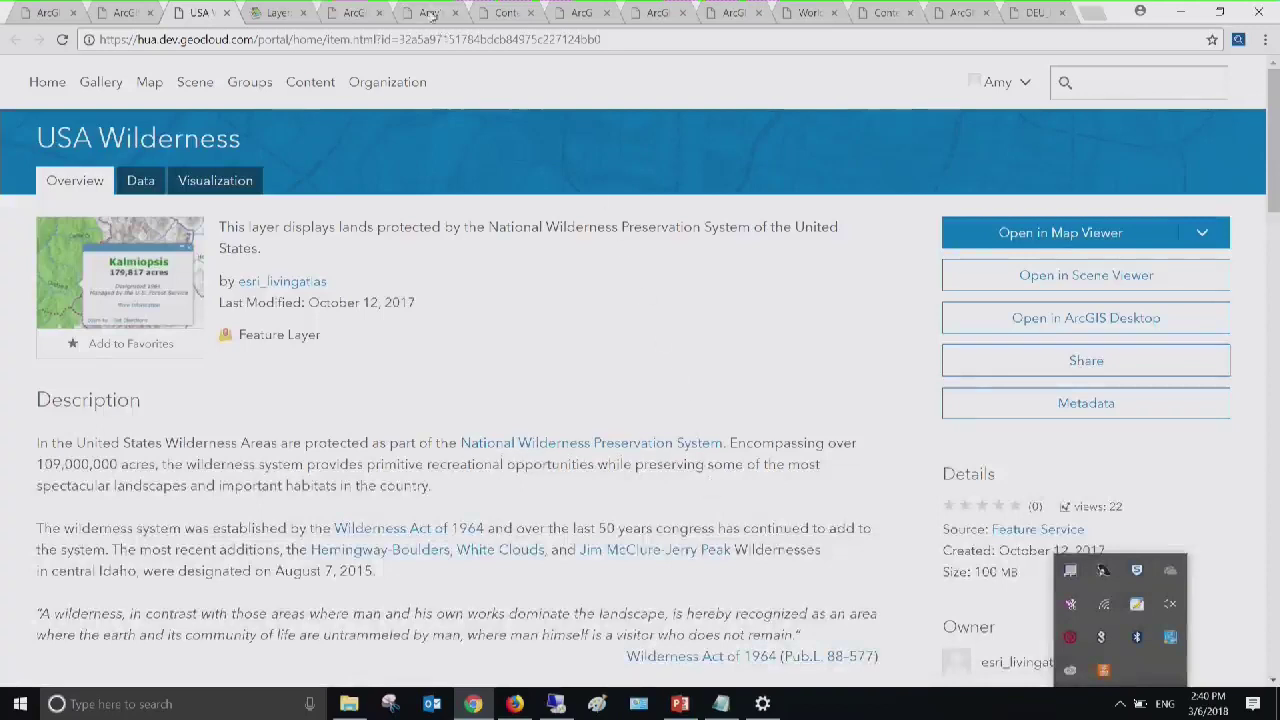
Reload the favorites group's page to check its latest content for the shared layer
{"action": "left_click", "coordinate": [430, 13]}
{"action": "left_click", "coordinate": [458, 39]}
{"action": "key", "text": "Return"}
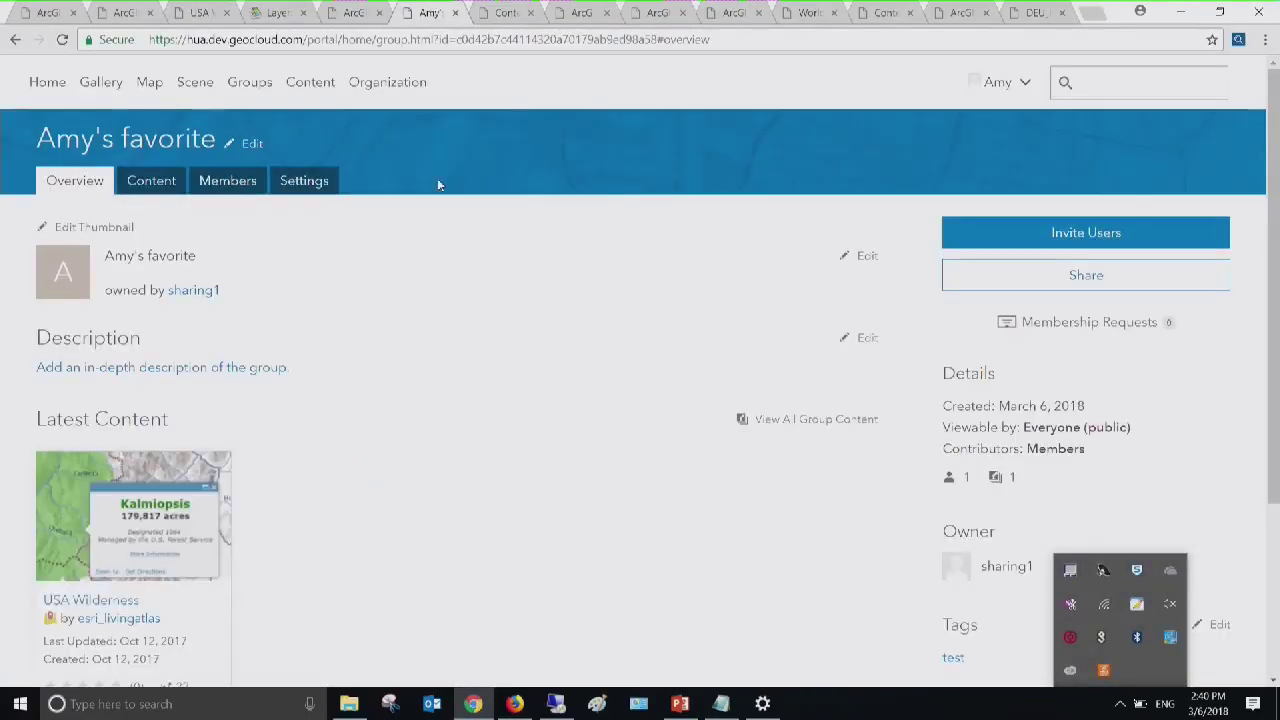
Return to the USA Wilderness item page and list all items owned by esri_livingatlas
{"action": "left_click", "coordinate": [189, 20]}
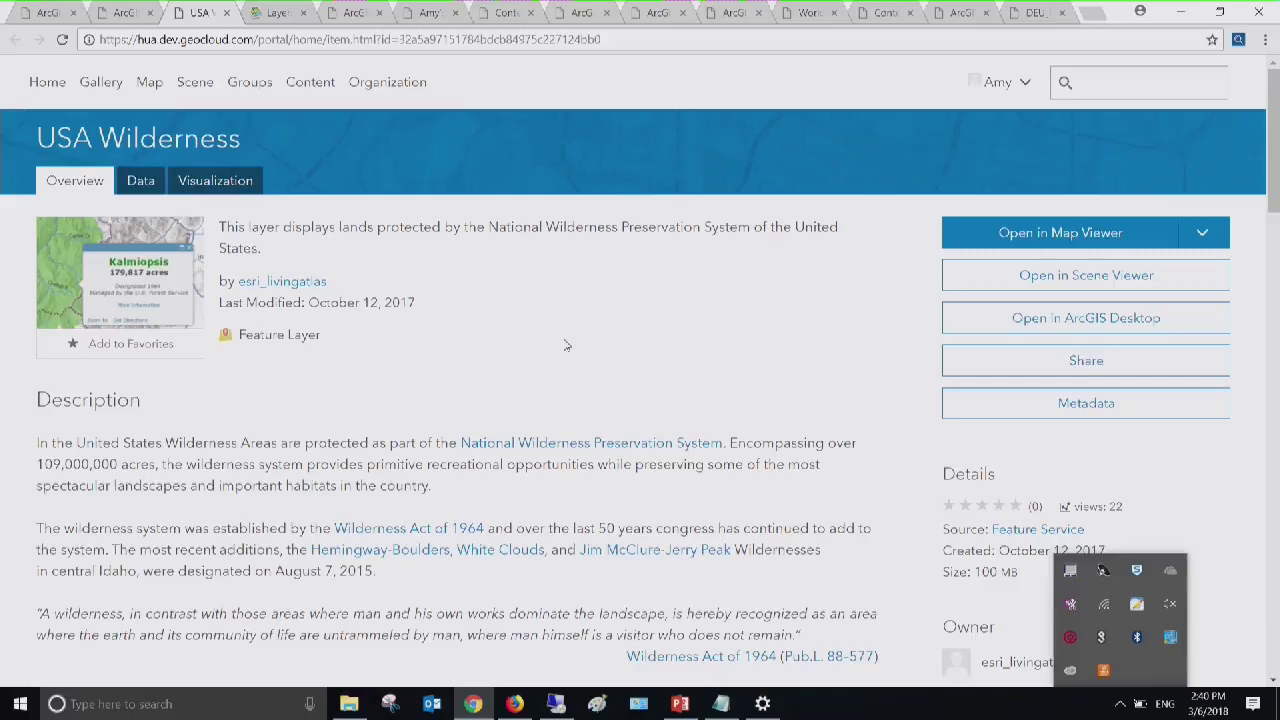
{"action": "left_click", "coordinate": [285, 287]}
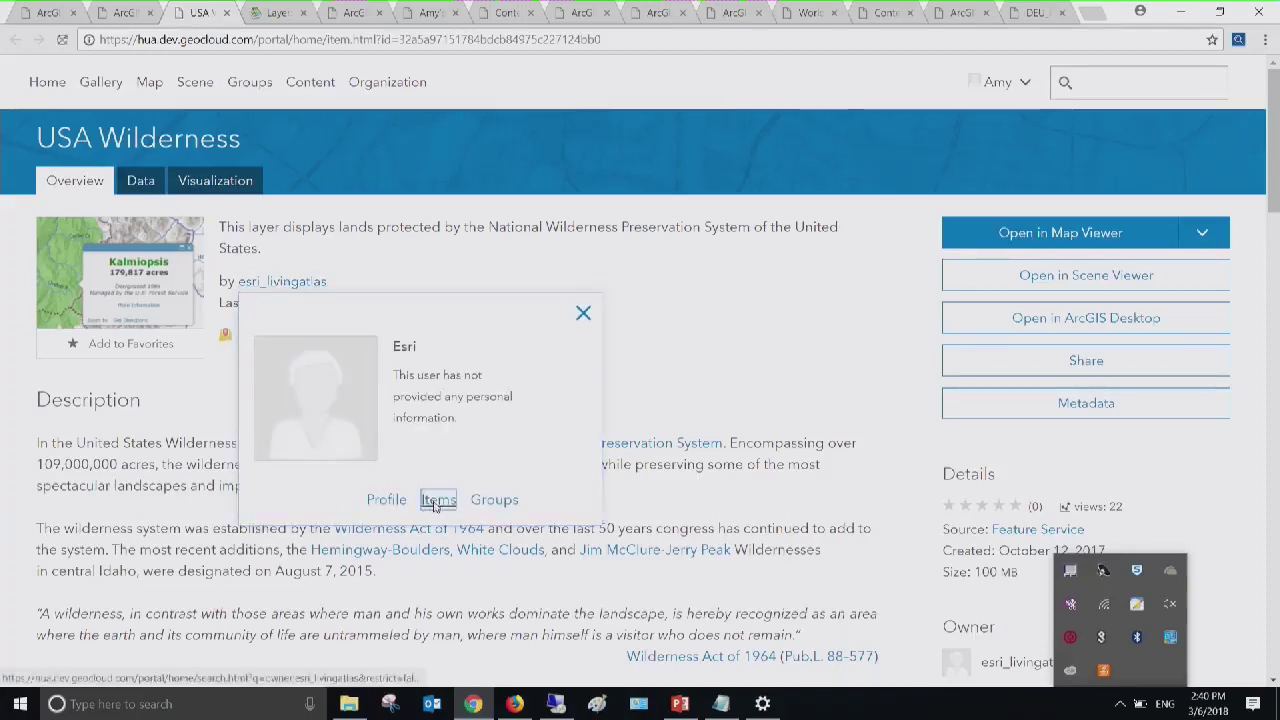
{"action": "left_click", "coordinate": [437, 501]}
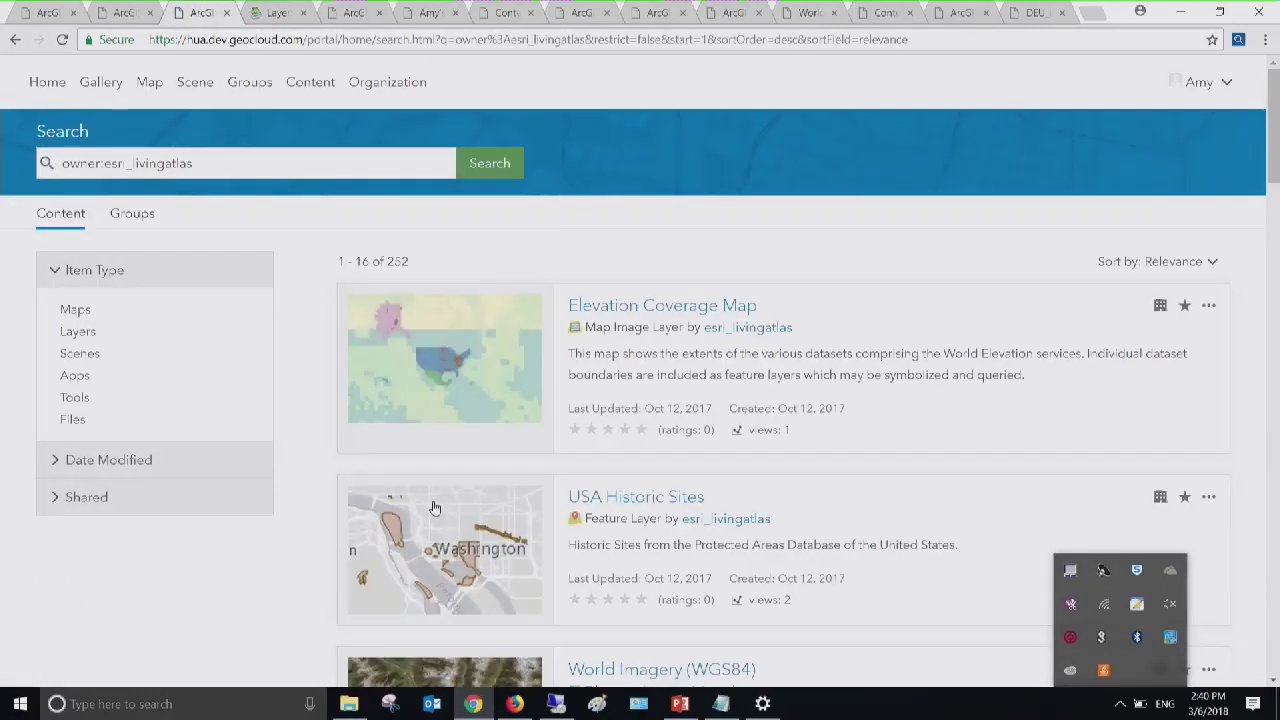
{"action": "left_click_drag", "start_coordinate": [410, 262], "coordinate": [387, 262]}
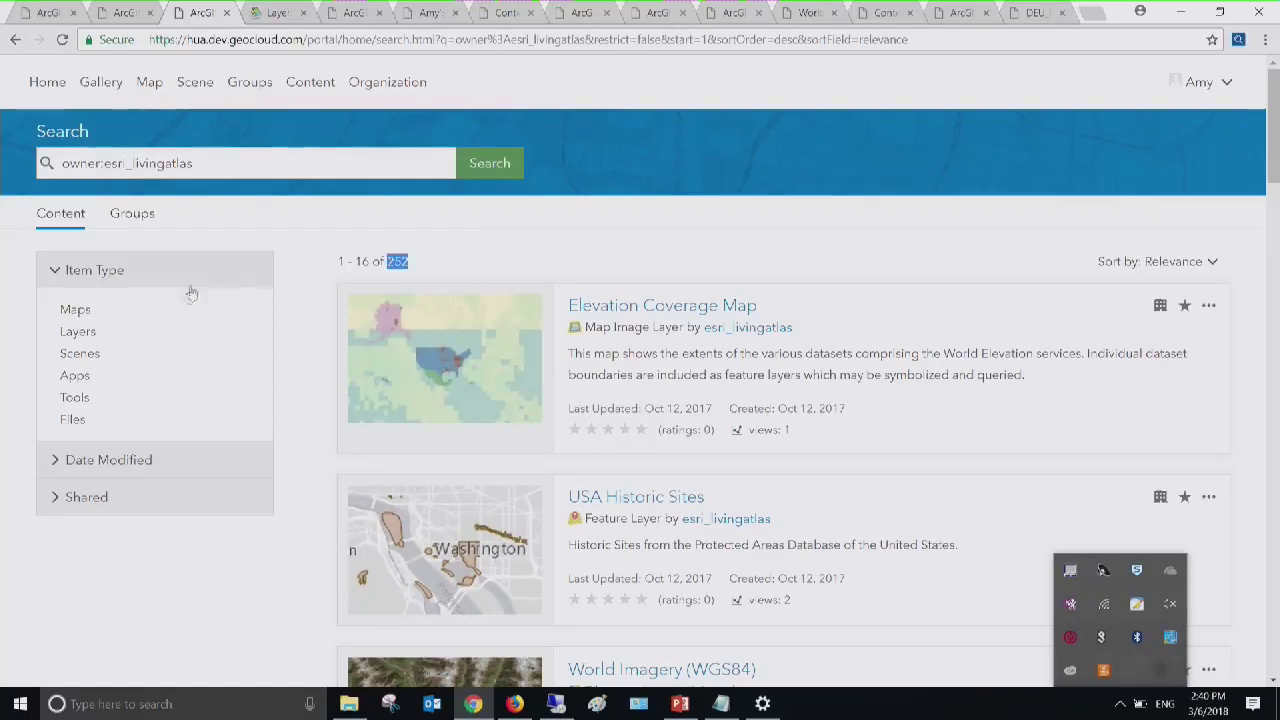
Filter the esri_livingatlas items to Layers and switch to the My Organization content page
{"action": "left_click", "coordinate": [75, 309]}
{"action": "left_click", "coordinate": [80, 381]}
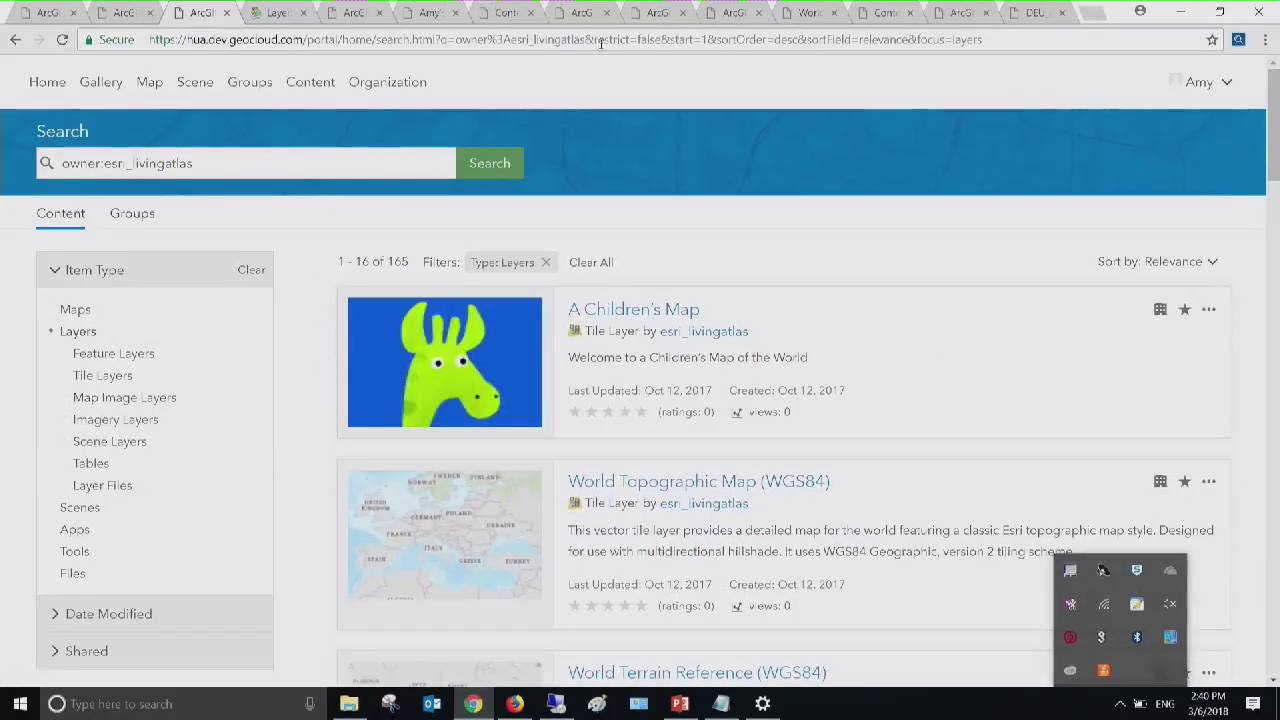
{"action": "left_click", "coordinate": [501, 13]}
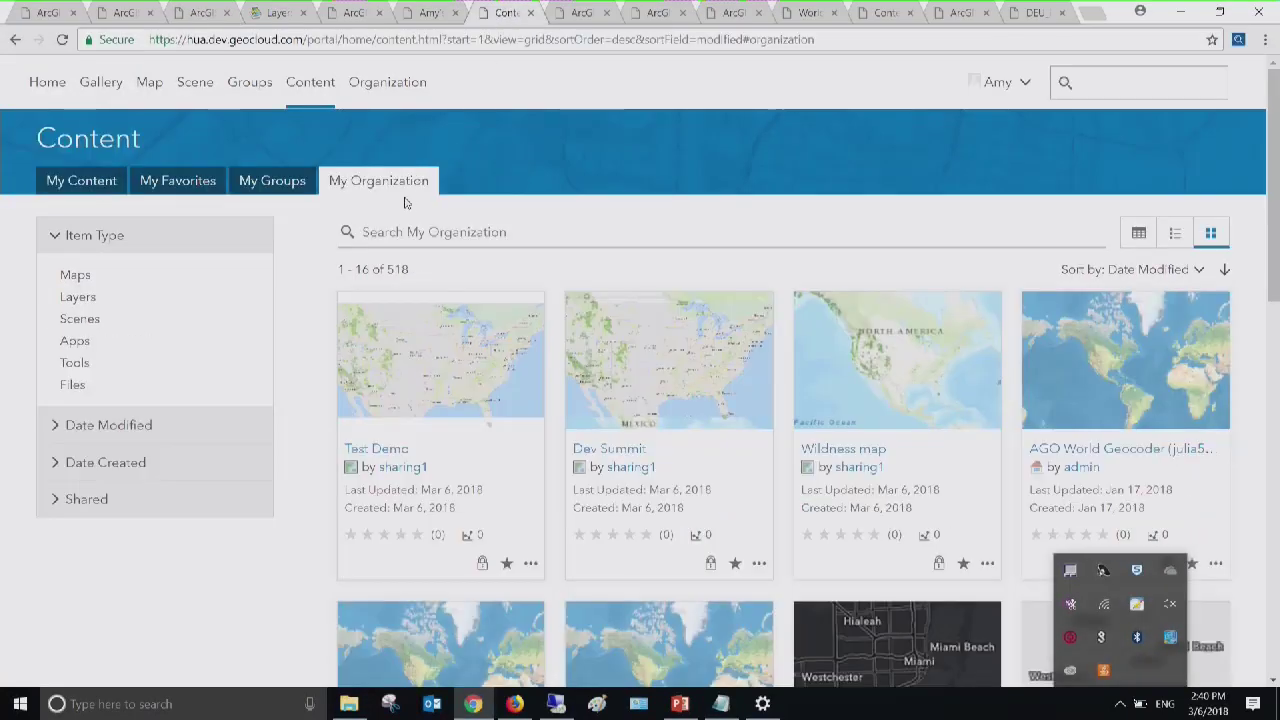
{"action": "mouse_move", "coordinate": [506, 377]}
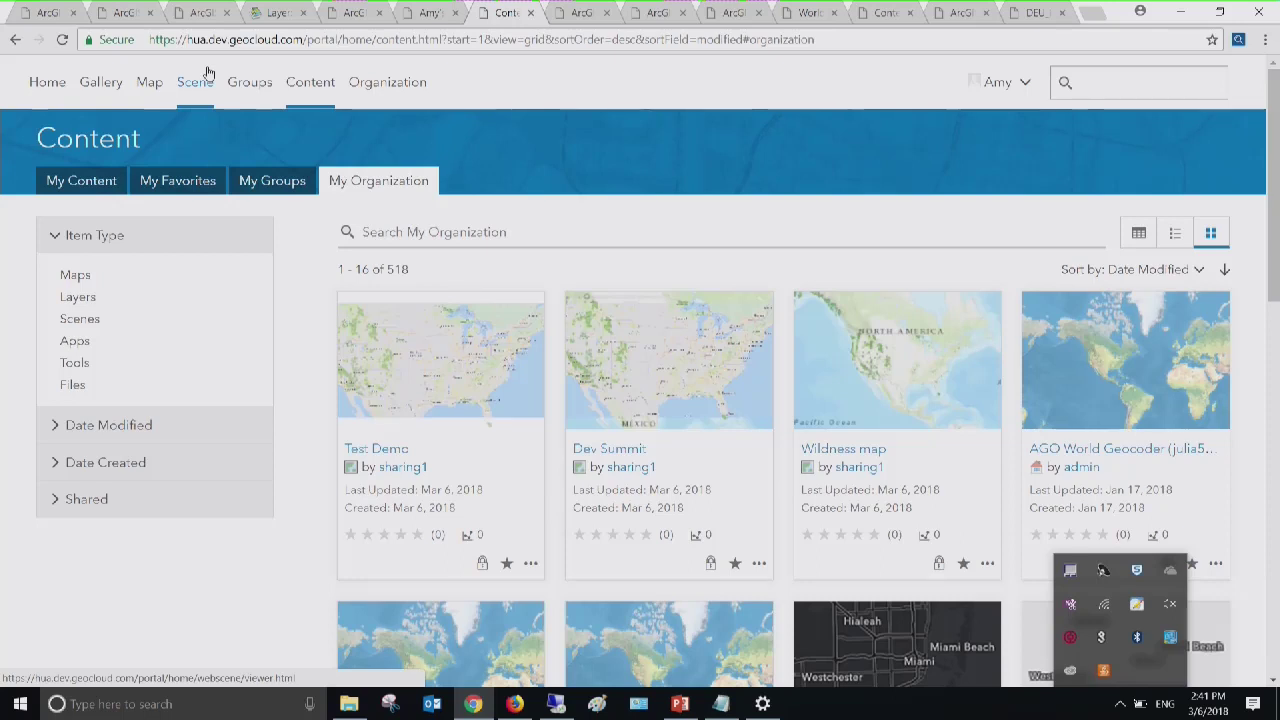
Switch to the devsummit2 portal's map viewer and search for layers in Living Atlas Layers
{"action": "left_click", "coordinate": [590, 14]}
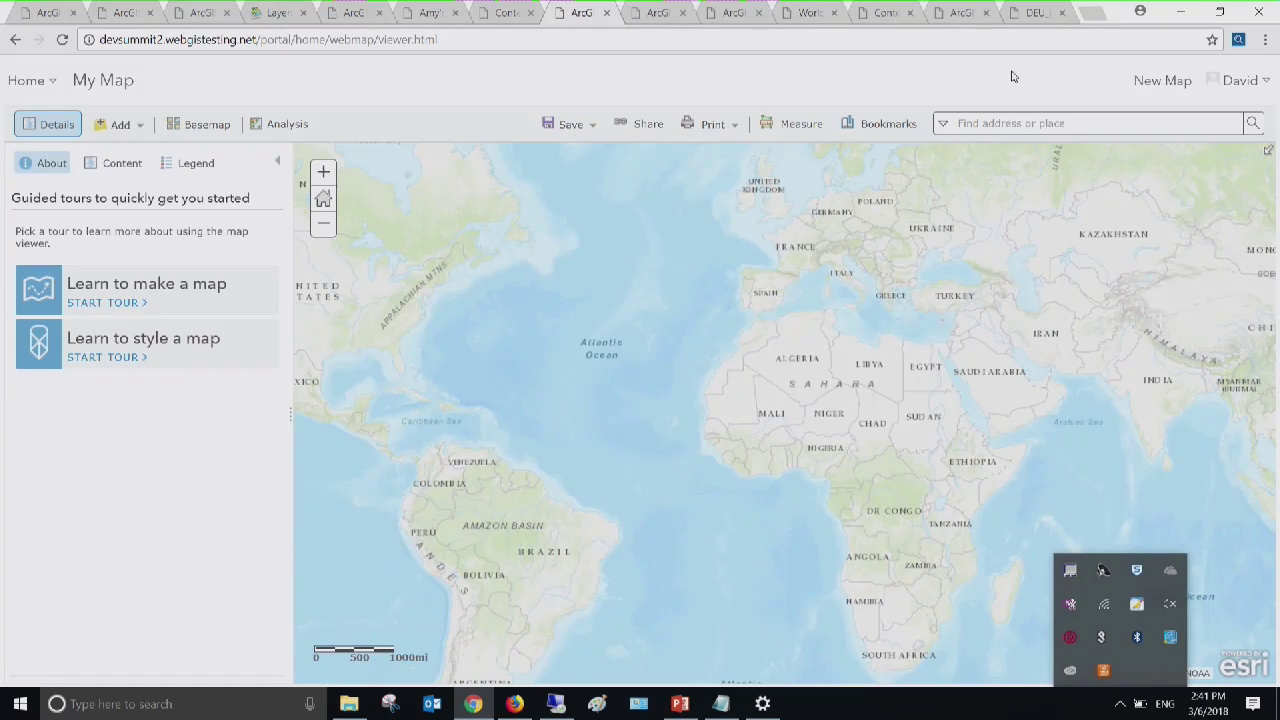
{"action": "left_click", "coordinate": [126, 129]}
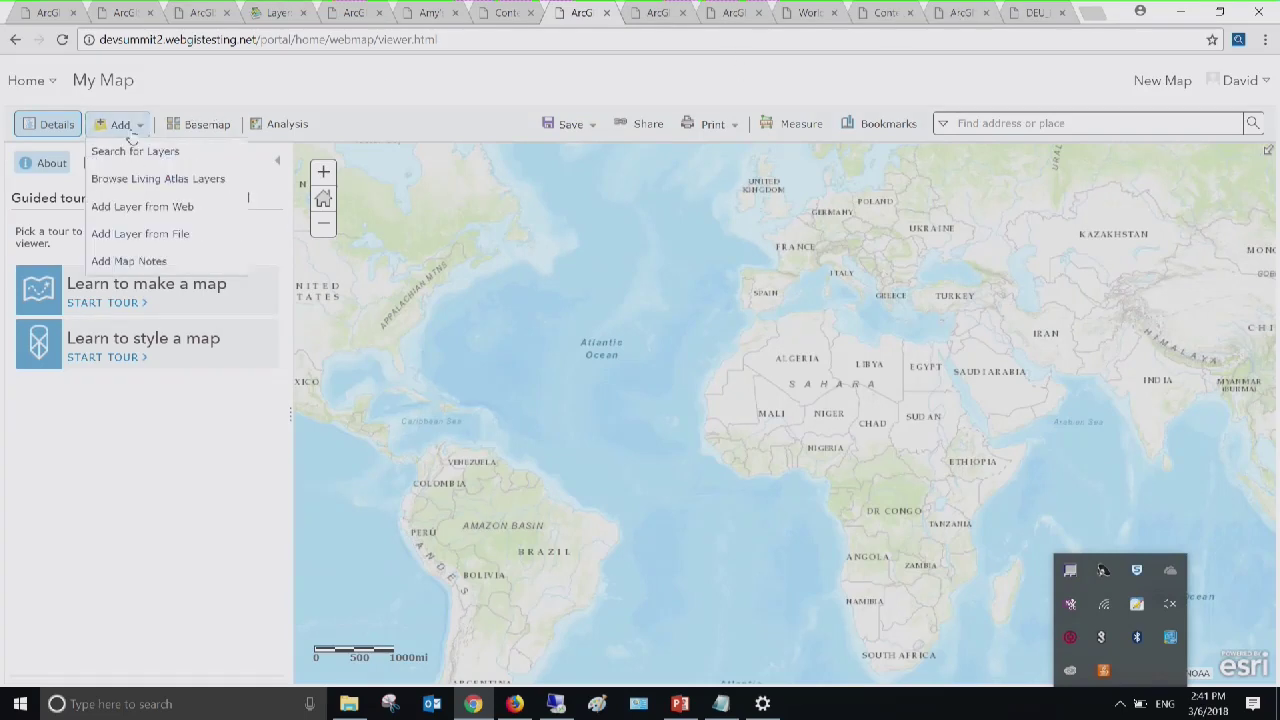
{"action": "left_click", "coordinate": [131, 152]}
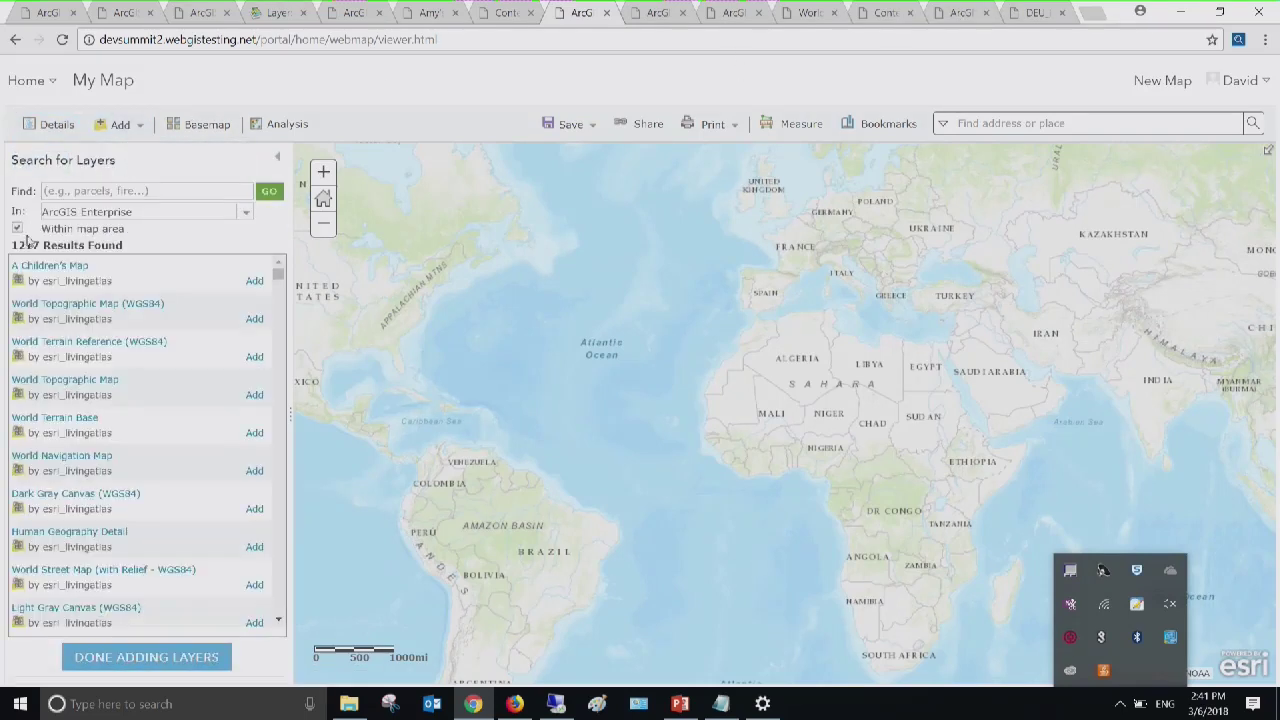
{"action": "left_click", "coordinate": [246, 218]}
{"action": "left_click", "coordinate": [190, 298]}
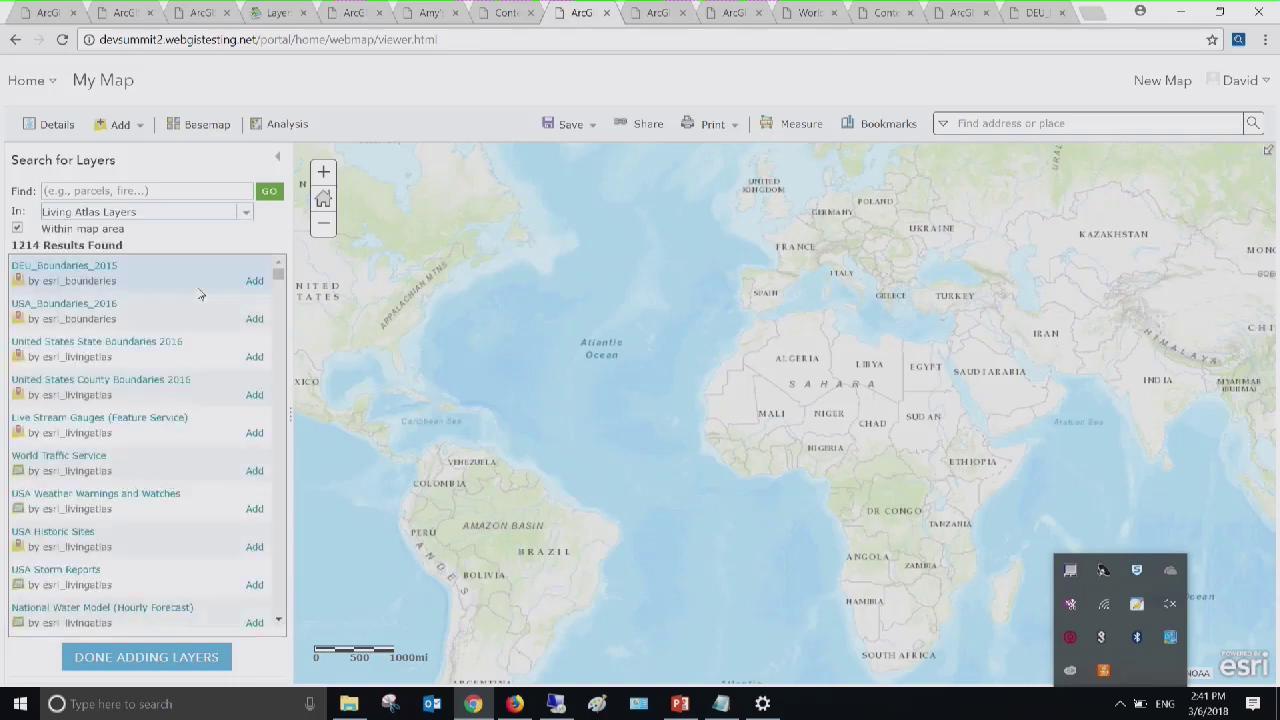
Stop limiting the search to the map area and check the United States State Boundaries 2016 summary for its subscriber content label
{"action": "left_click", "coordinate": [46, 237]}
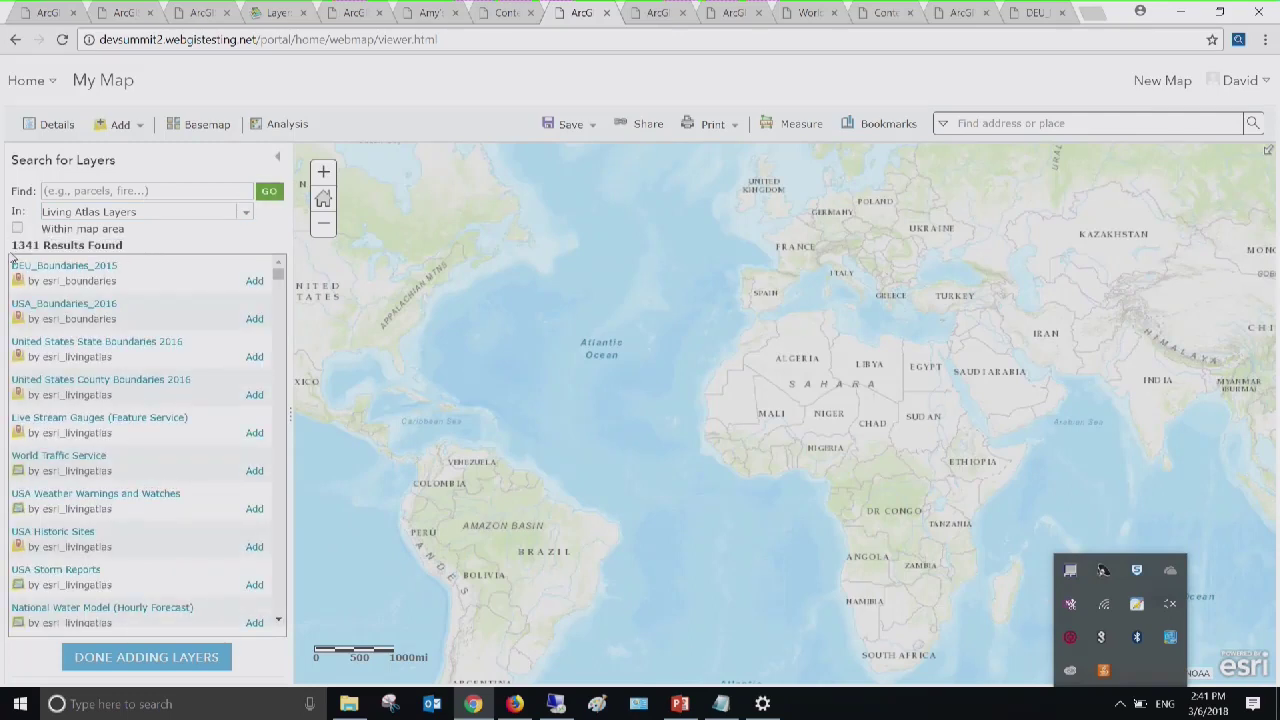
{"action": "left_click_drag", "start_coordinate": [140, 250], "coordinate": [13, 258]}
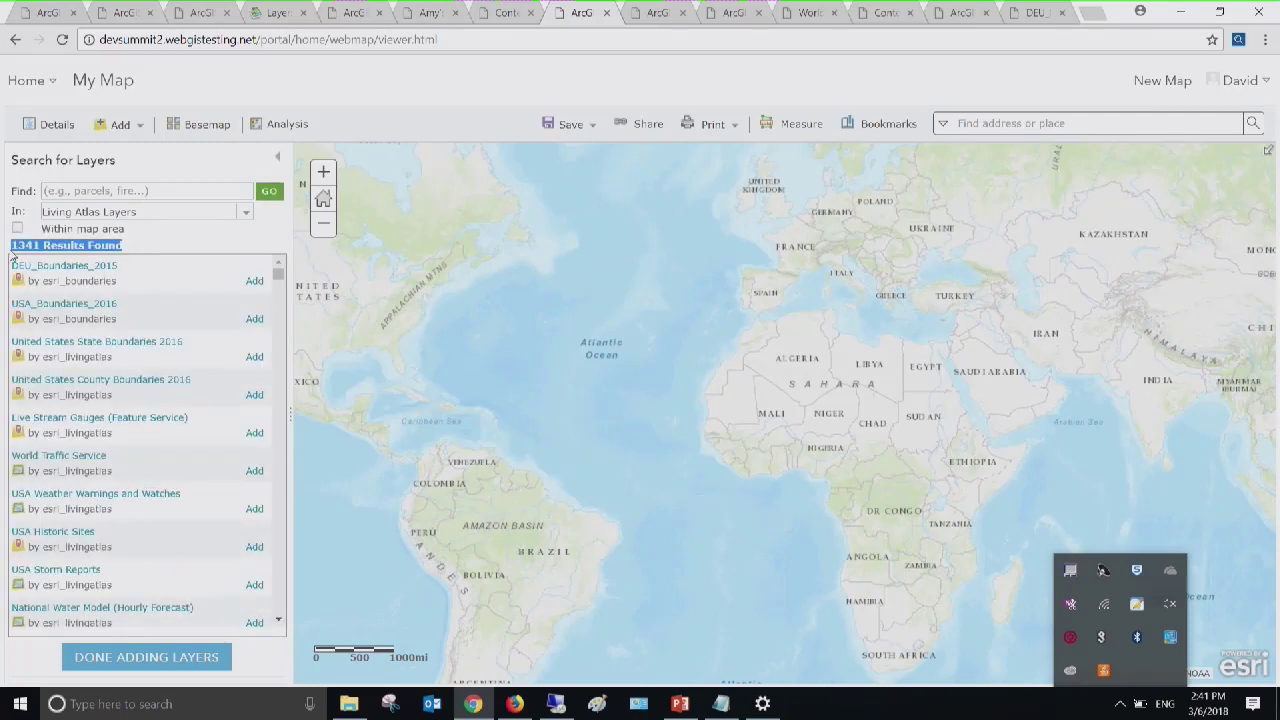
{"action": "left_click", "coordinate": [145, 241]}
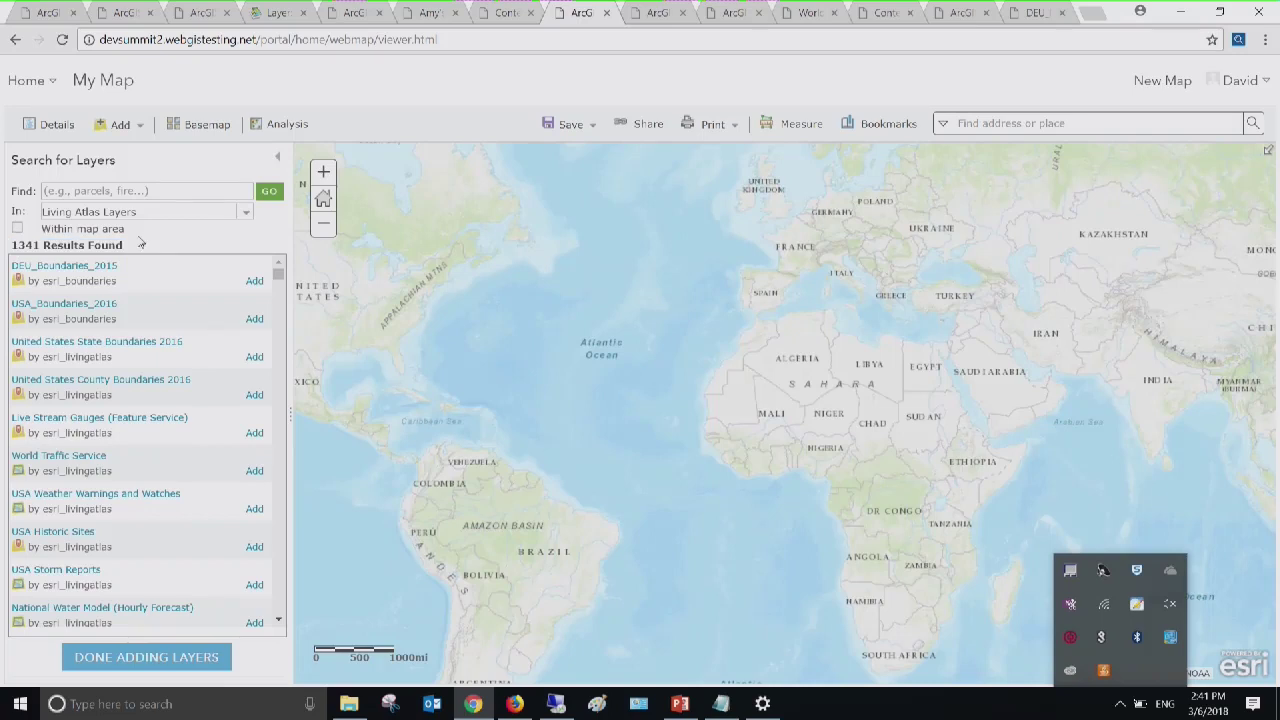
{"action": "left_click", "coordinate": [115, 345]}
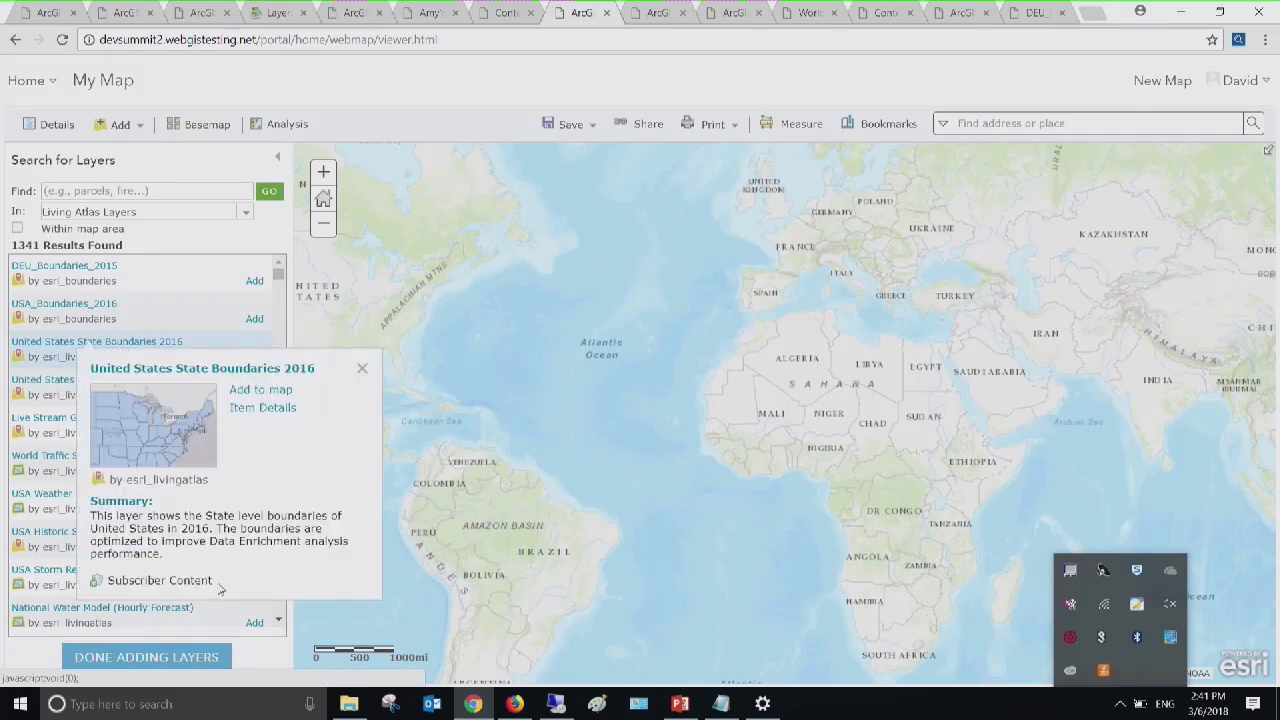
{"action": "mouse_move", "coordinate": [221, 590]}
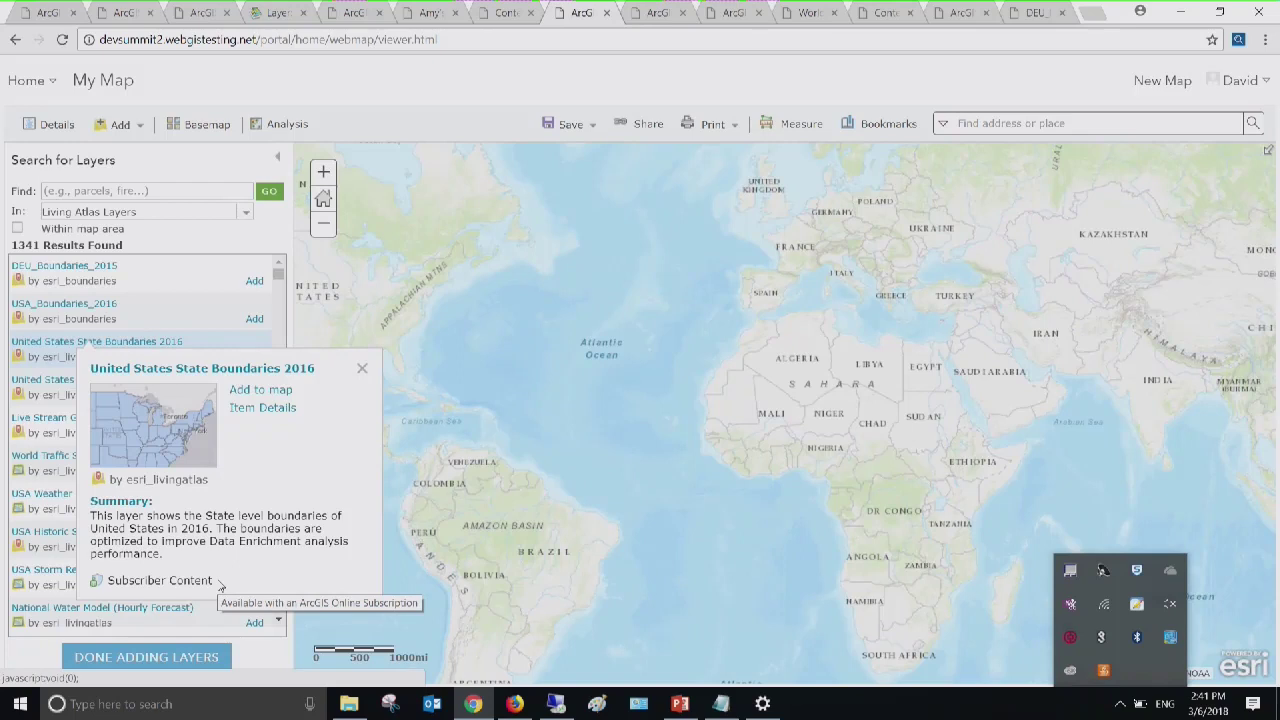
Highlight the Subscriber Content label, close the state boundaries summary, and search Living Atlas Layers for boundaries
{"action": "left_click_drag", "start_coordinate": [214, 581], "coordinate": [107, 581]}
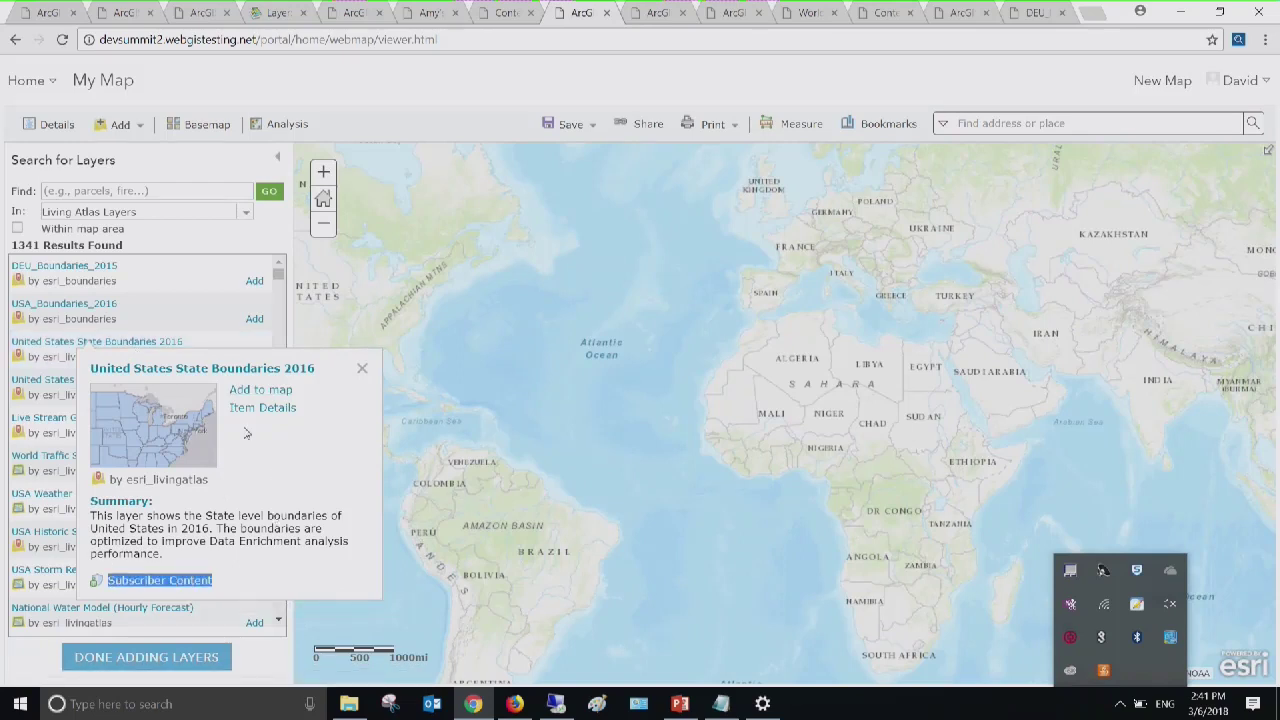
{"action": "left_click", "coordinate": [362, 369]}
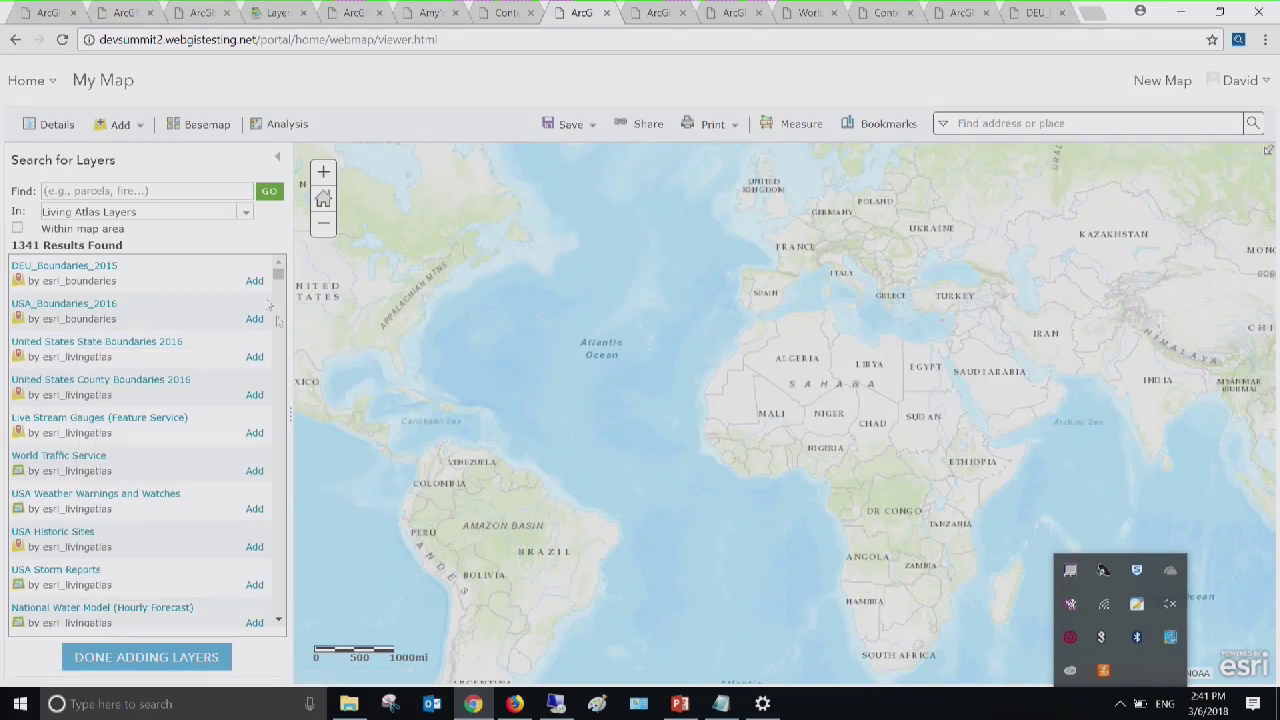
{"action": "left_click", "coordinate": [184, 193]}
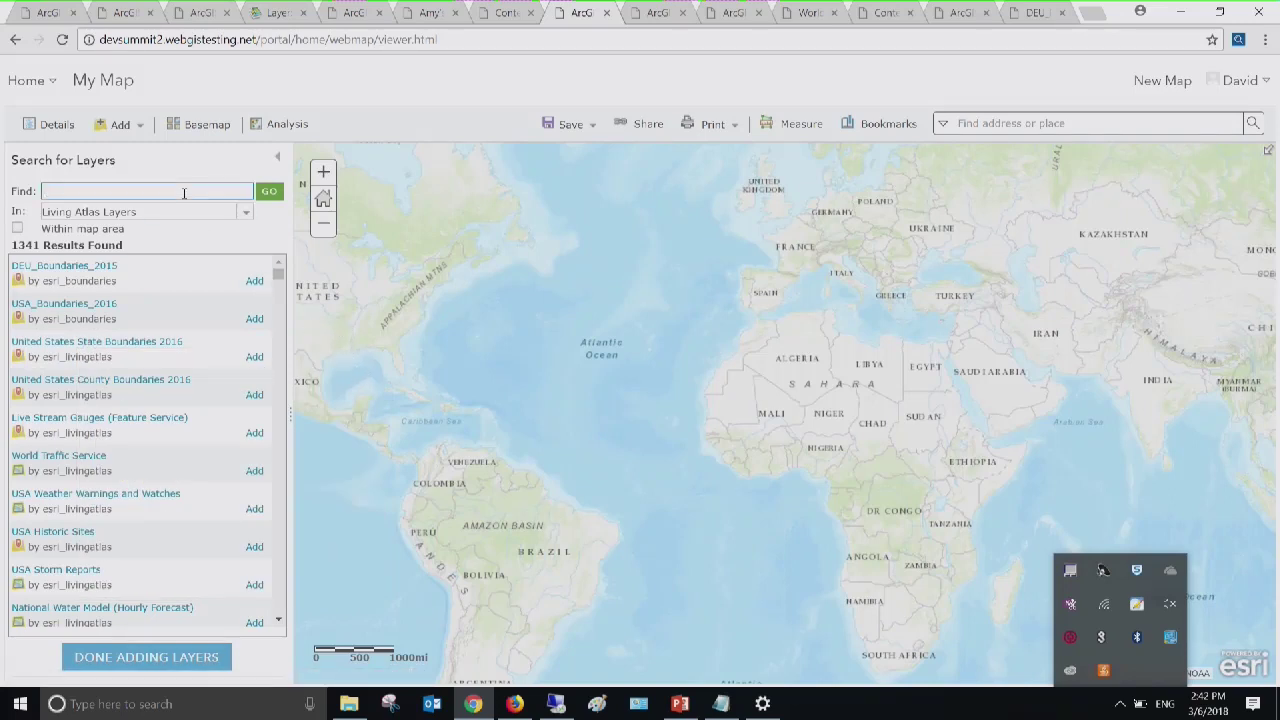
{"action": "type", "text": "boundaries"}
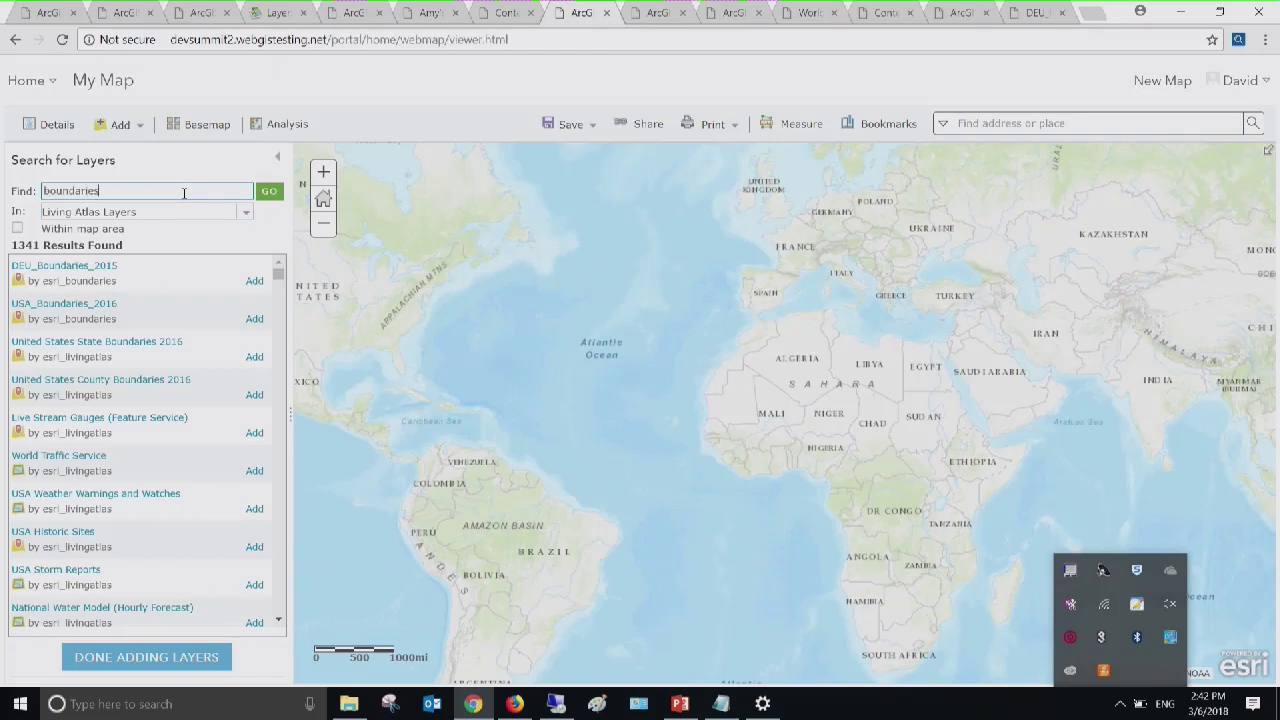
{"action": "key", "text": "Return"}
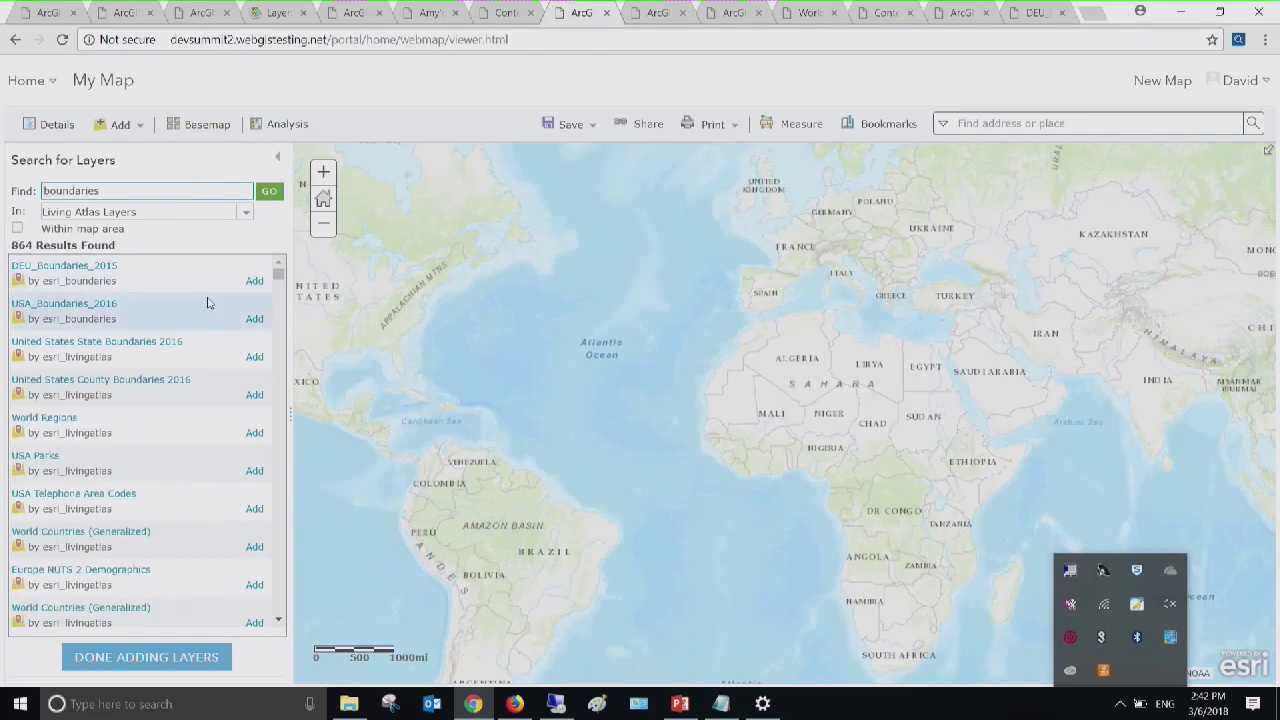
{"action": "scroll", "coordinate": [172, 457], "scroll_direction": "down", "scroll_amount": 1}
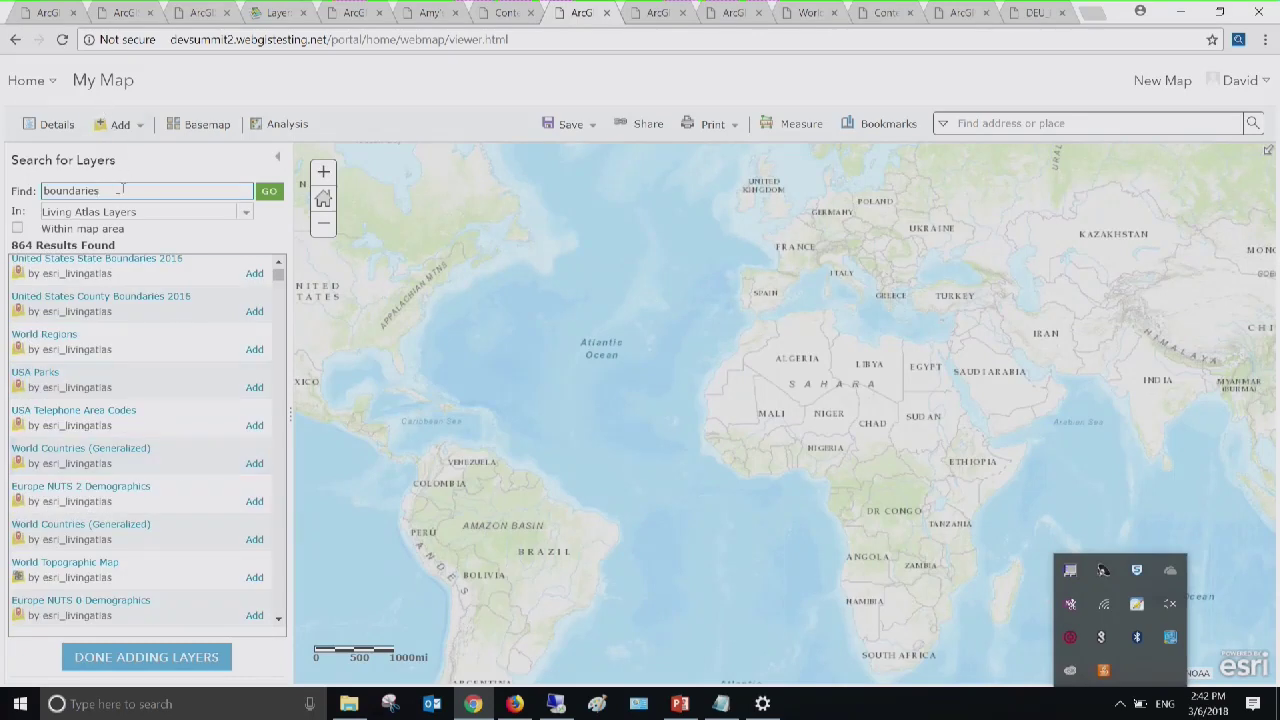
Search Living Atlas Layers for NAIP and check the USA NAIP Imagery: False Color summary for its subscriber content label
{"action": "left_click_drag", "start_coordinate": [120, 190], "coordinate": [38, 190]}
{"action": "type", "text": "NAIP"}
{"action": "key", "text": "Return"}
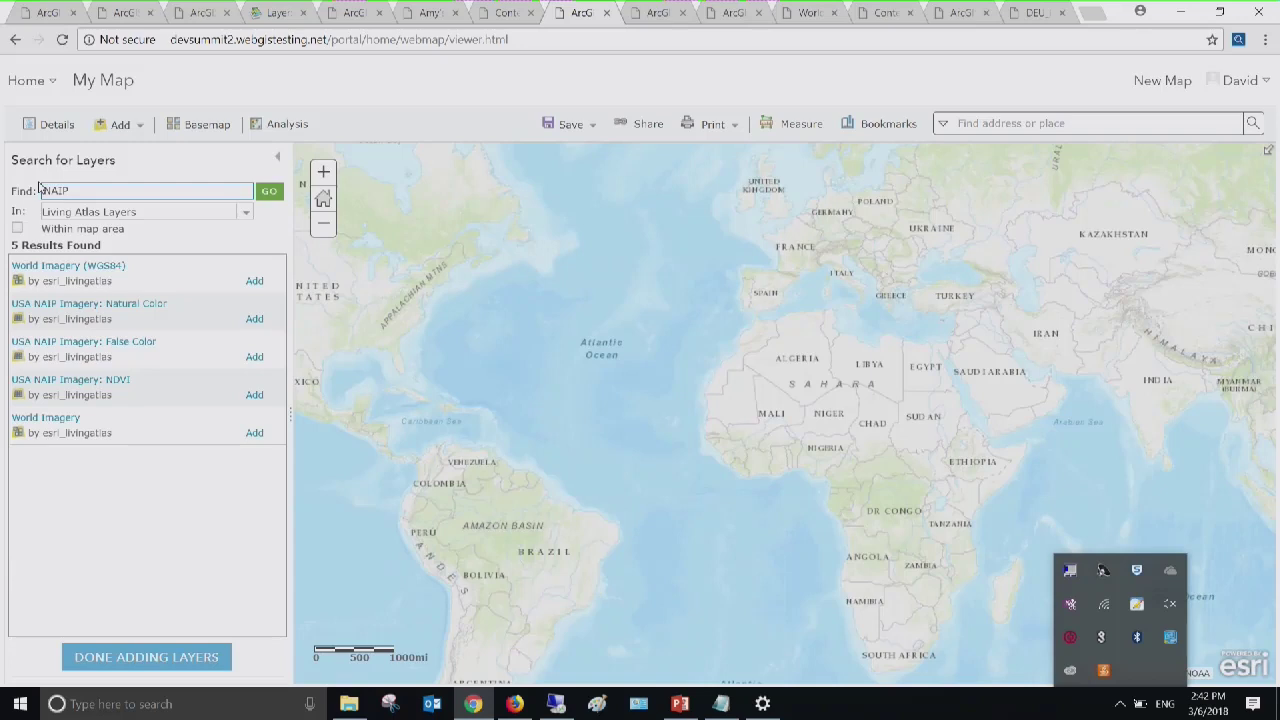
{"action": "left_click", "coordinate": [126, 346]}
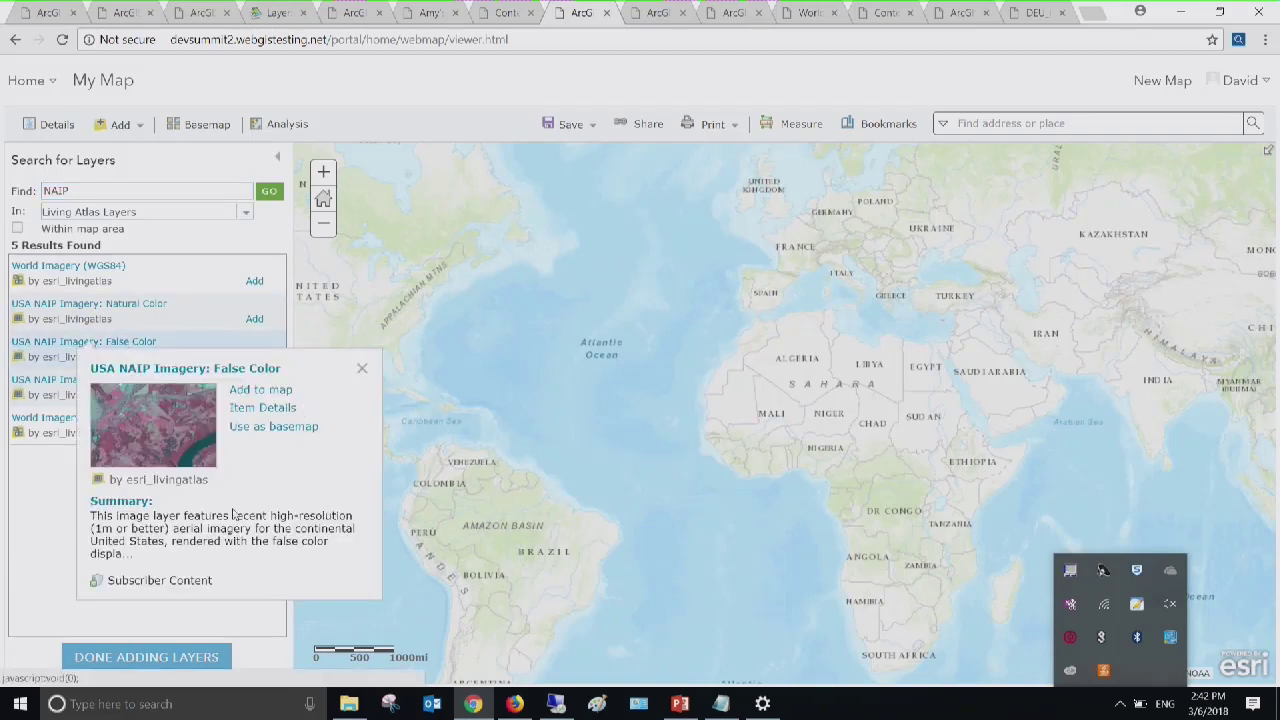
{"action": "left_click", "coordinate": [363, 369]}
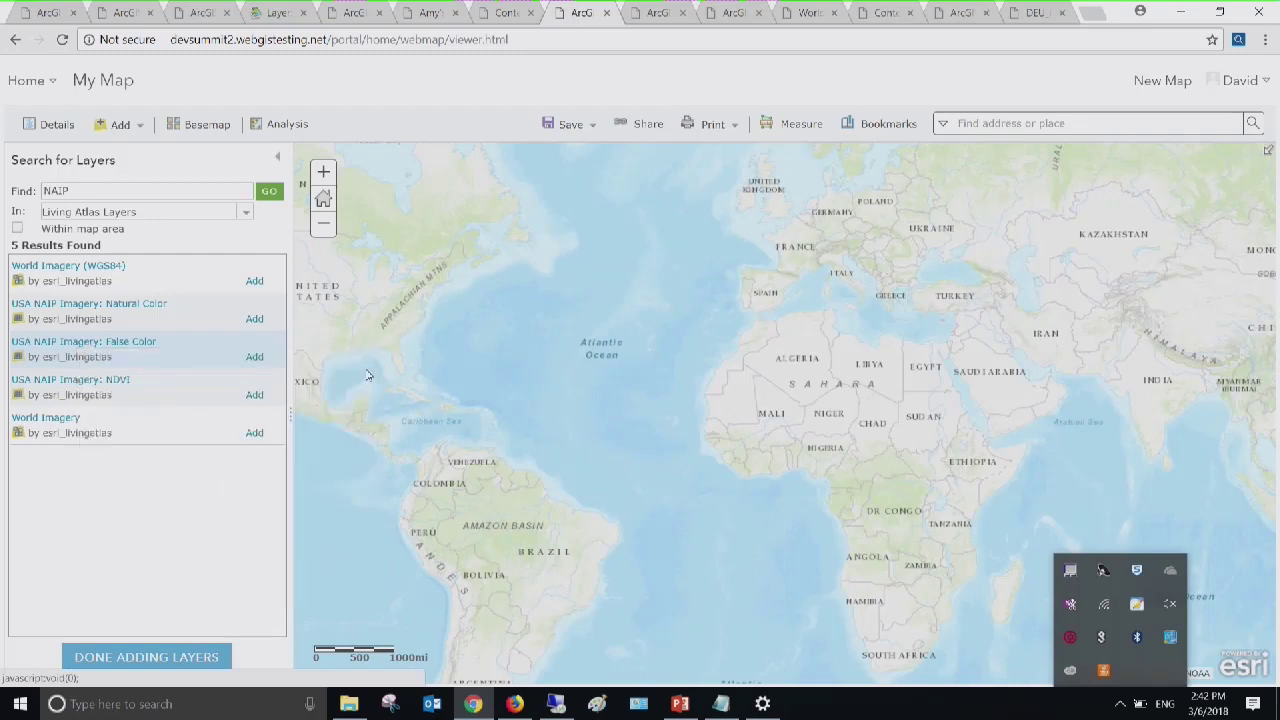
Search Living Atlas Layers for water and check the Live Stream Gauges (Feature Service) summary
{"action": "left_click", "coordinate": [177, 189]}
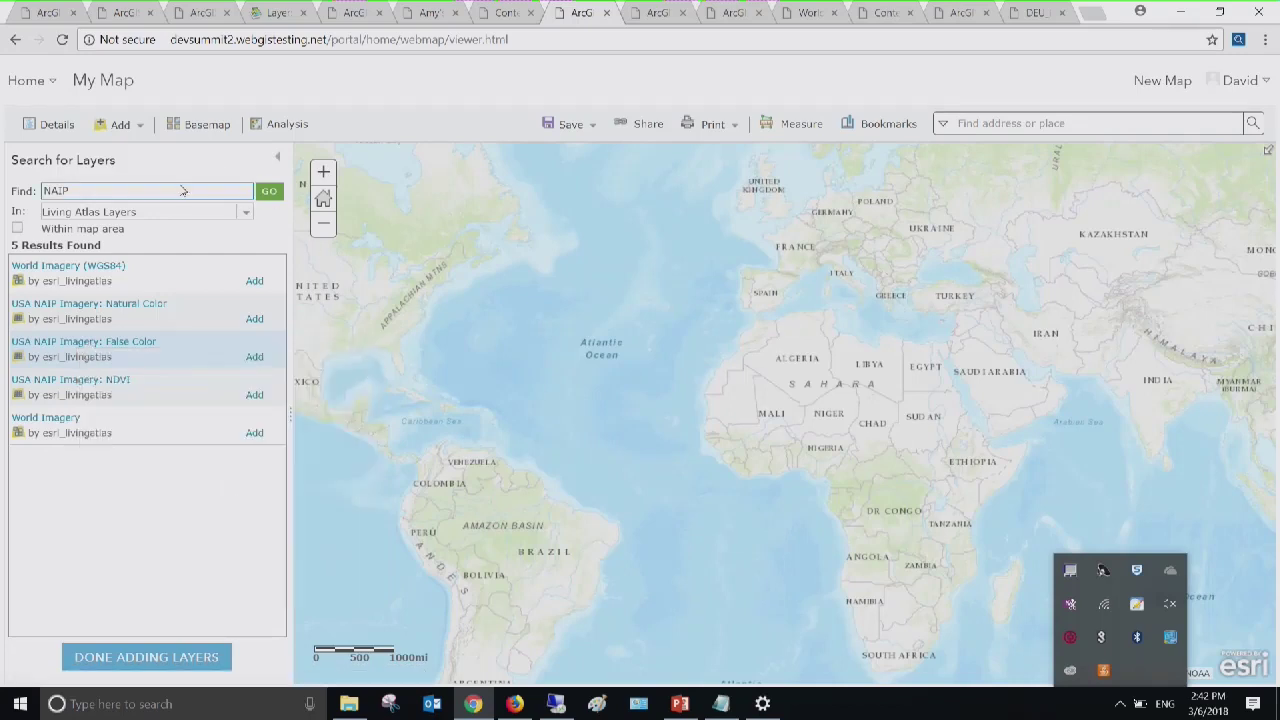
{"action": "key", "text": "BackSpace"}
{"action": "key", "text": "BackSpace"}
{"action": "key", "text": "BackSpace"}
{"action": "type", "text": "water"}
{"action": "key", "text": "Return"}
{"action": "left_click", "coordinate": [165, 267]}
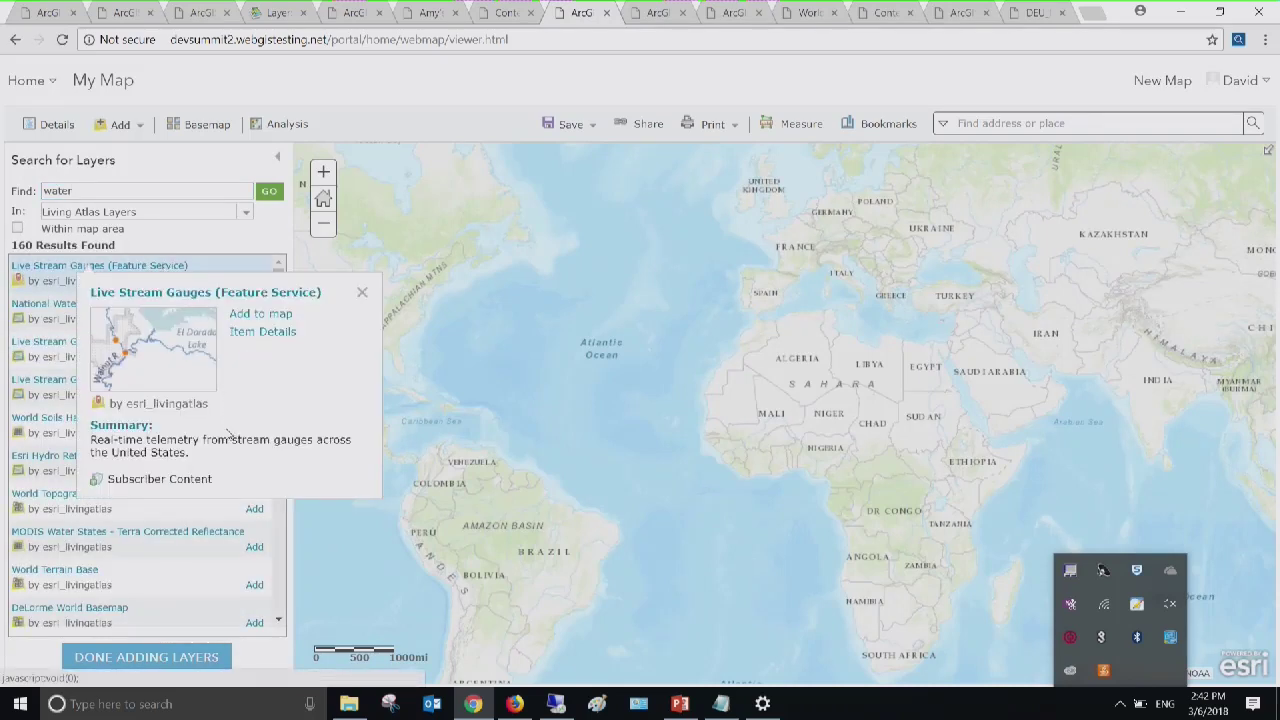
{"action": "left_click", "coordinate": [362, 293]}
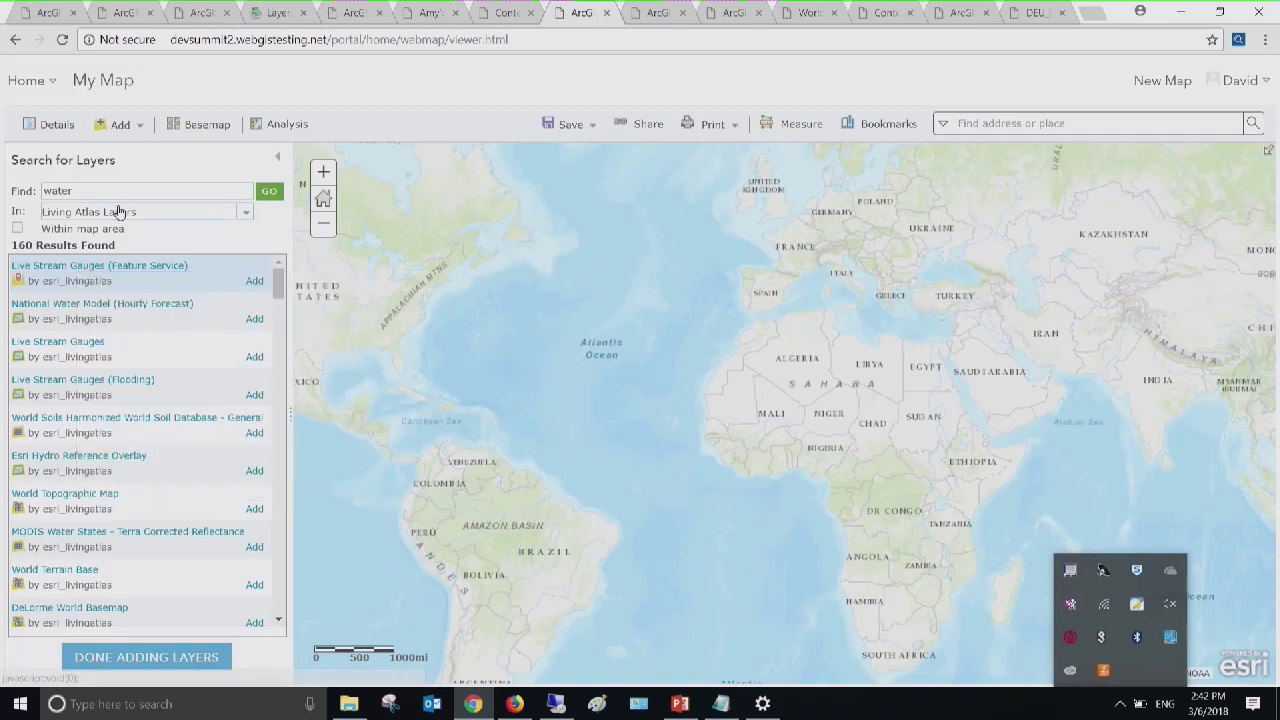
Search Living Atlas Layers for weather and check the USA Weather Warnings and Watches summary
{"action": "left_click", "coordinate": [118, 192]}
{"action": "key", "text": "BackSpace"}
{"action": "key", "text": "BackSpace"}
{"action": "key", "text": "BackSpace"}
{"action": "key", "text": "BackSpace"}
{"action": "type", "text": "eather"}
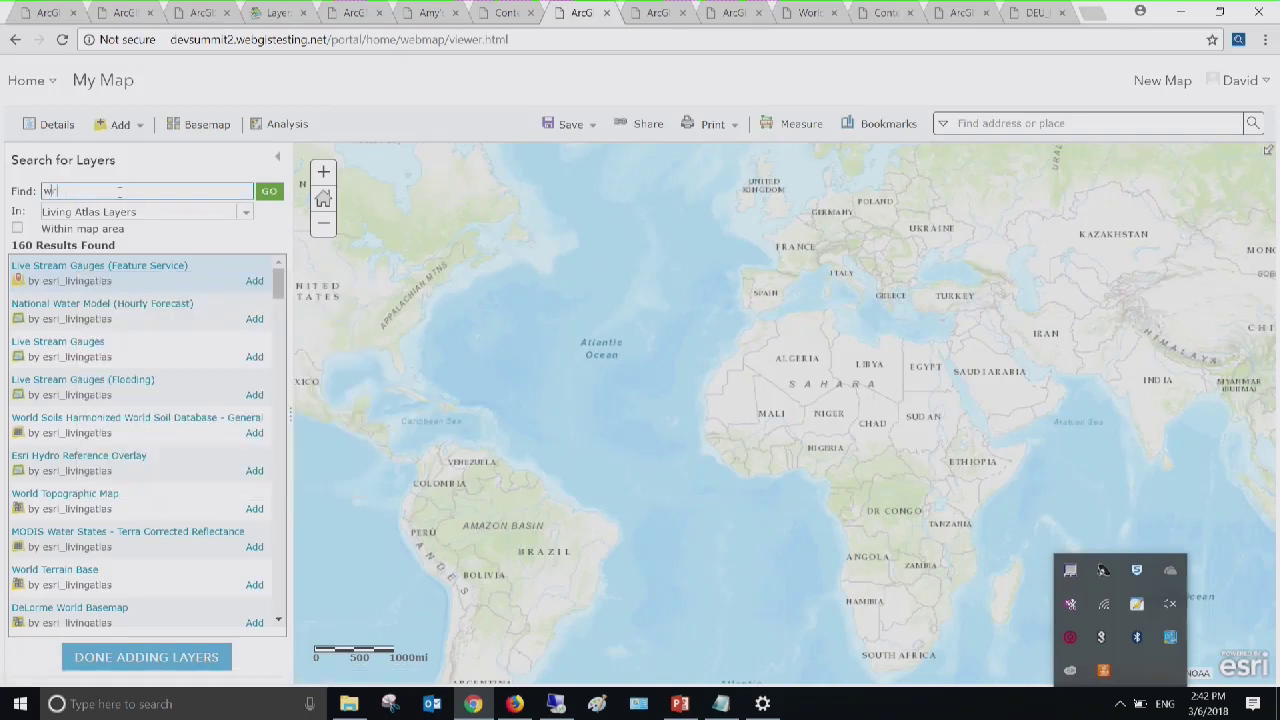
{"action": "key", "text": "Return"}
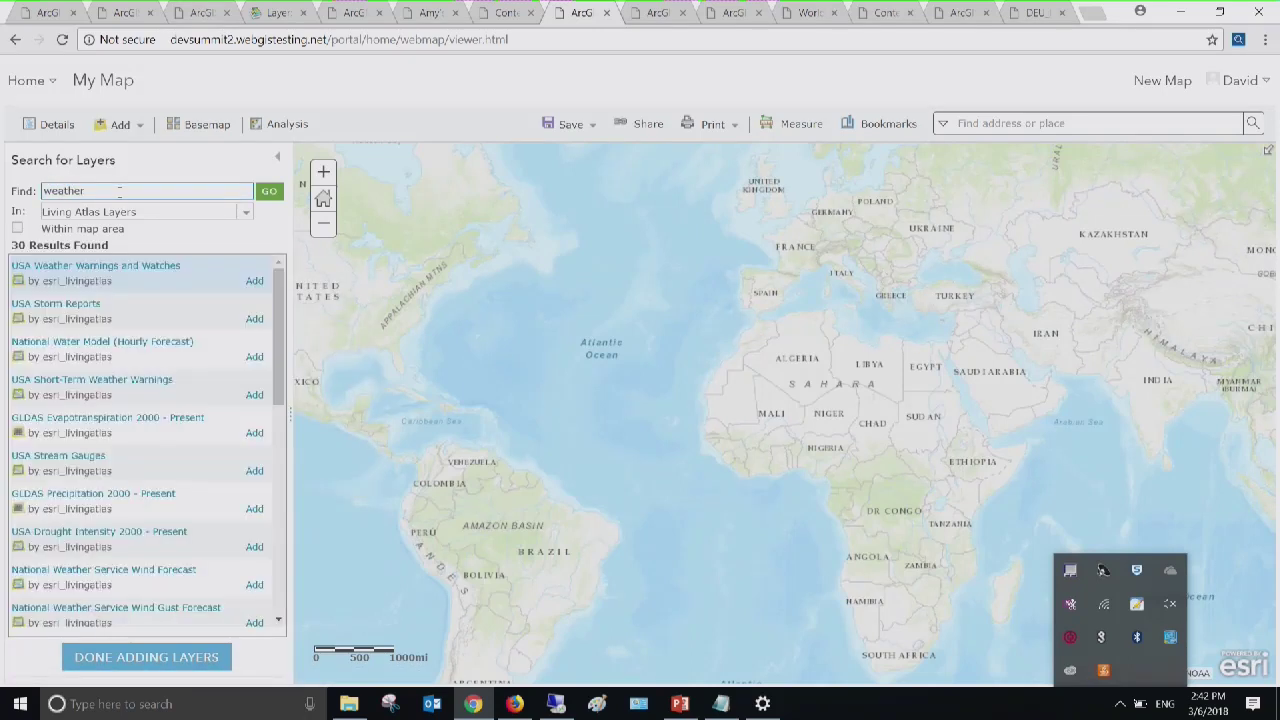
{"action": "left_click", "coordinate": [134, 268]}
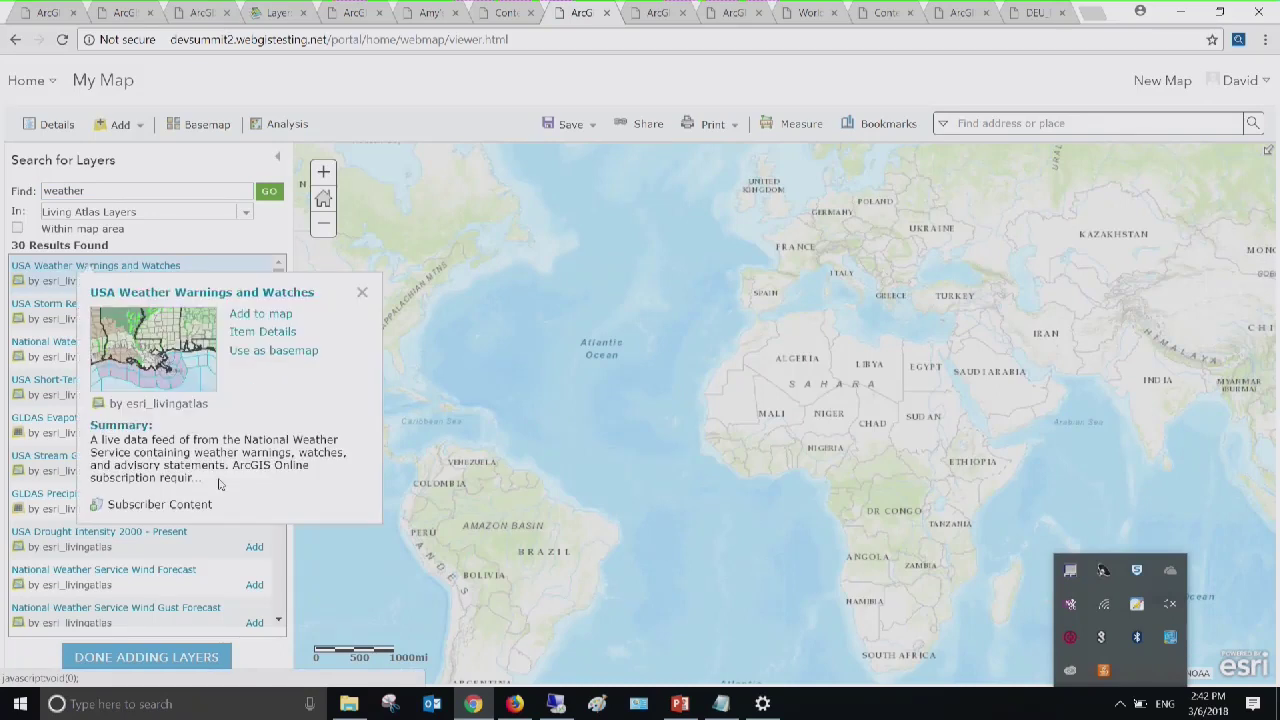
{"action": "left_click", "coordinate": [362, 292]}
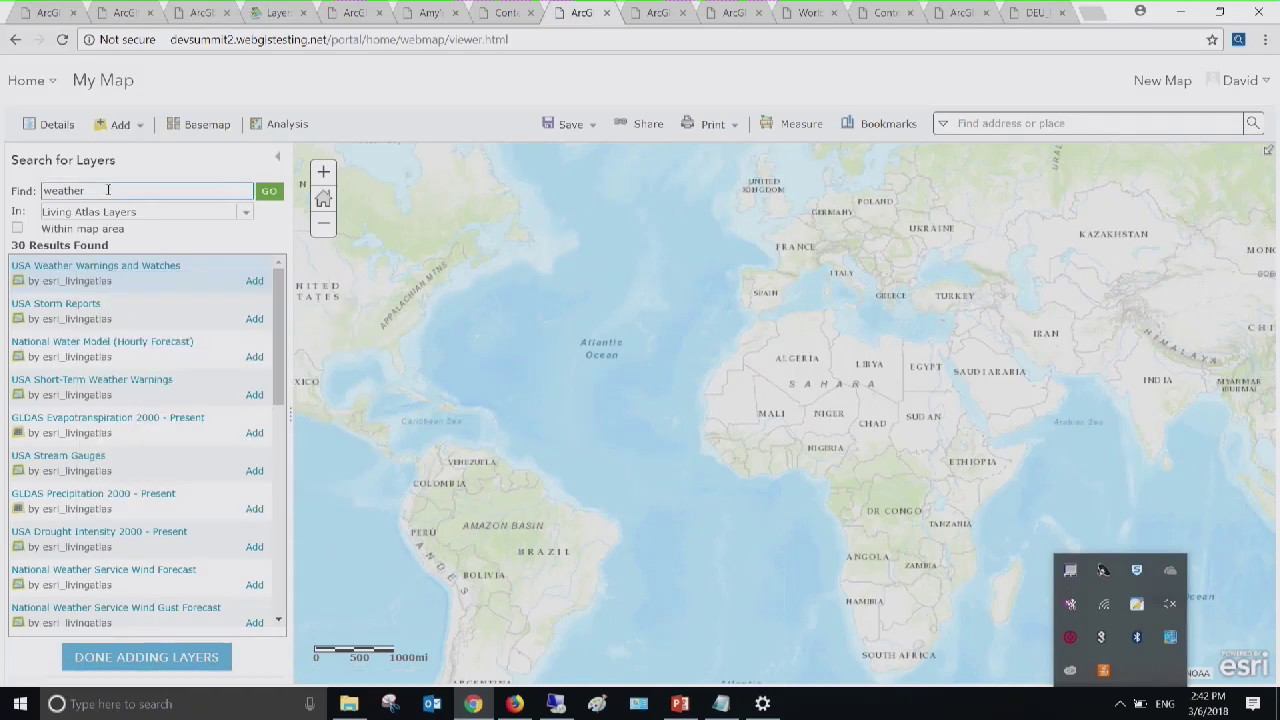
Search Living Atlas Layers for traffic
{"action": "left_click", "coordinate": [108, 190]}
{"action": "key", "text": "BackSpace"}
{"action": "key", "text": "BackSpace"}
{"action": "key", "text": "BackSpace"}
{"action": "key", "text": "BackSpace"}
{"action": "key", "text": "BackSpace"}
{"action": "key", "text": "BackSpace"}
{"action": "key", "text": "BackSpace"}
{"action": "type", "text": "traffic"}
{"action": "key", "text": "Return"}
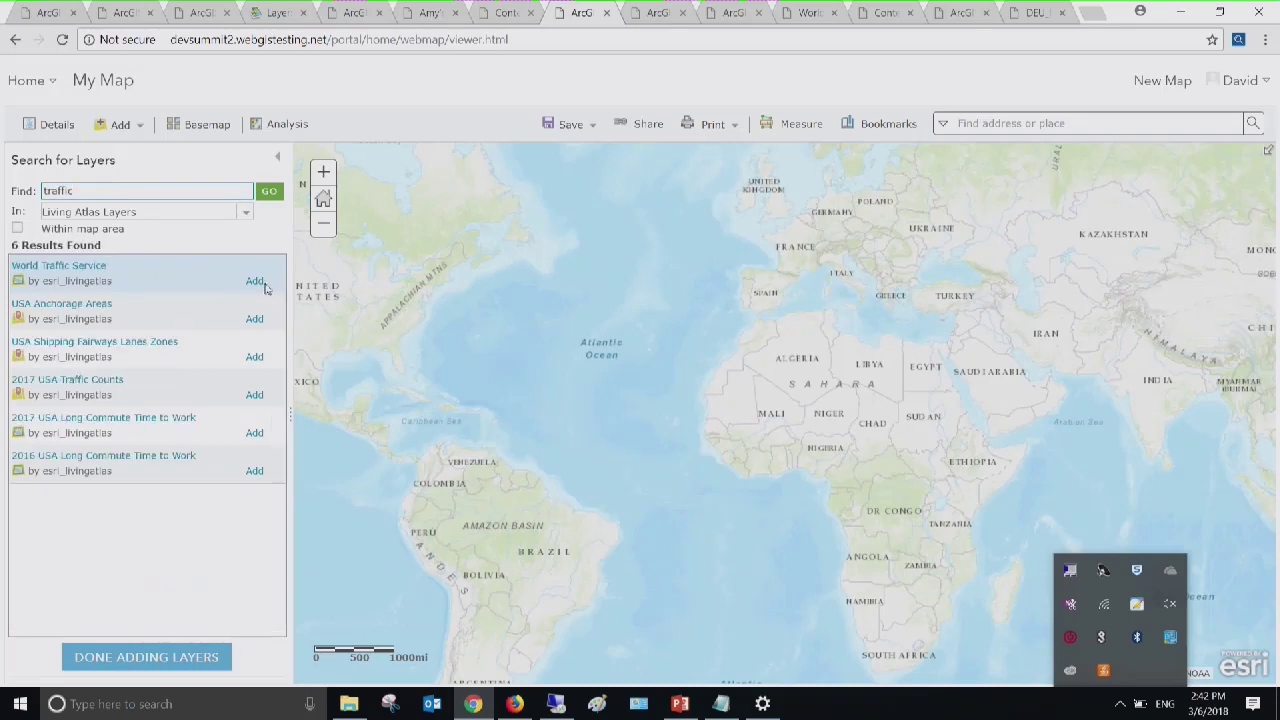
Add the World Traffic Service layer to the map and finish adding layers
{"action": "left_click", "coordinate": [254, 281]}
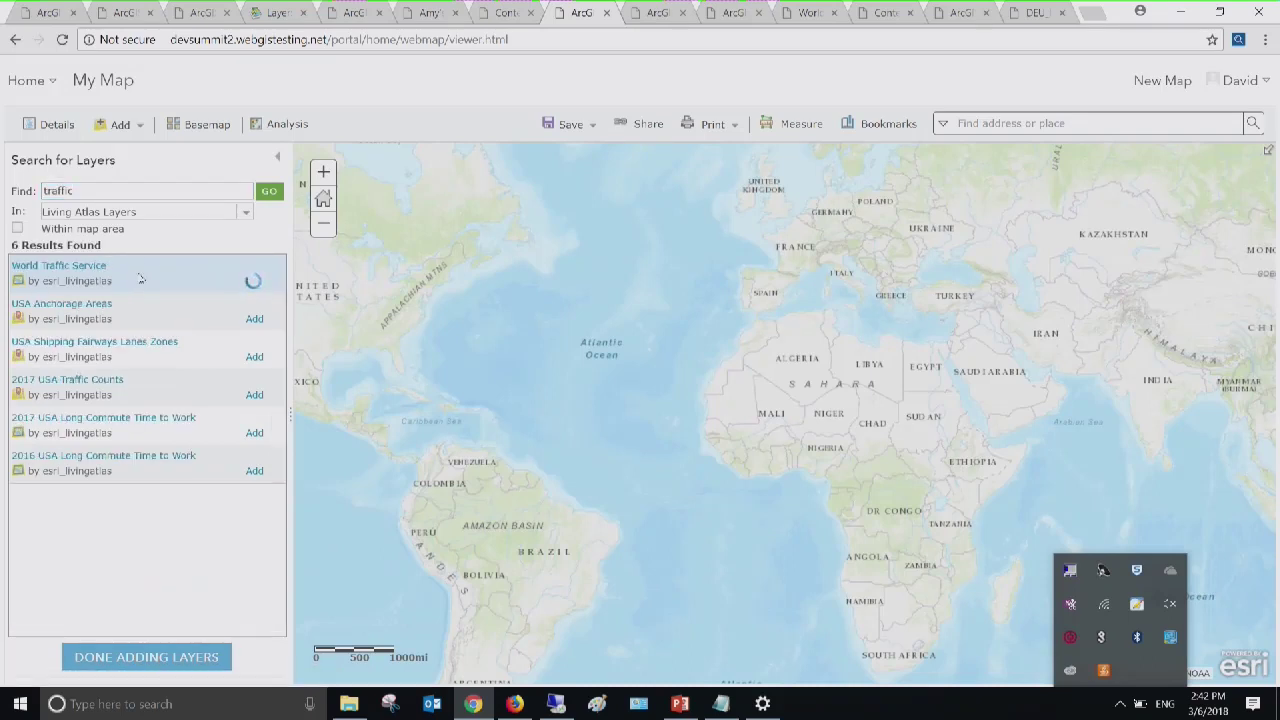
{"action": "left_click_drag", "start_coordinate": [446, 402], "coordinate": [757, 449]}
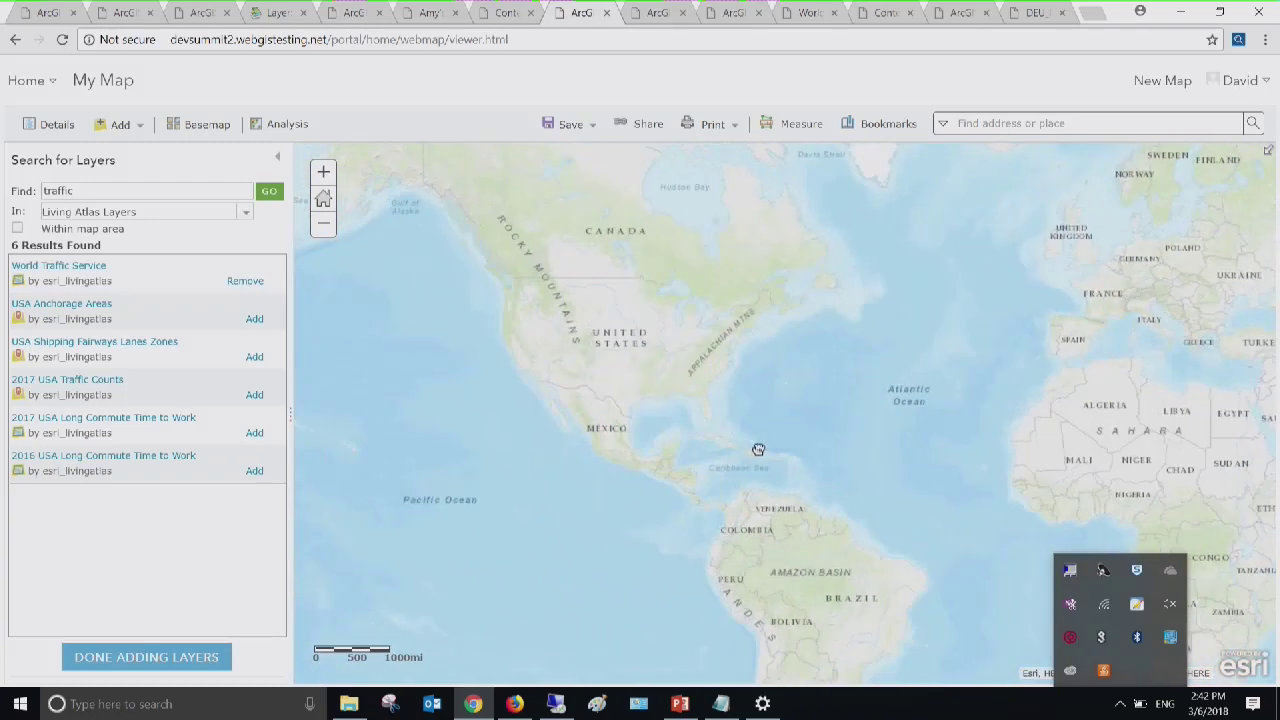
{"action": "left_click", "coordinate": [324, 173]}
{"action": "left_click_drag", "start_coordinate": [477, 410], "coordinate": [632, 455]}
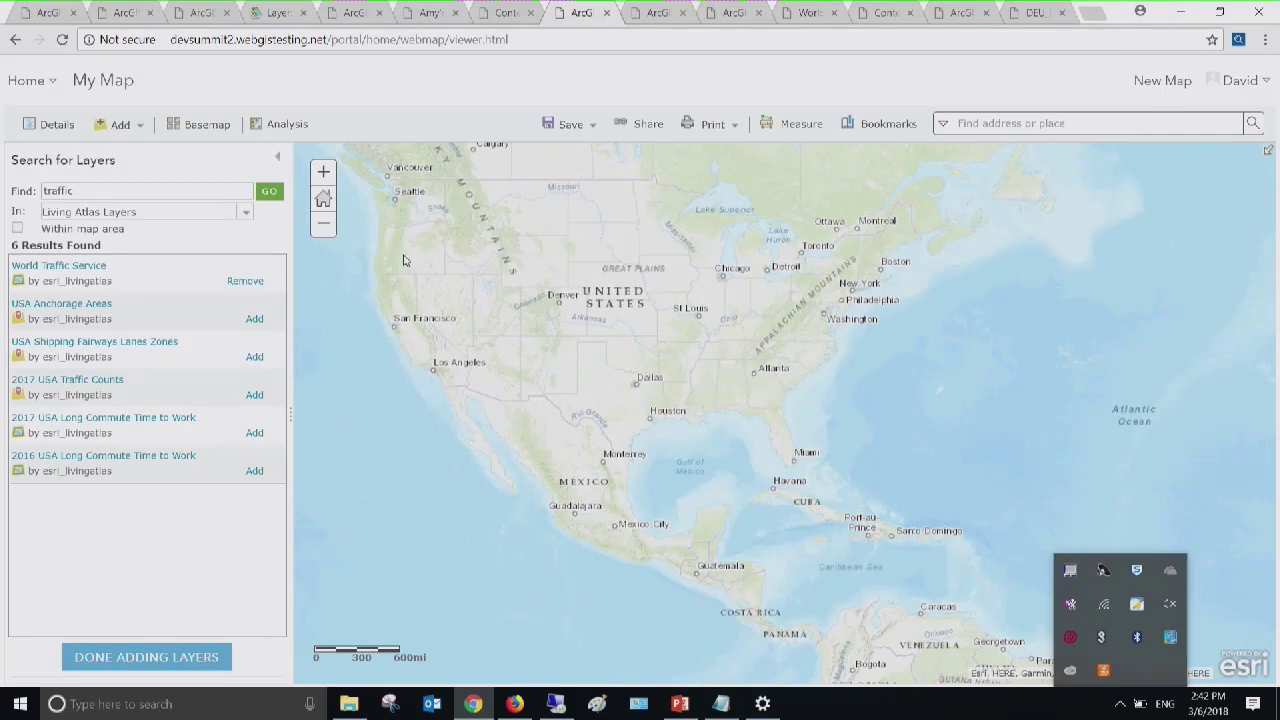
{"action": "left_click", "coordinate": [211, 657]}
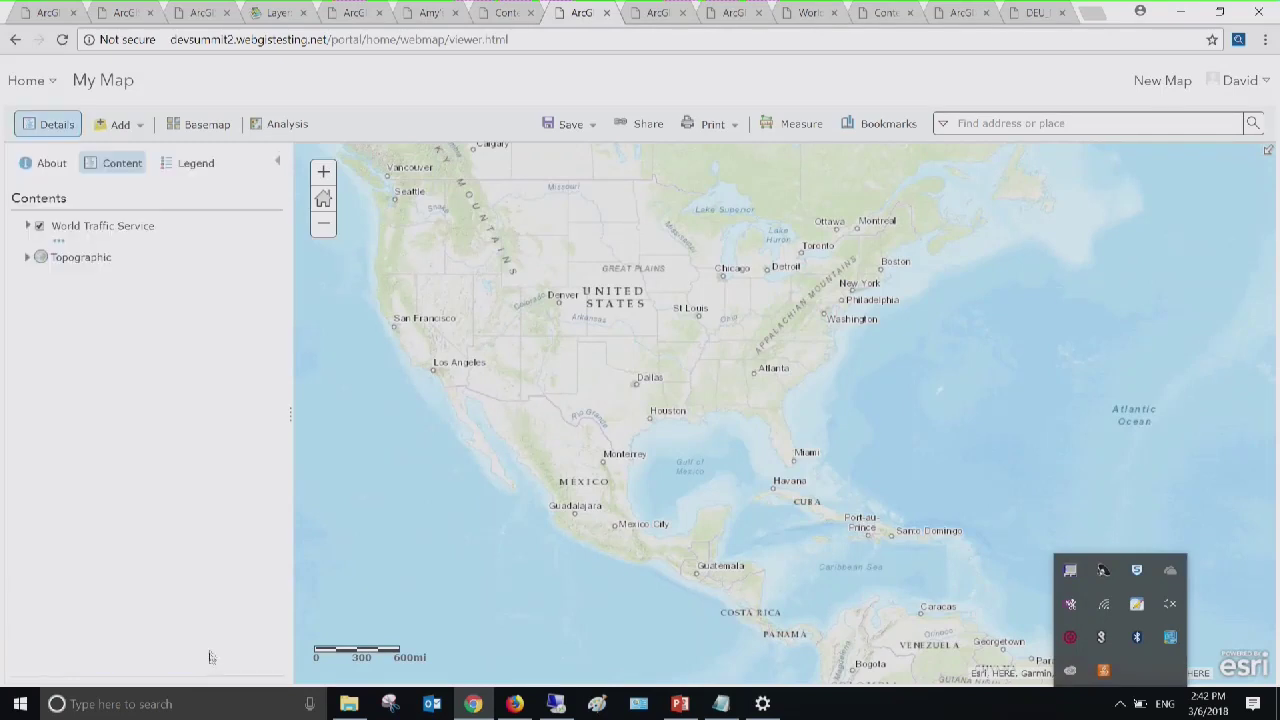
Search Living Atlas Layers for income, look over the matching layers, and leave the search without adding any
{"action": "left_click", "coordinate": [110, 132]}
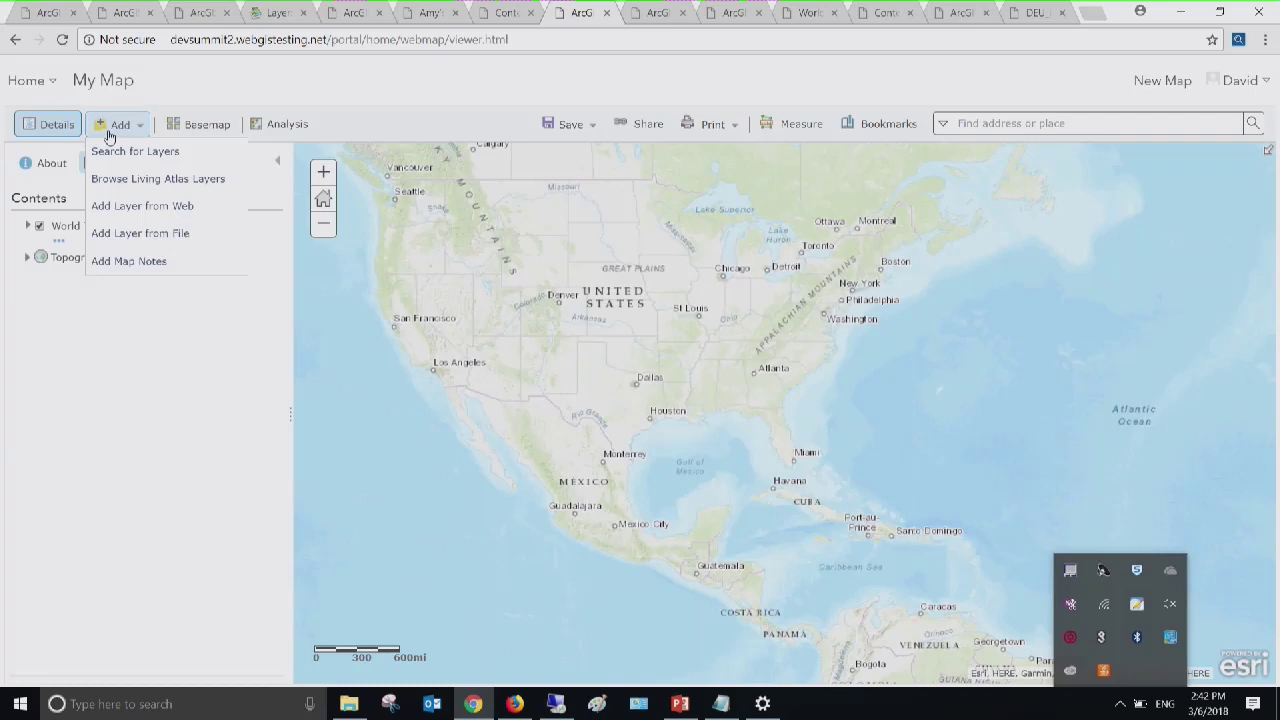
{"action": "left_click", "coordinate": [112, 151]}
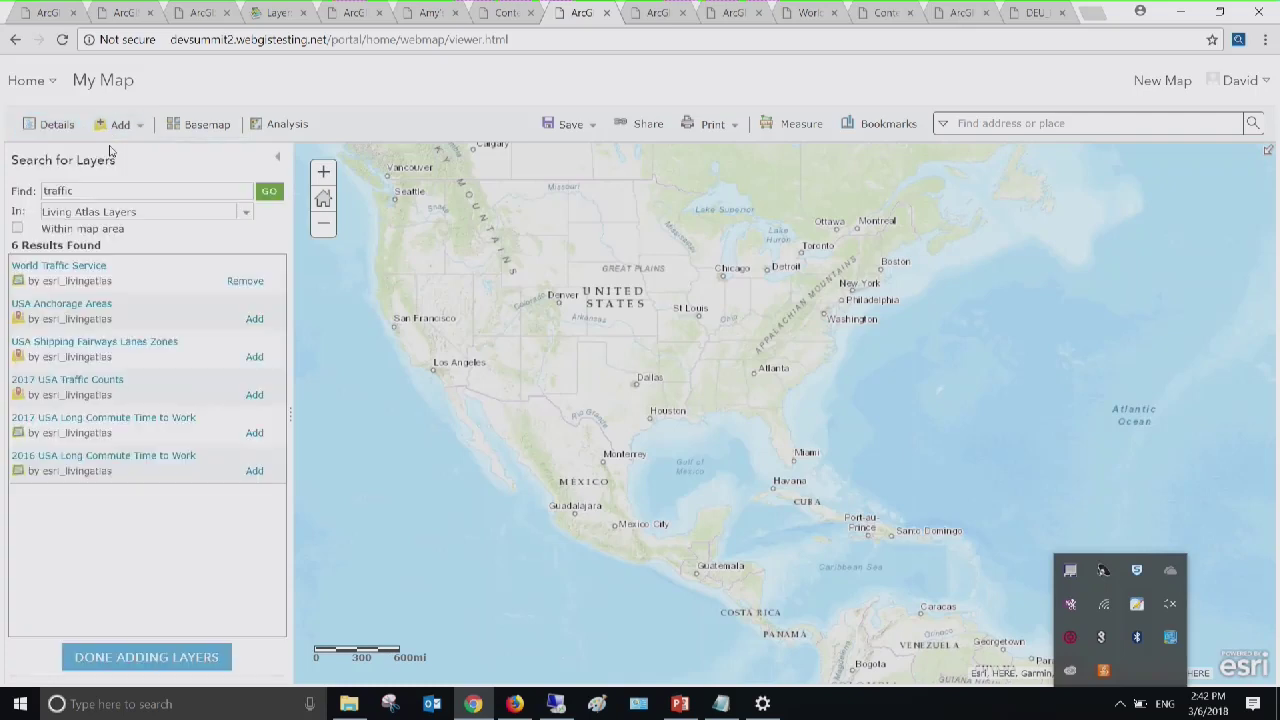
{"action": "left_click", "coordinate": [145, 191]}
{"action": "key", "text": "BackSpace"}
{"action": "key", "text": "BackSpace"}
{"action": "key", "text": "BackSpace"}
{"action": "key", "text": "BackSpace"}
{"action": "type", "text": "income"}
{"action": "key", "text": "Return"}
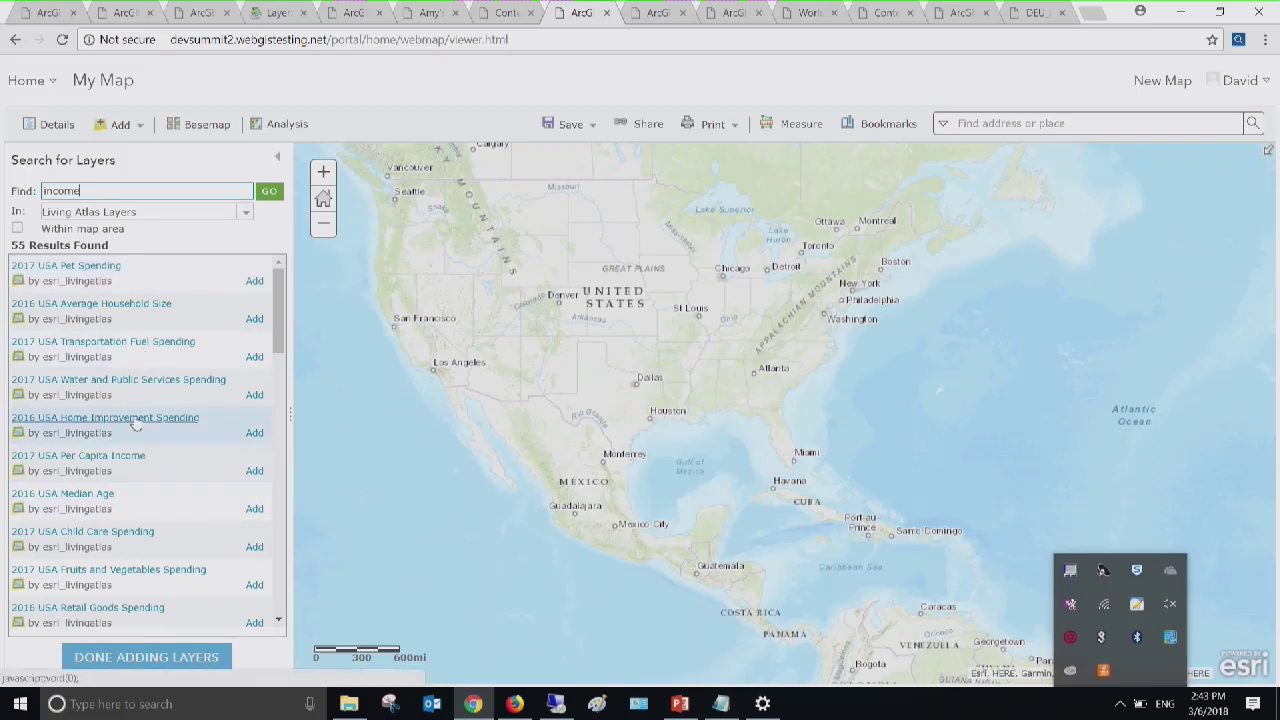
{"action": "left_click", "coordinate": [200, 657]}
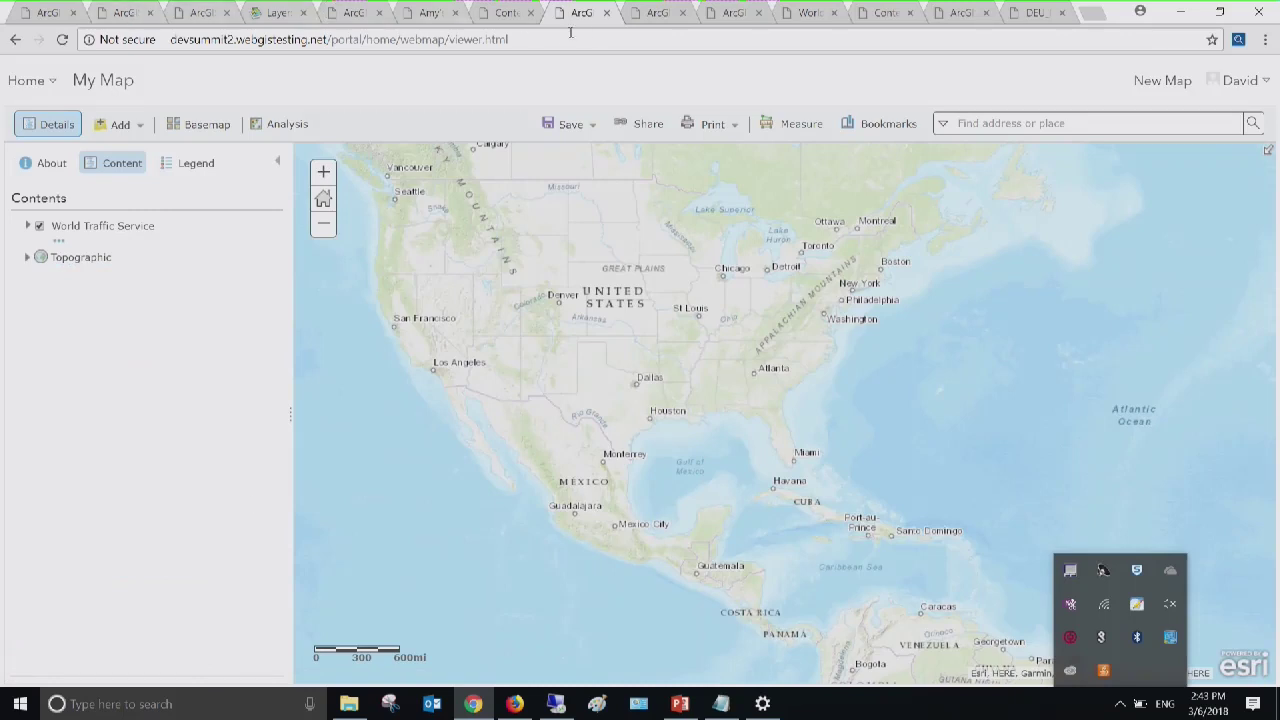
Switch to the empty map in the next browser tab and list the My Content layers without limiting the search to the map area
{"action": "left_click", "coordinate": [660, 16]}
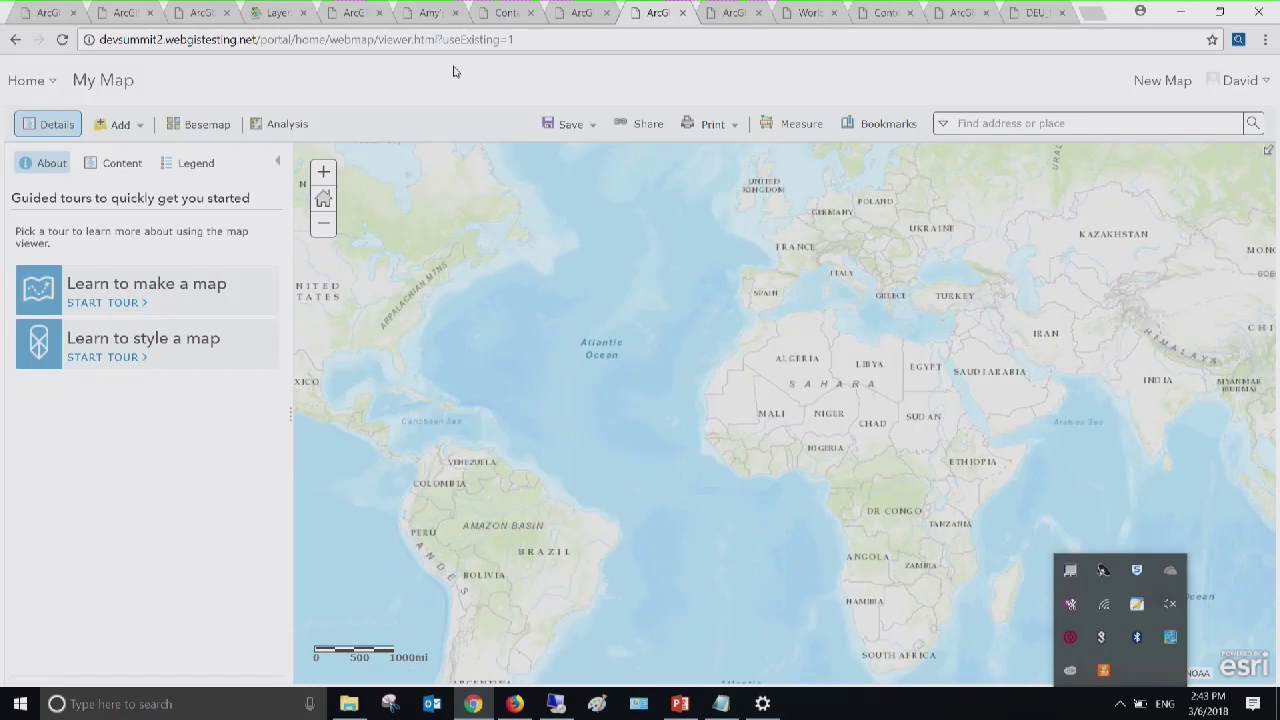
{"action": "left_click", "coordinate": [116, 127]}
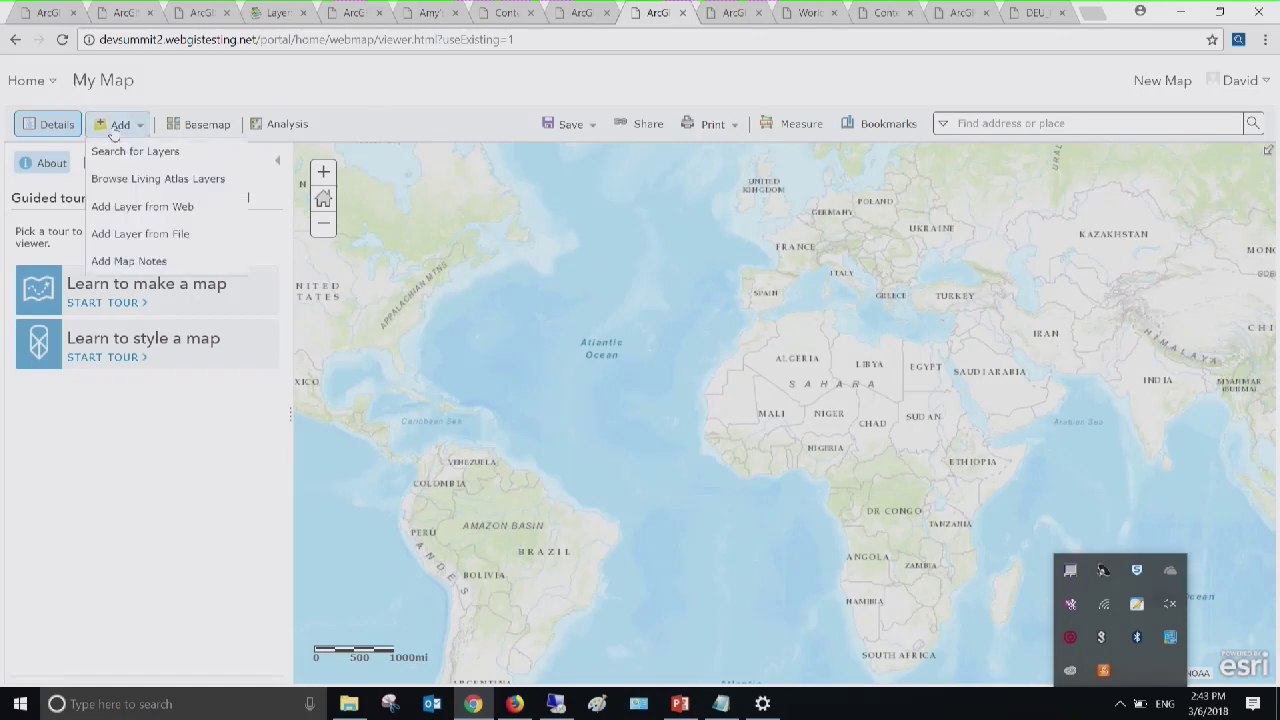
{"action": "left_click", "coordinate": [120, 155]}
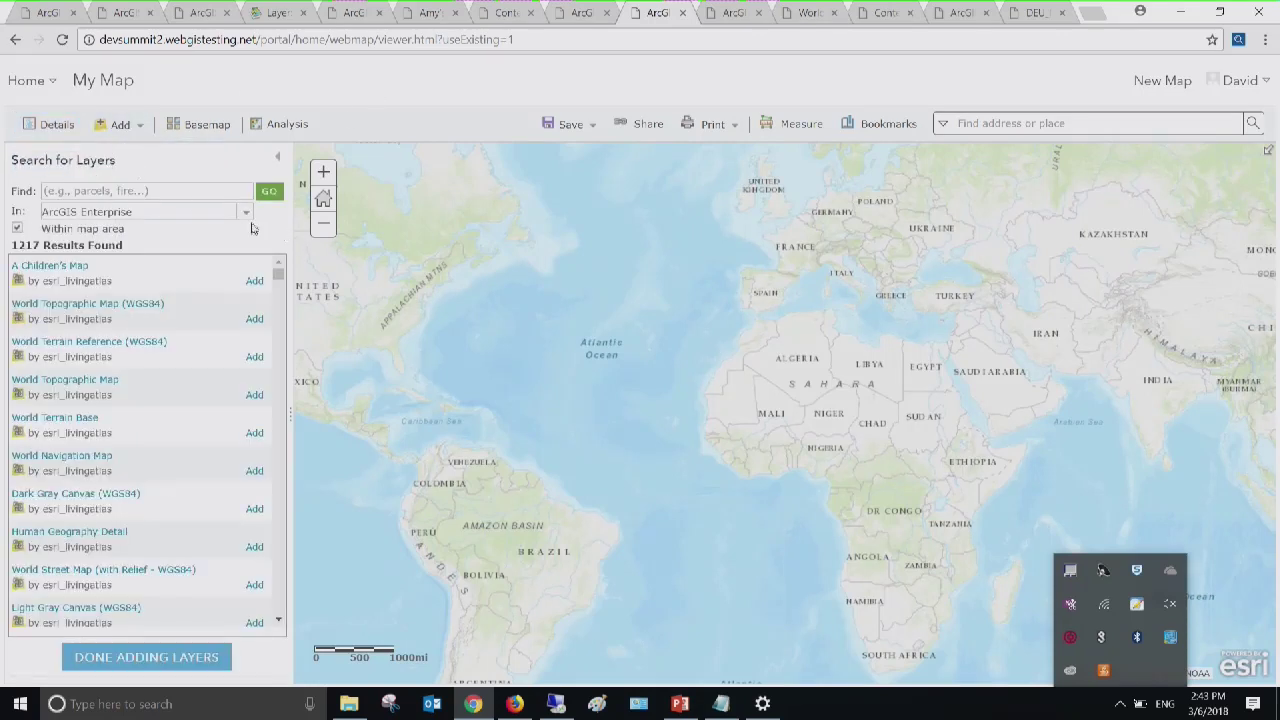
{"action": "left_click", "coordinate": [17, 228]}
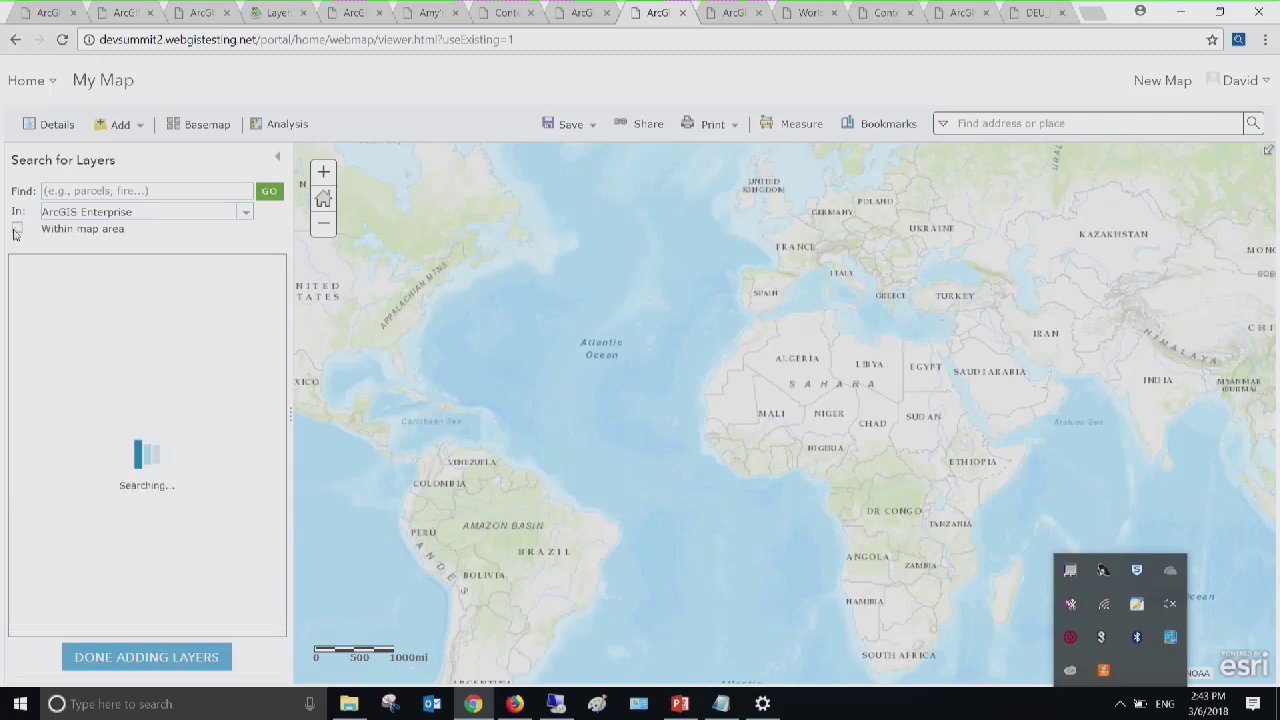
{"action": "left_click", "coordinate": [249, 215]}
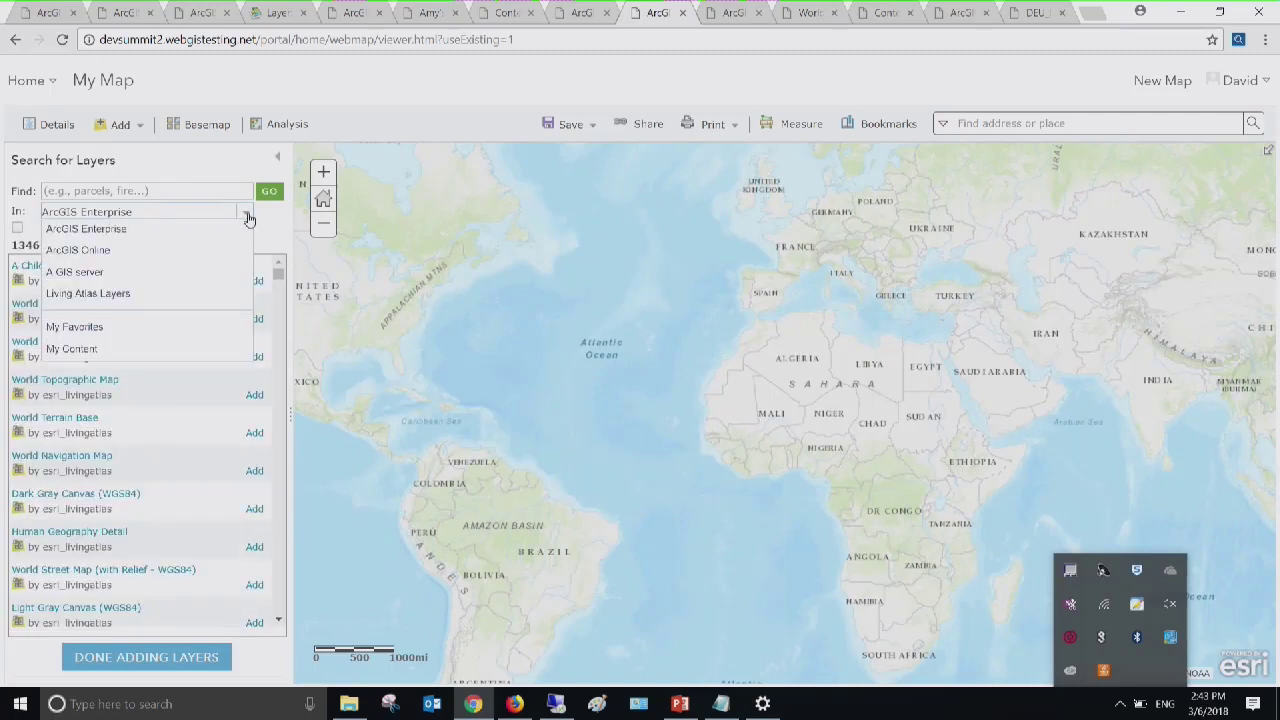
{"action": "left_click", "coordinate": [150, 350]}
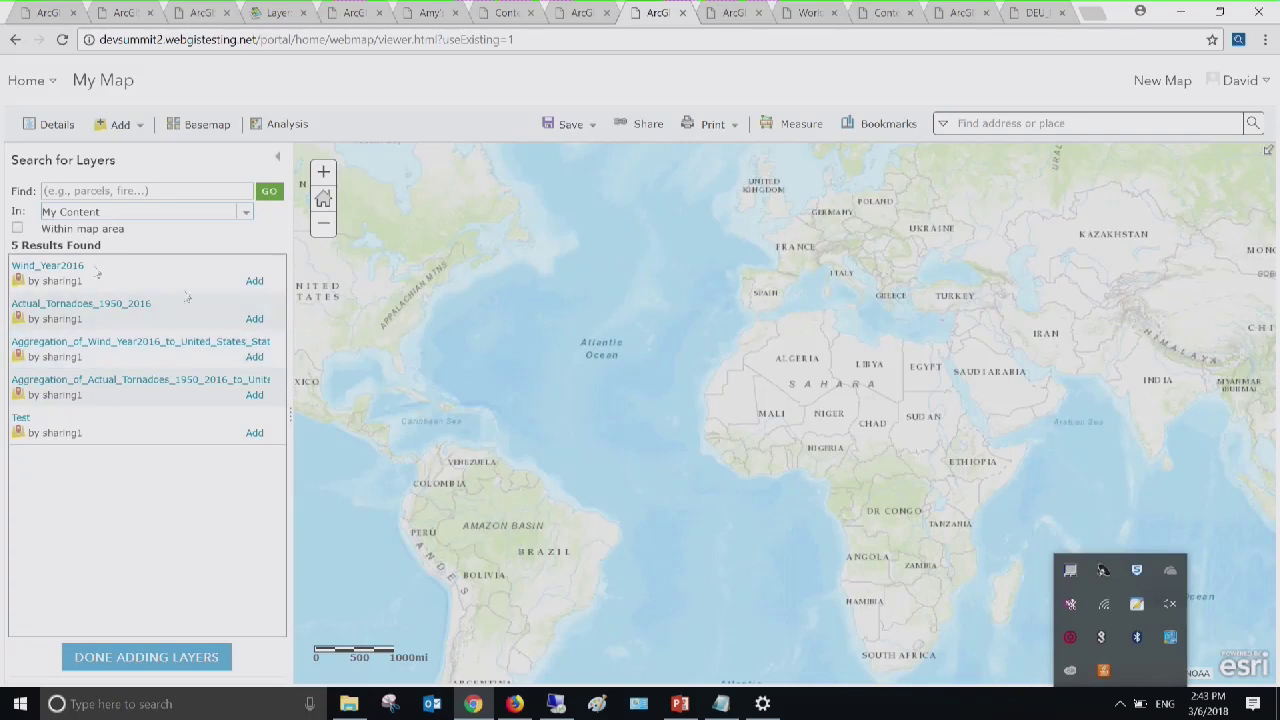
Add the Wind_Year2016 layer to the map, finish adding layers, and show its points across the United States
{"action": "left_click", "coordinate": [257, 283]}
{"action": "left_click", "coordinate": [146, 657]}
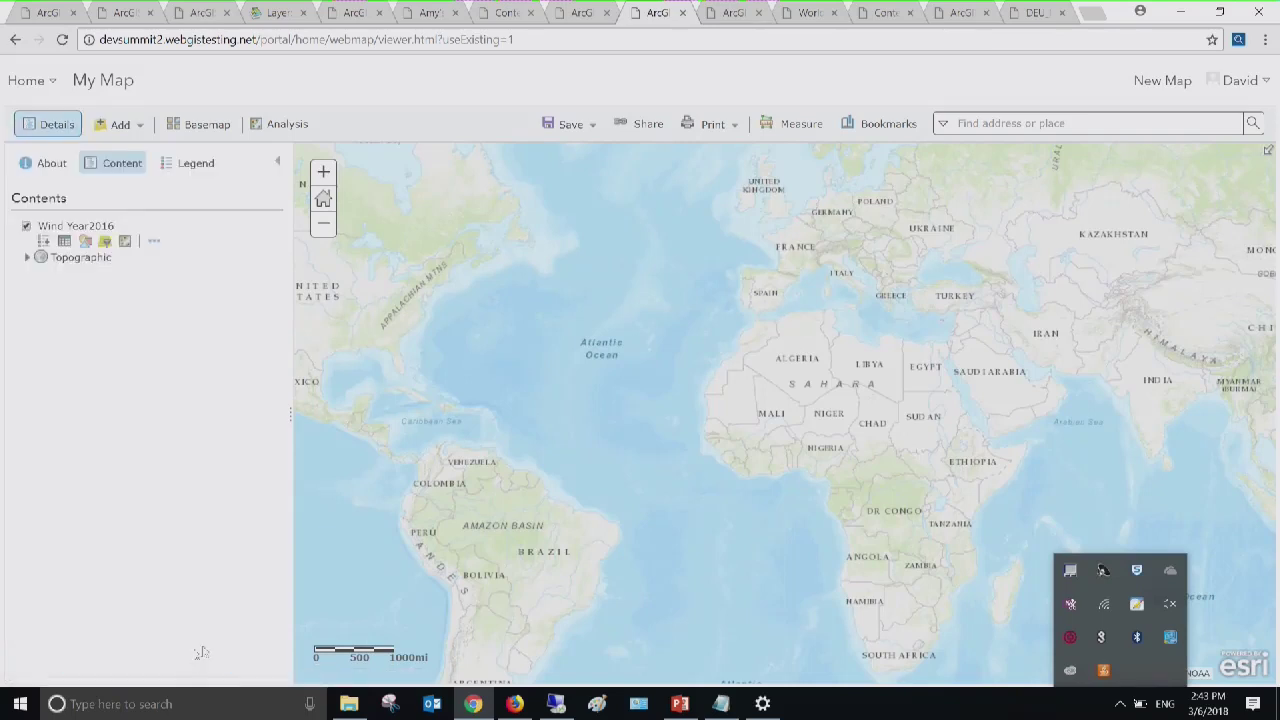
{"action": "left_click", "coordinate": [326, 198]}
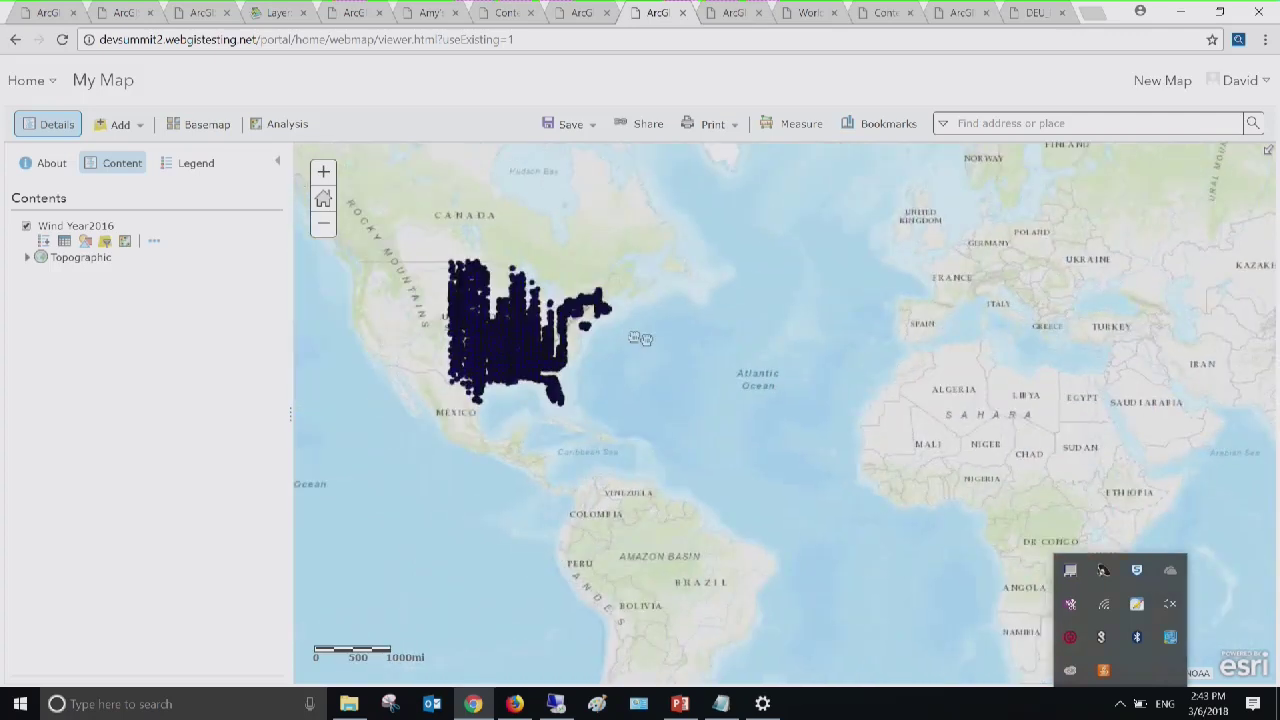
{"action": "left_click", "coordinate": [323, 172]}
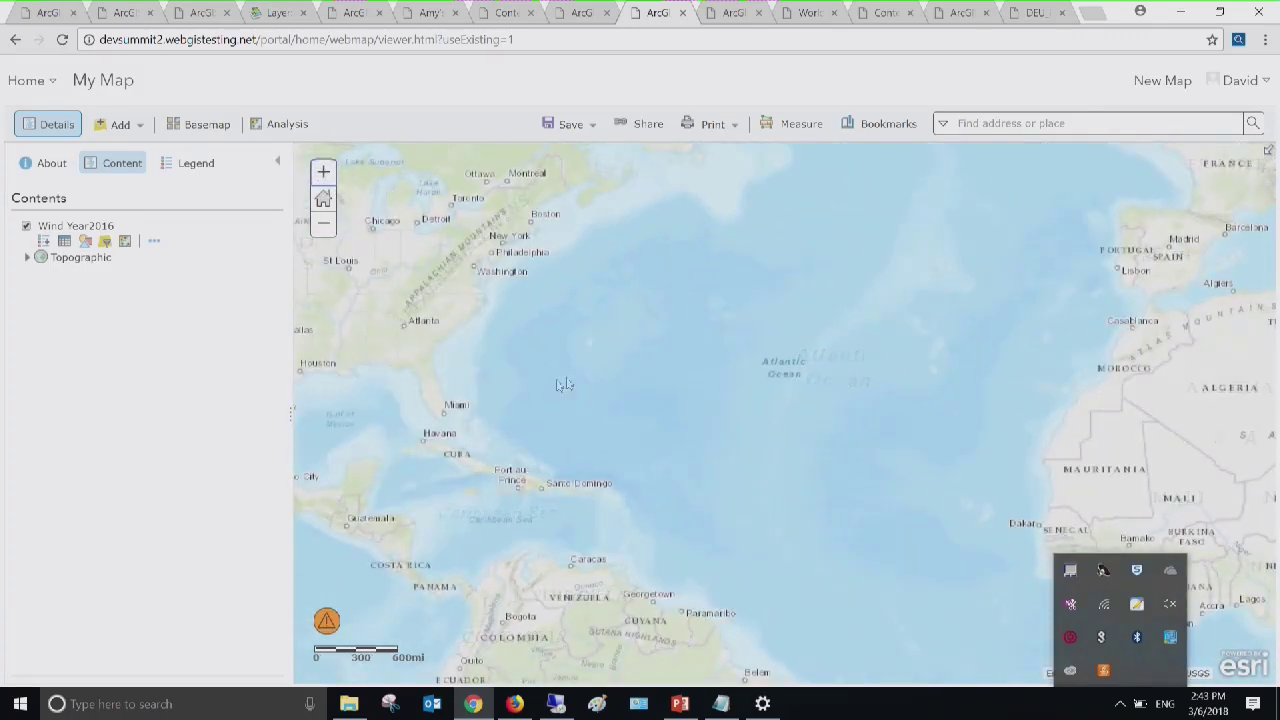
{"action": "left_click_drag", "start_coordinate": [821, 419], "coordinate": [893, 442]}
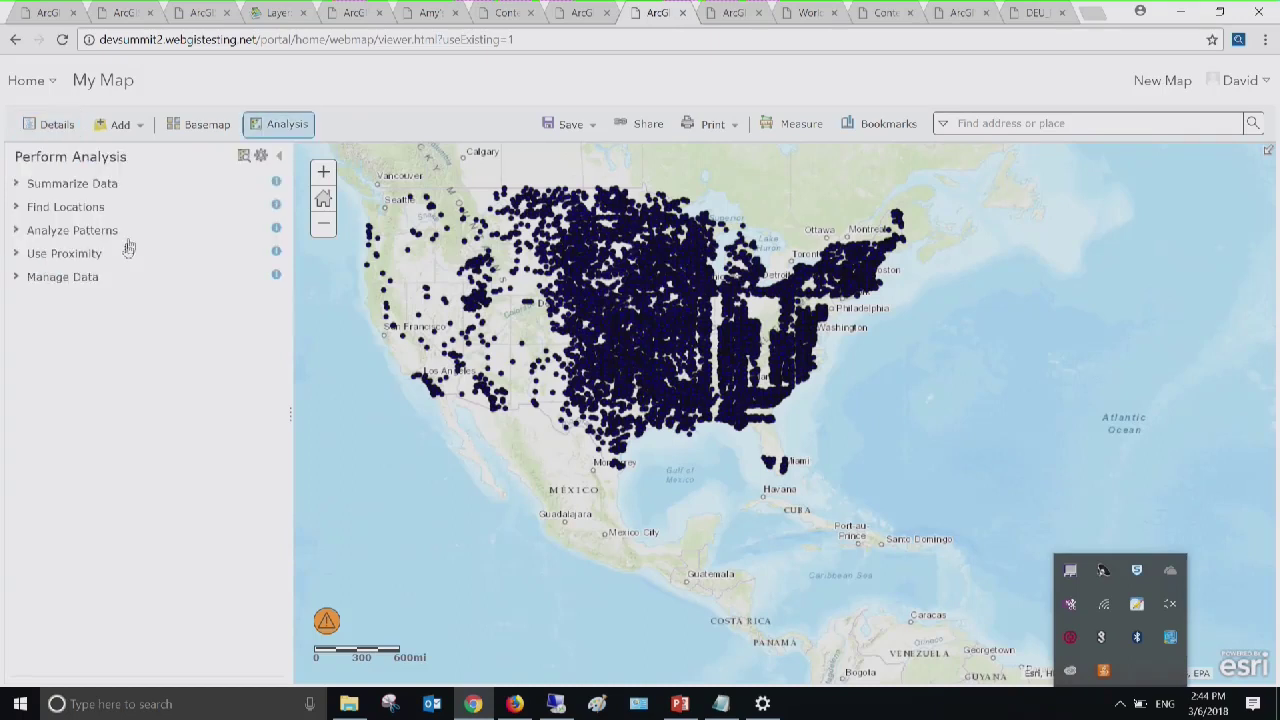
Start an Aggregate Points analysis of Wind_Year2016 and browse the Boundaries and Hexbins categories of Living Atlas analysis layers for the aggregation areas
{"action": "left_click", "coordinate": [119, 183]}
{"action": "left_click", "coordinate": [133, 224]}
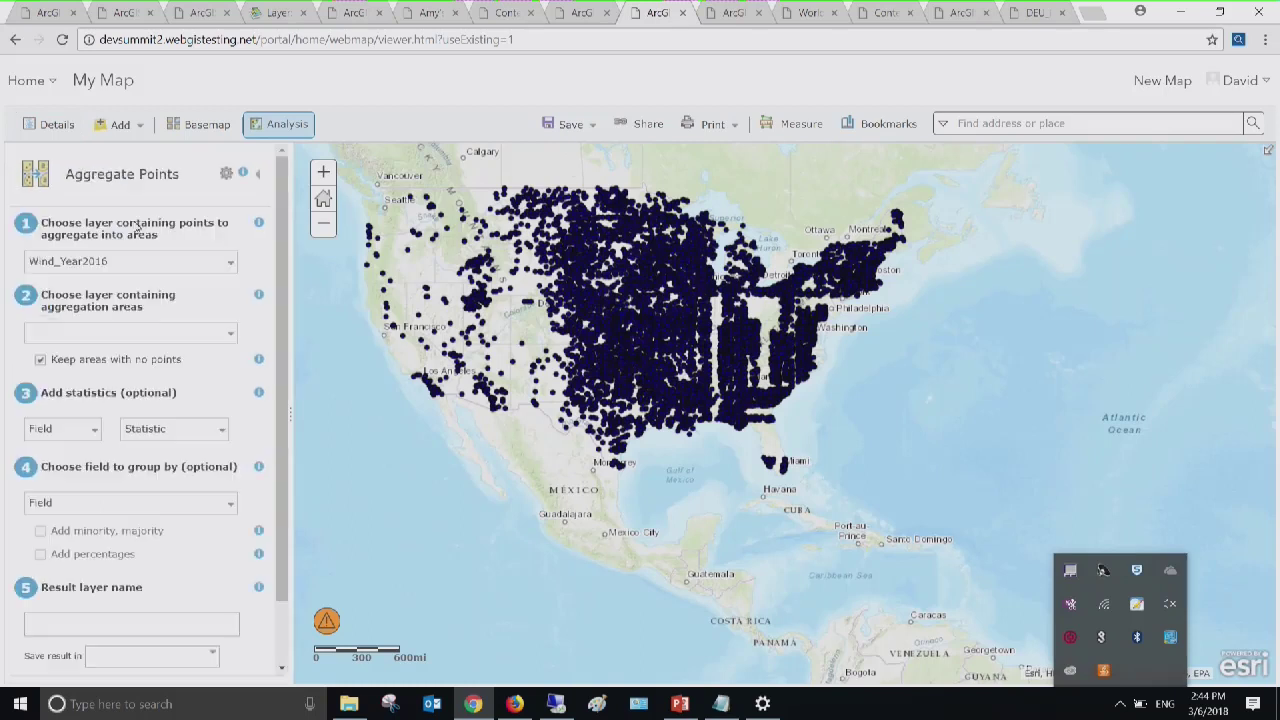
{"action": "left_click", "coordinate": [100, 331]}
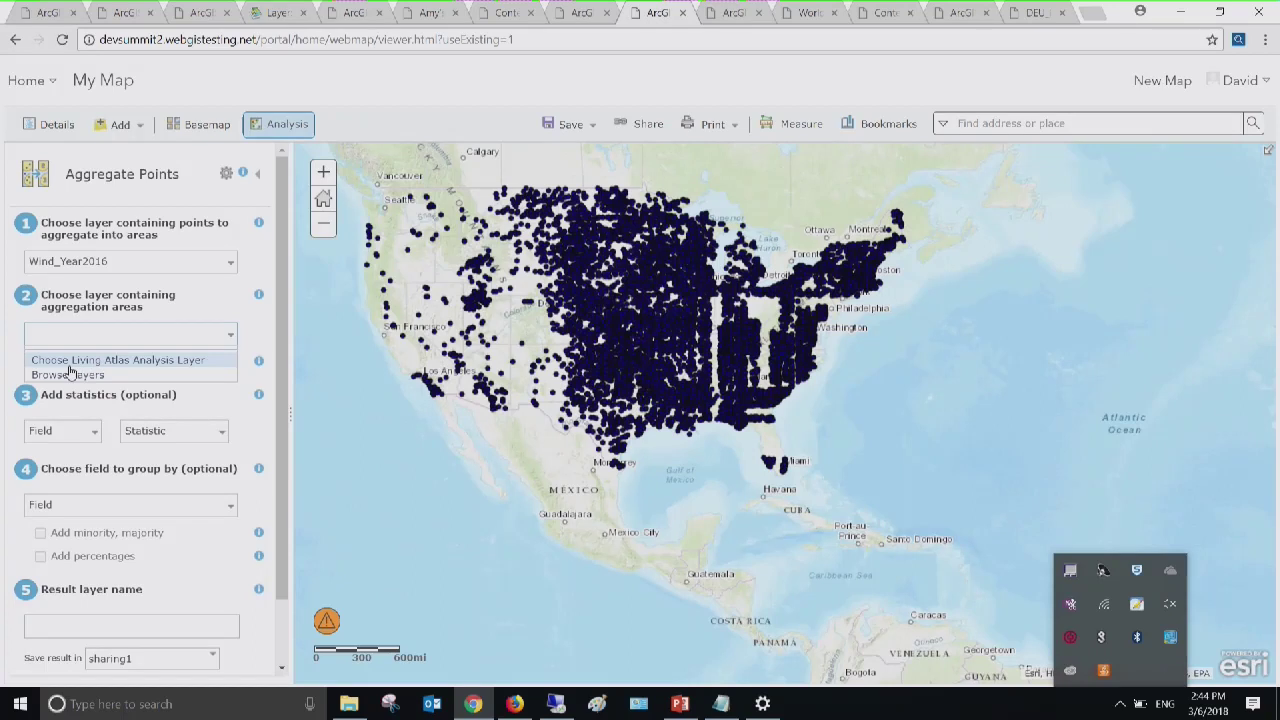
{"action": "left_click", "coordinate": [139, 361]}
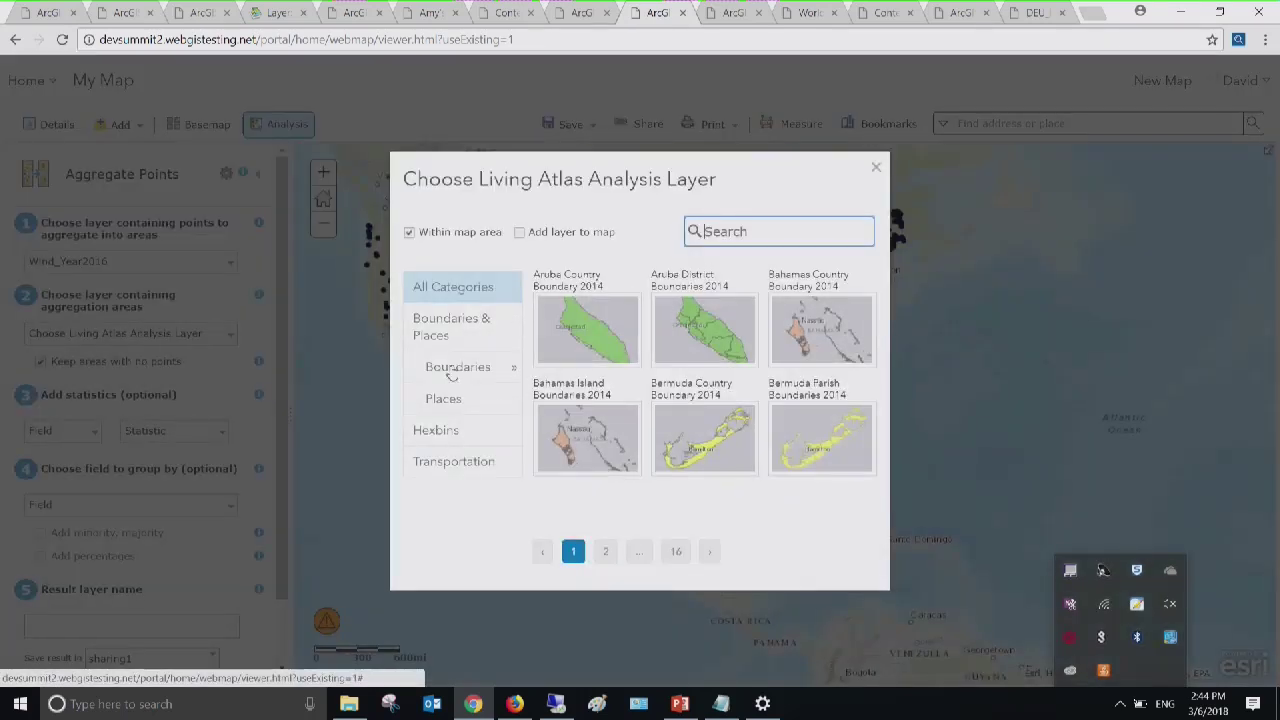
{"action": "left_click", "coordinate": [451, 369]}
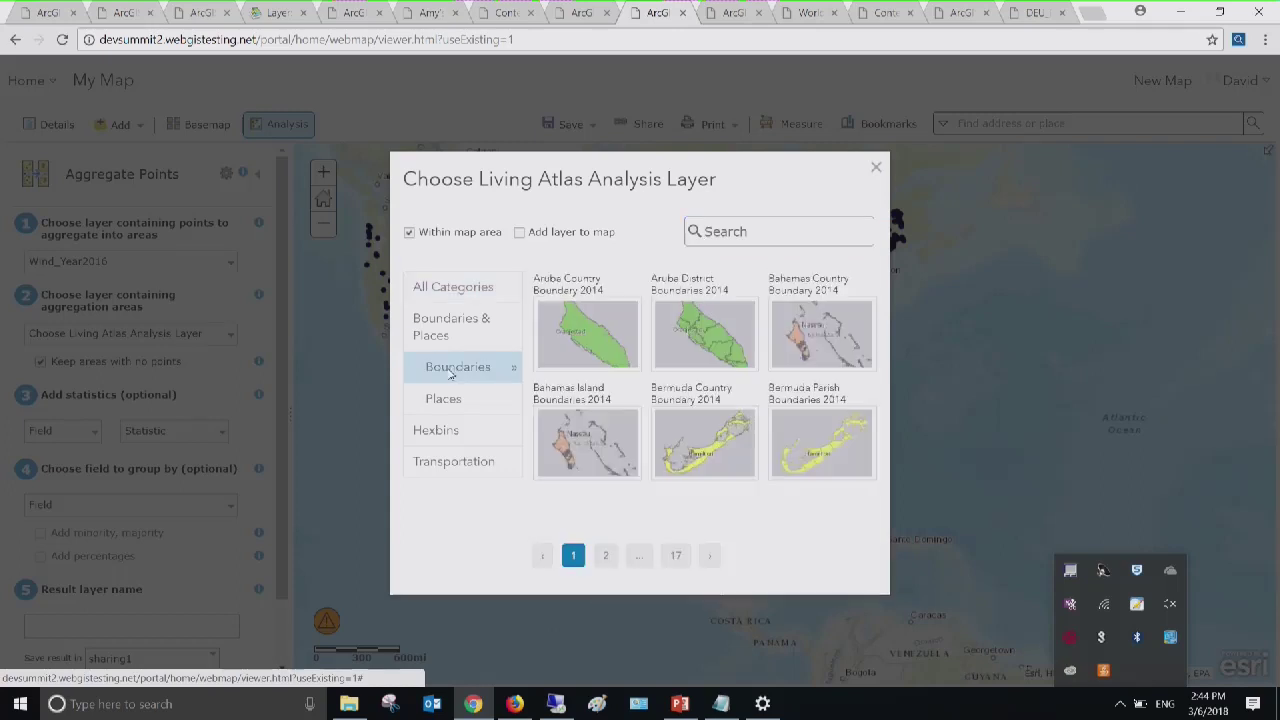
{"action": "left_click", "coordinate": [456, 430]}
Search all Living Atlas analysis categories for "United States state" and choose United States State Boundaries 2016 as the aggregation areas
{"action": "left_click", "coordinate": [758, 231]}
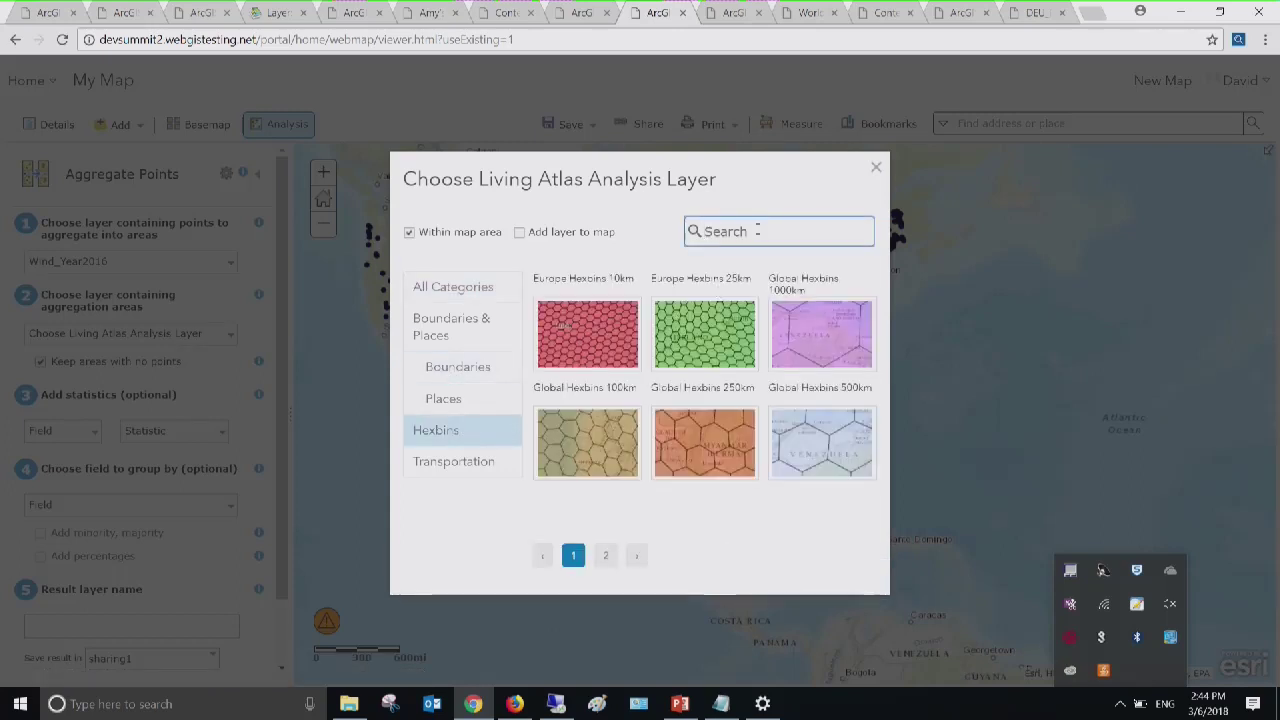
{"action": "type", "text": "United States"}
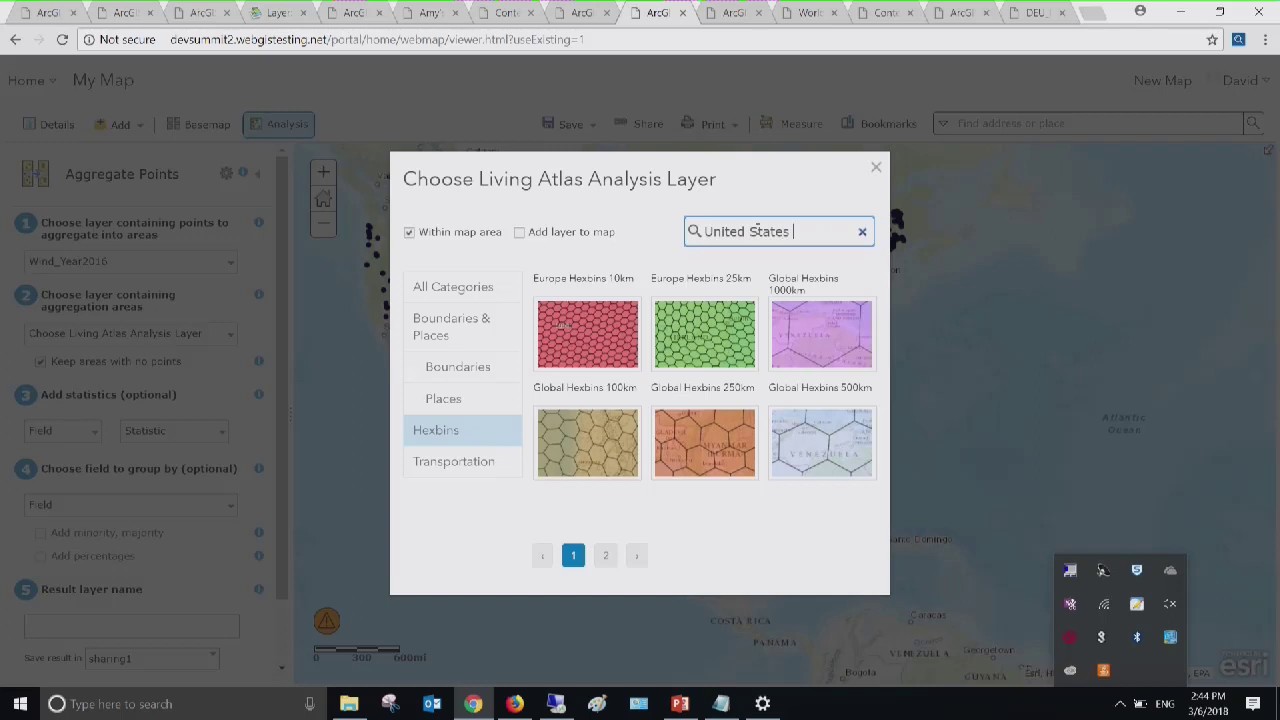
{"action": "type", "text": " state"}
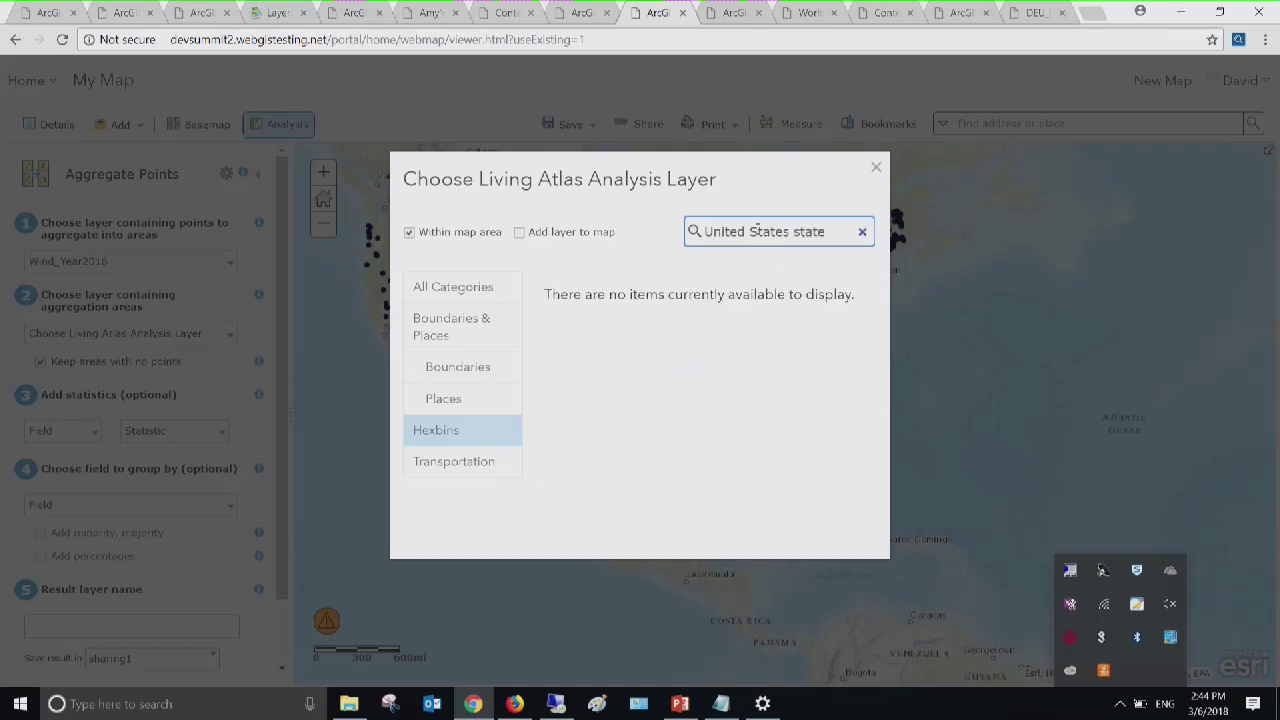
{"action": "left_click", "coordinate": [493, 296]}
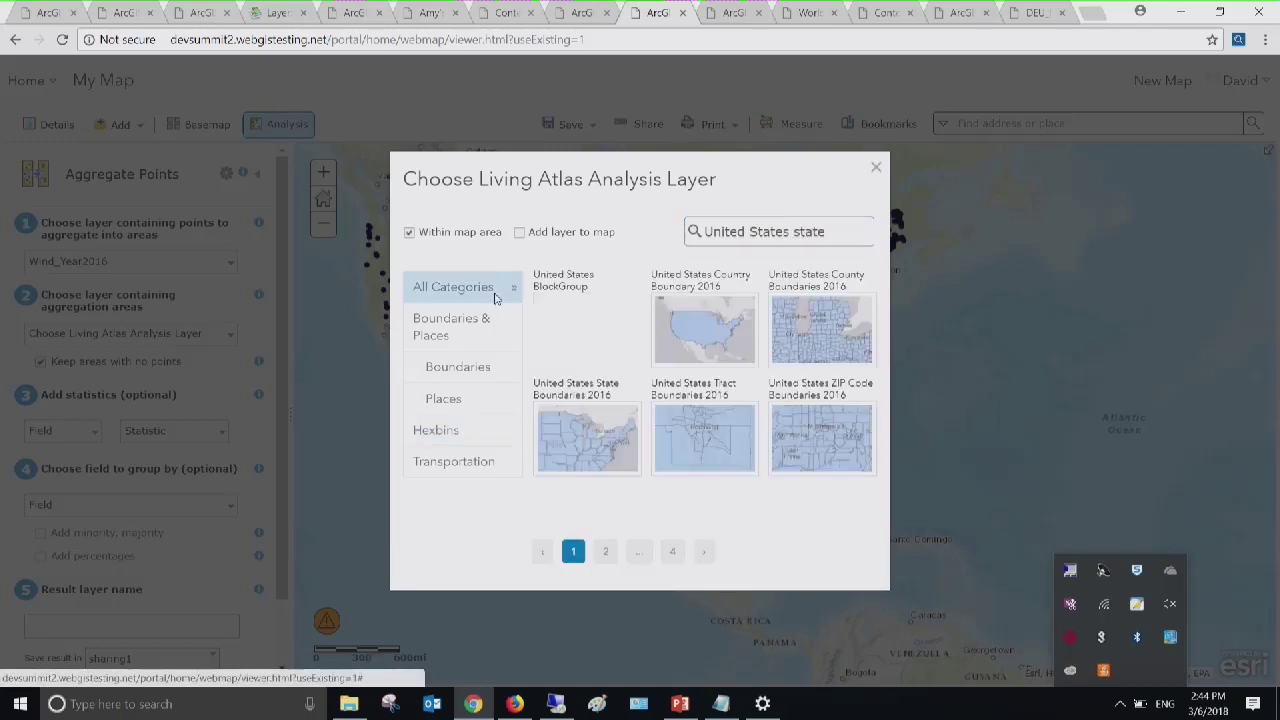
{"action": "left_click", "coordinate": [588, 435]}
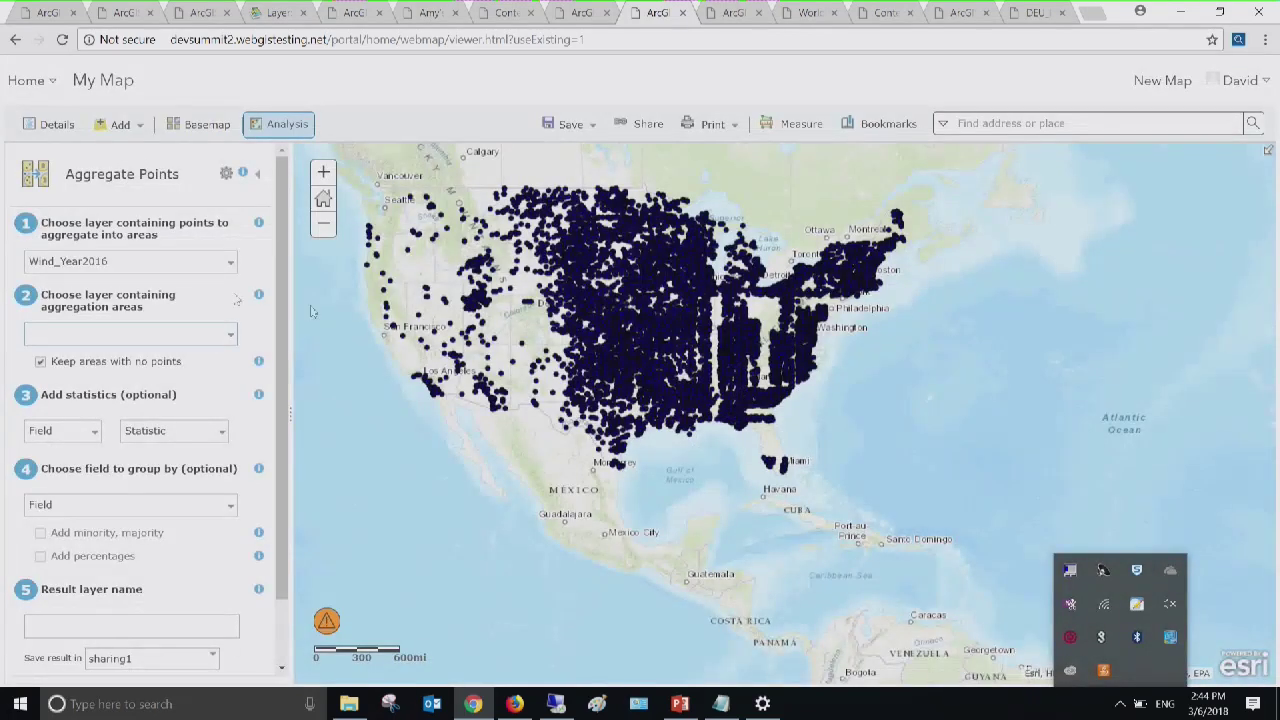
Add a Sum statistic for the loss field to the aggregation
{"action": "left_click", "coordinate": [86, 435]}
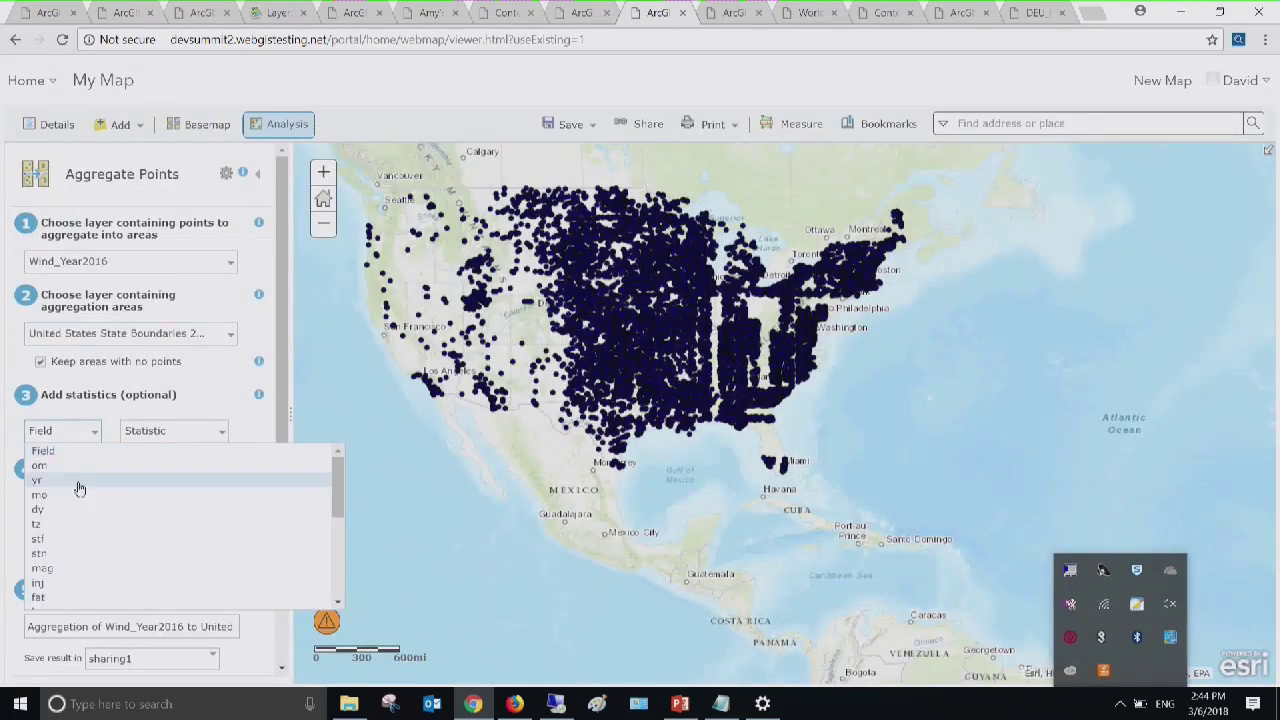
{"action": "scroll", "coordinate": [72, 528], "scroll_direction": "down", "scroll_amount": 1}
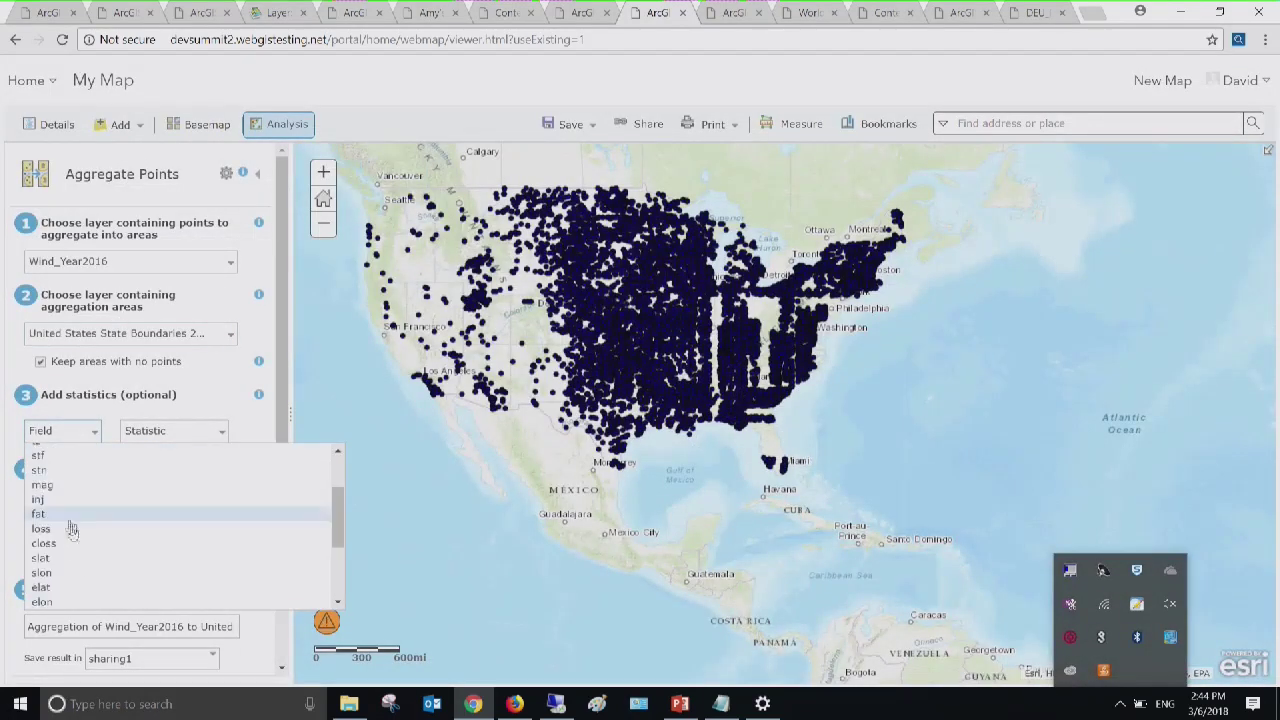
{"action": "left_click", "coordinate": [72, 528]}
{"action": "left_click", "coordinate": [183, 430]}
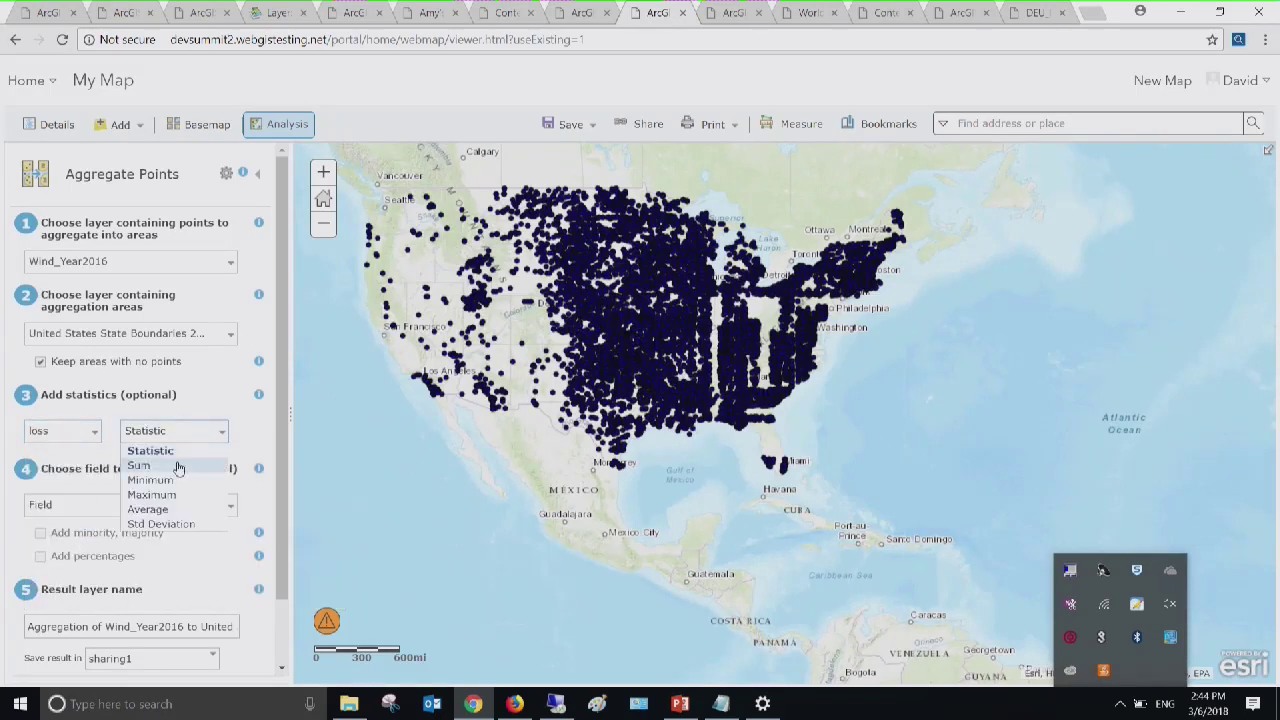
{"action": "left_click", "coordinate": [178, 466]}
Group the aggregation by the mo field and include minority and majority
{"action": "scroll", "coordinate": [140, 445], "scroll_direction": "down", "scroll_amount": 1}
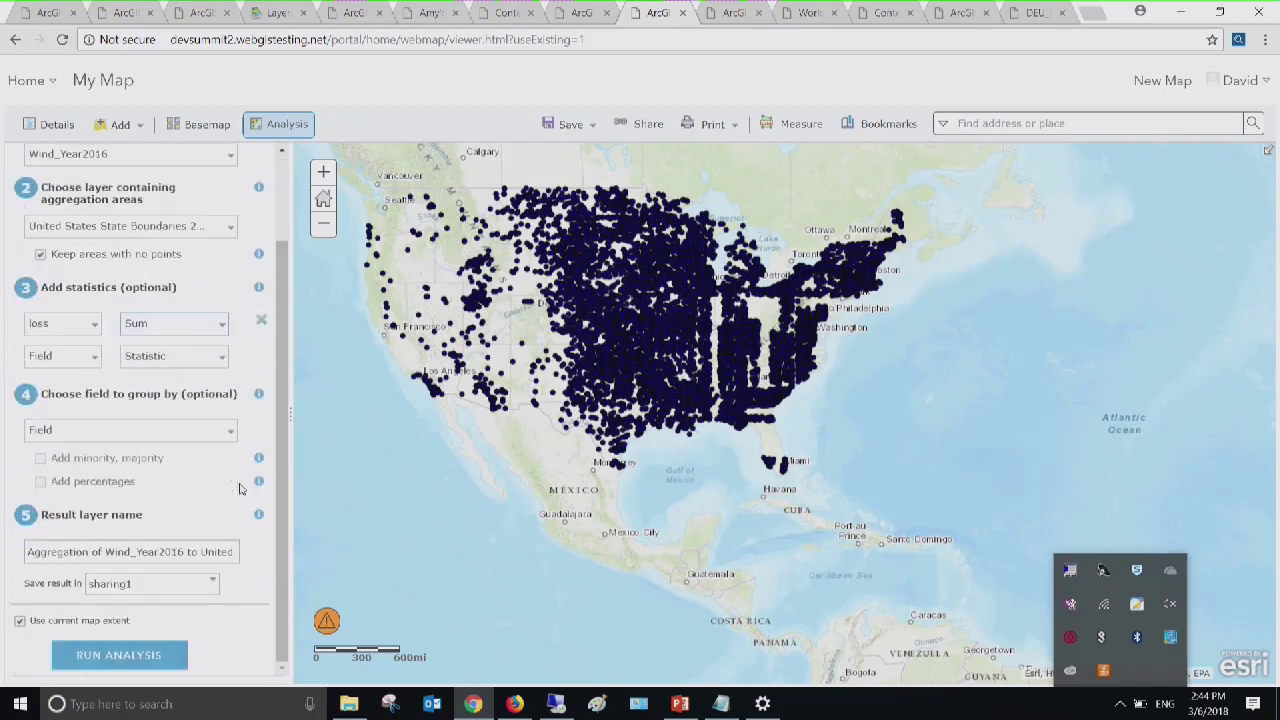
{"action": "left_click", "coordinate": [137, 429]}
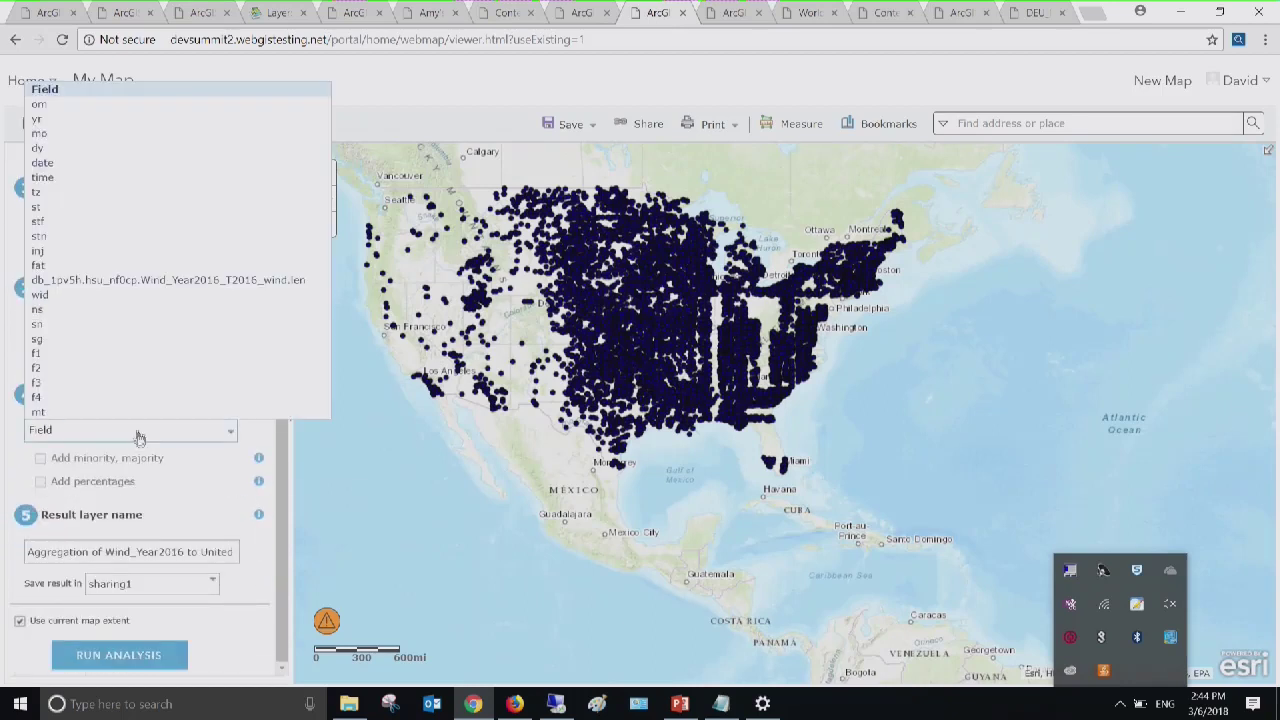
{"action": "left_click", "coordinate": [72, 137]}
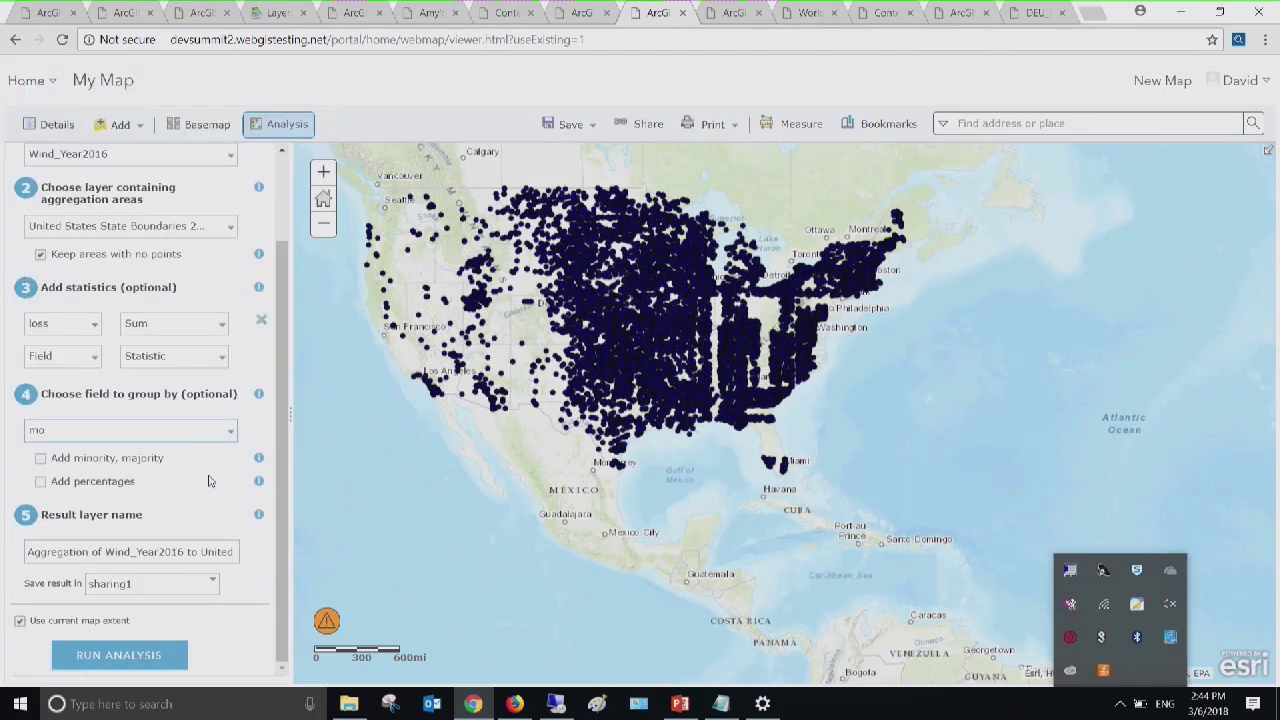
{"action": "left_click", "coordinate": [39, 459]}
Put a 1 in front of the aggregation's result layer name and run the analysis
{"action": "left_click", "coordinate": [129, 664]}
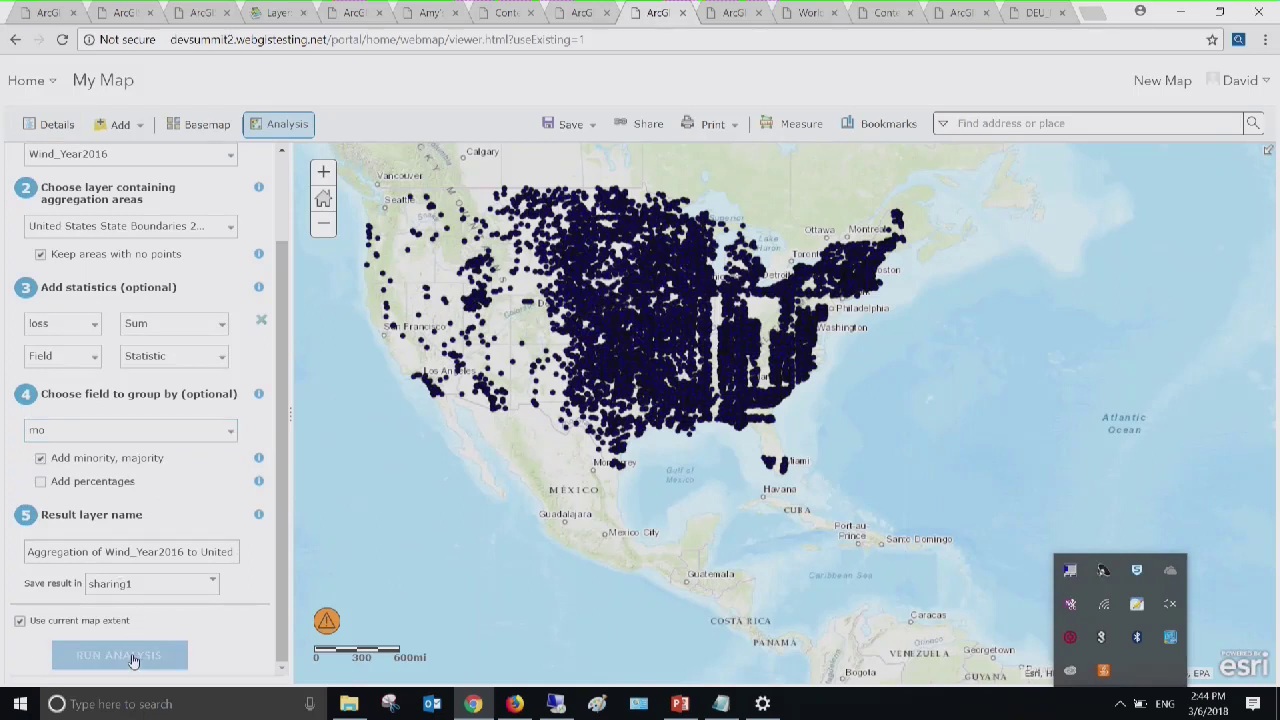
{"action": "left_click", "coordinate": [765, 428]}
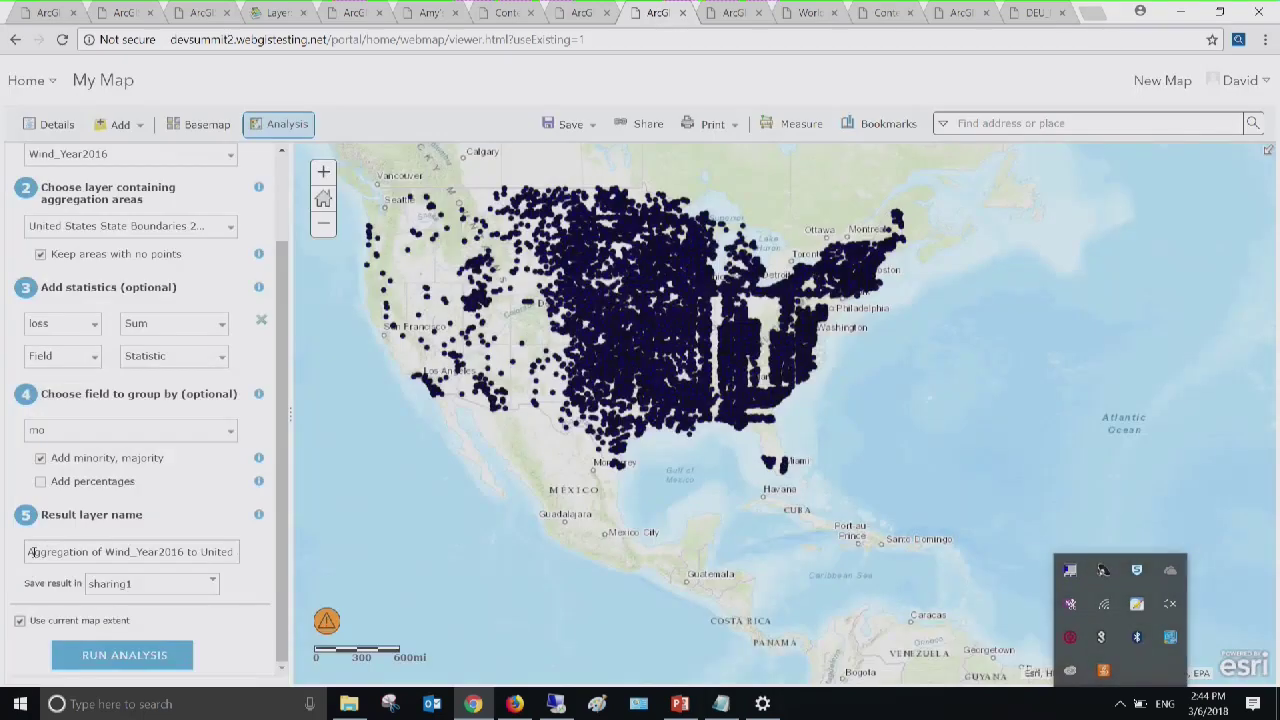
{"action": "left_click", "coordinate": [30, 552]}
{"action": "type", "text": "1"}
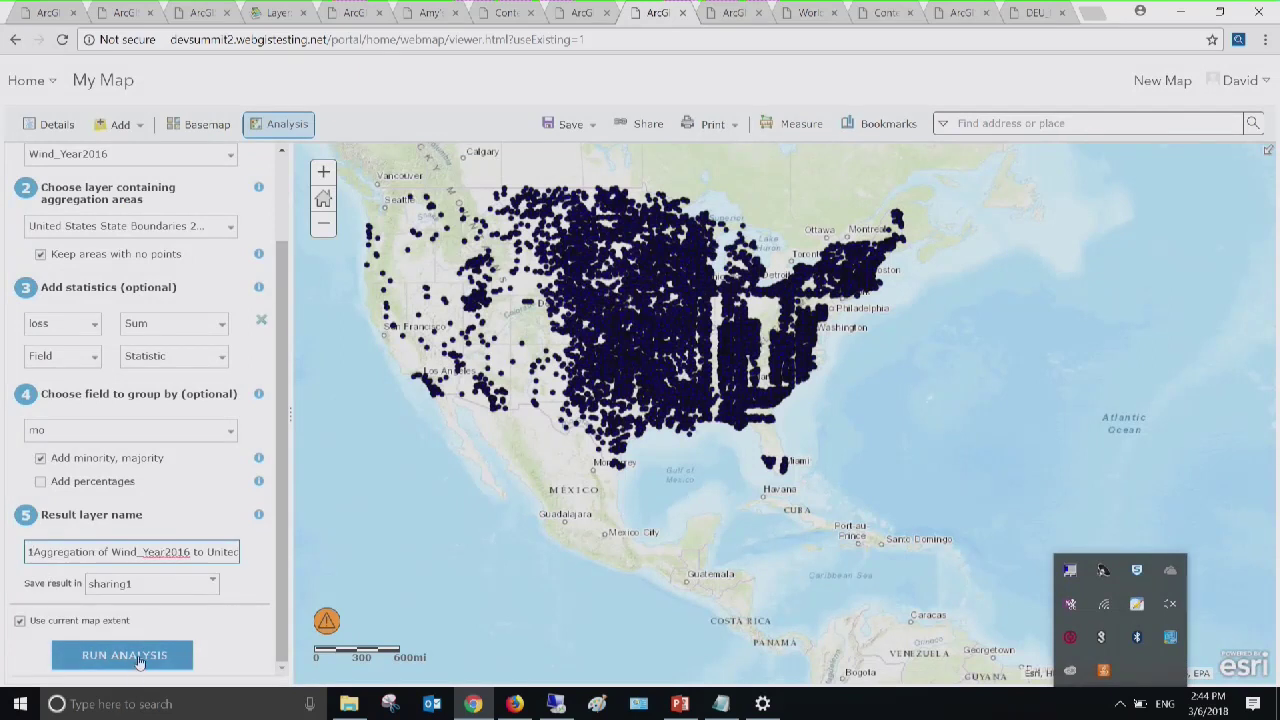
{"action": "left_click", "coordinate": [128, 656]}
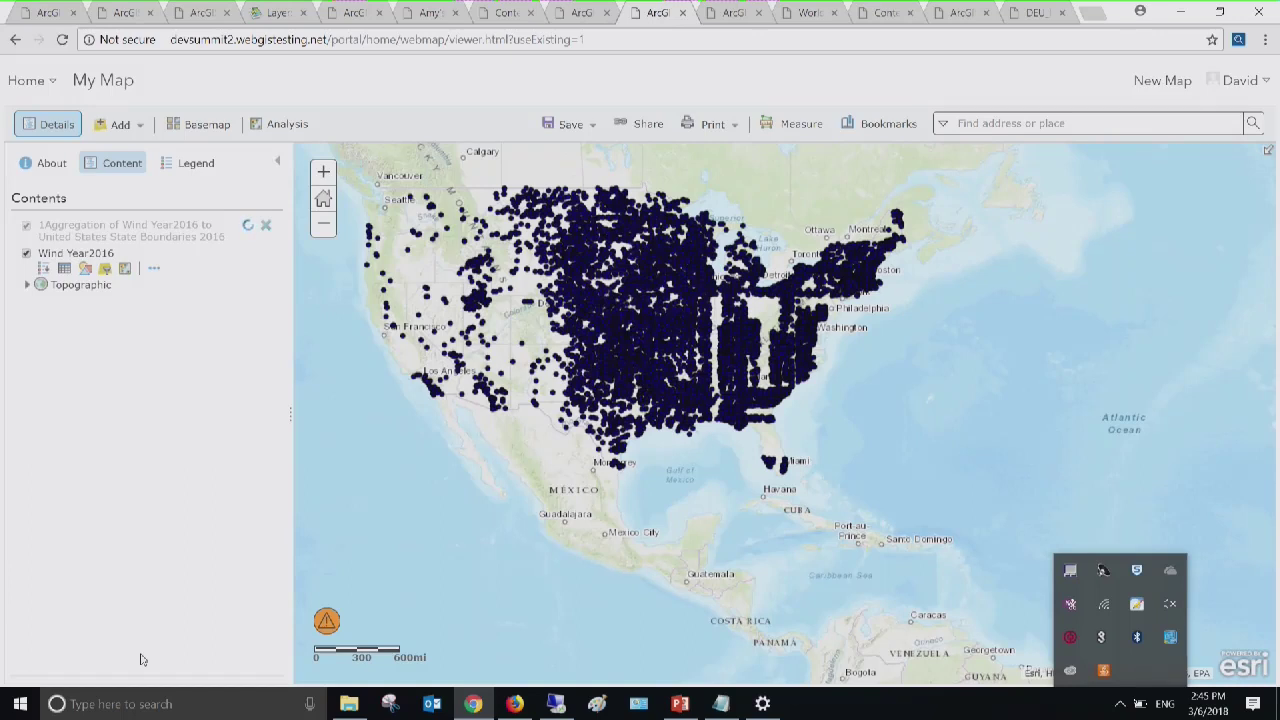
Add the existing aggregation of Wind_Year2016 to United States state boundaries from My Content and hide the Wind Year2016 points
{"action": "left_click", "coordinate": [119, 125]}
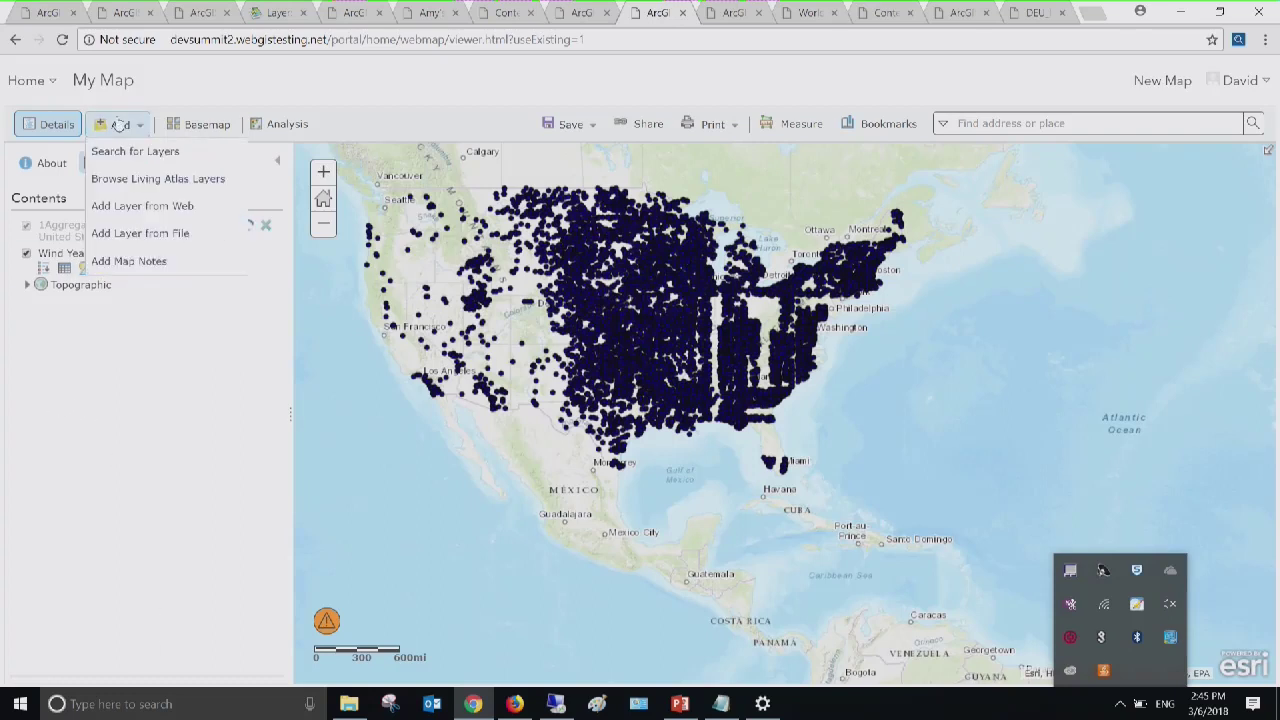
{"action": "left_click", "coordinate": [113, 152]}
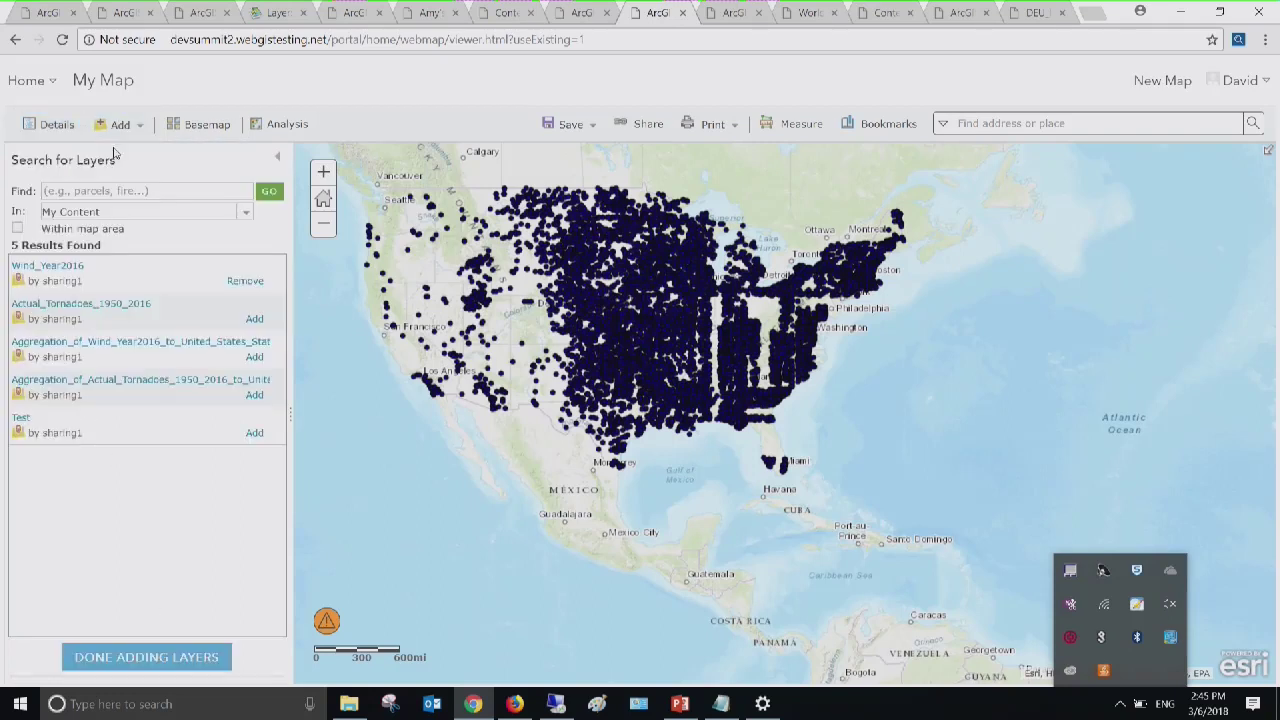
{"action": "left_click", "coordinate": [256, 358]}
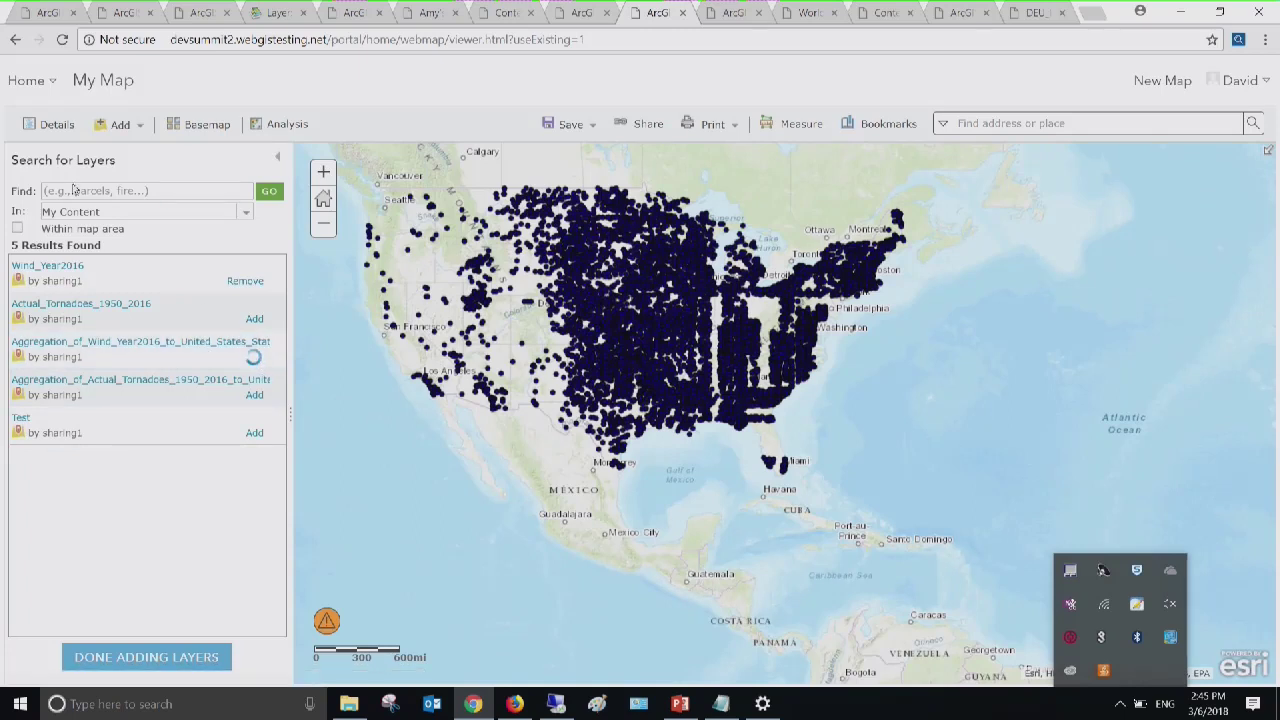
{"action": "left_click", "coordinate": [48, 125]}
{"action": "left_click", "coordinate": [24, 293]}
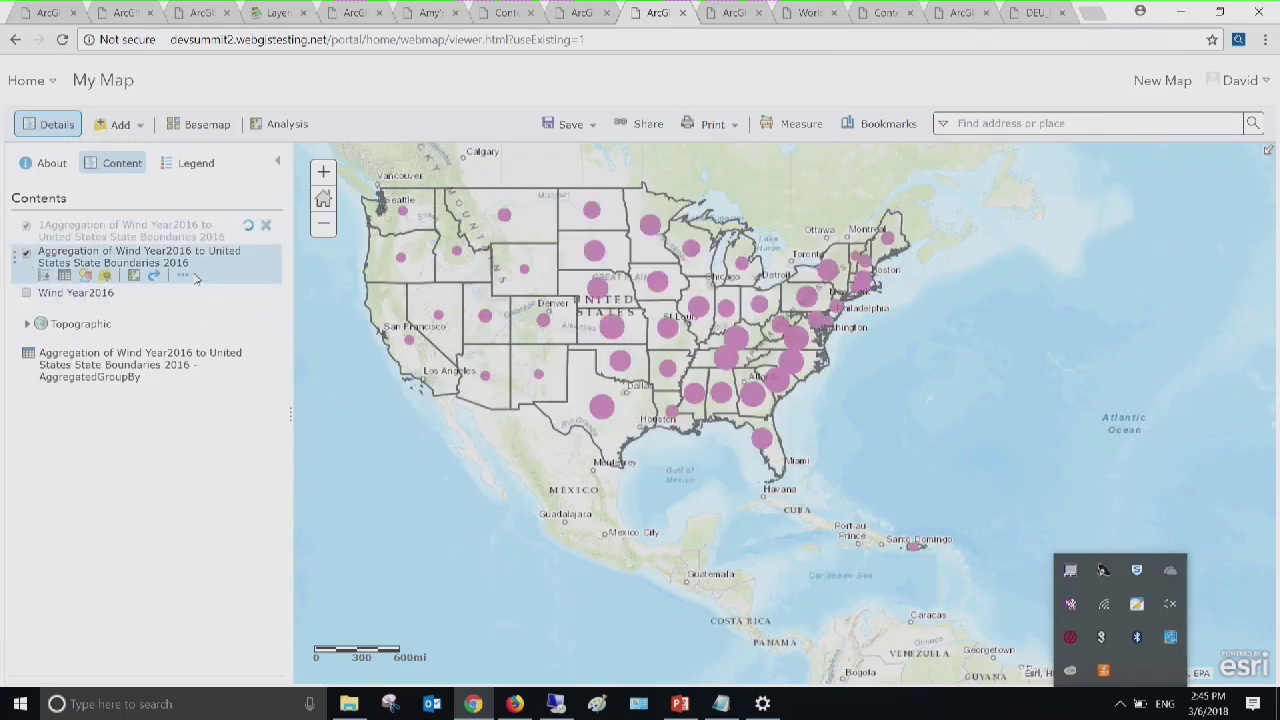
Style the aggregation layer's Count of Points with Counts and Amounts (Color), divided by Area in Square Miles with classified data
{"action": "left_click", "coordinate": [184, 278]}
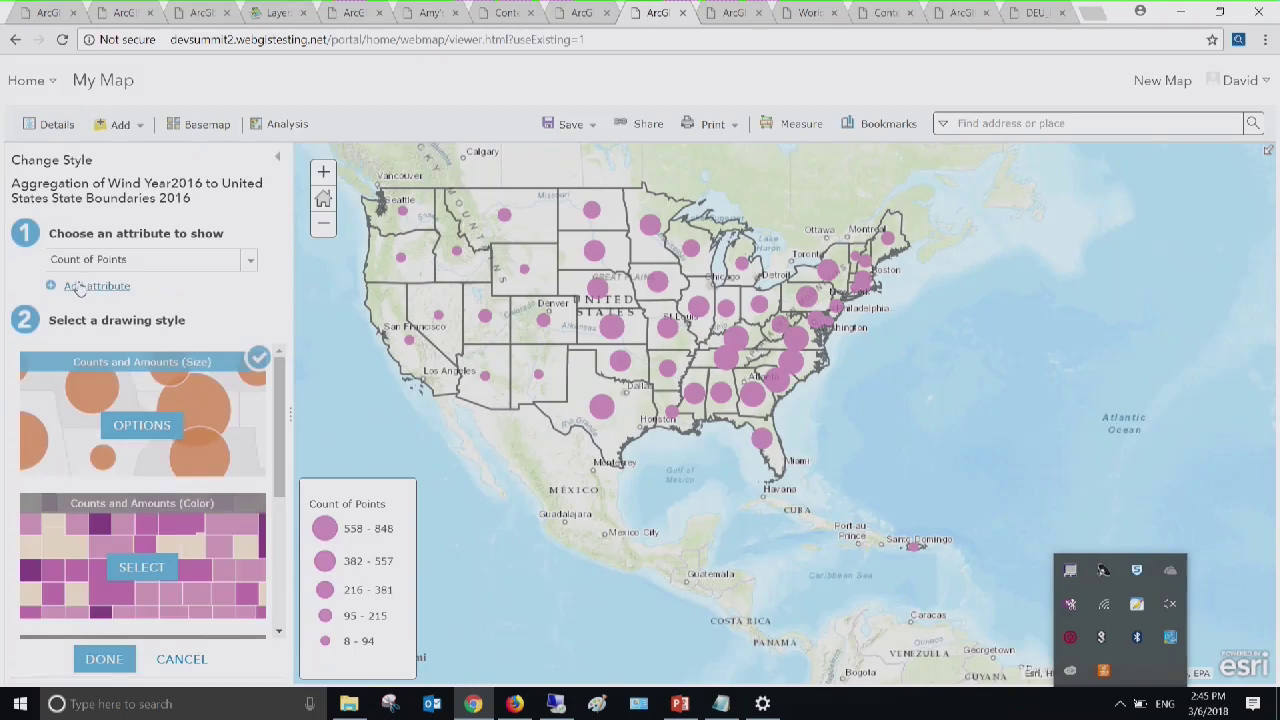
{"action": "left_click", "coordinate": [150, 574]}
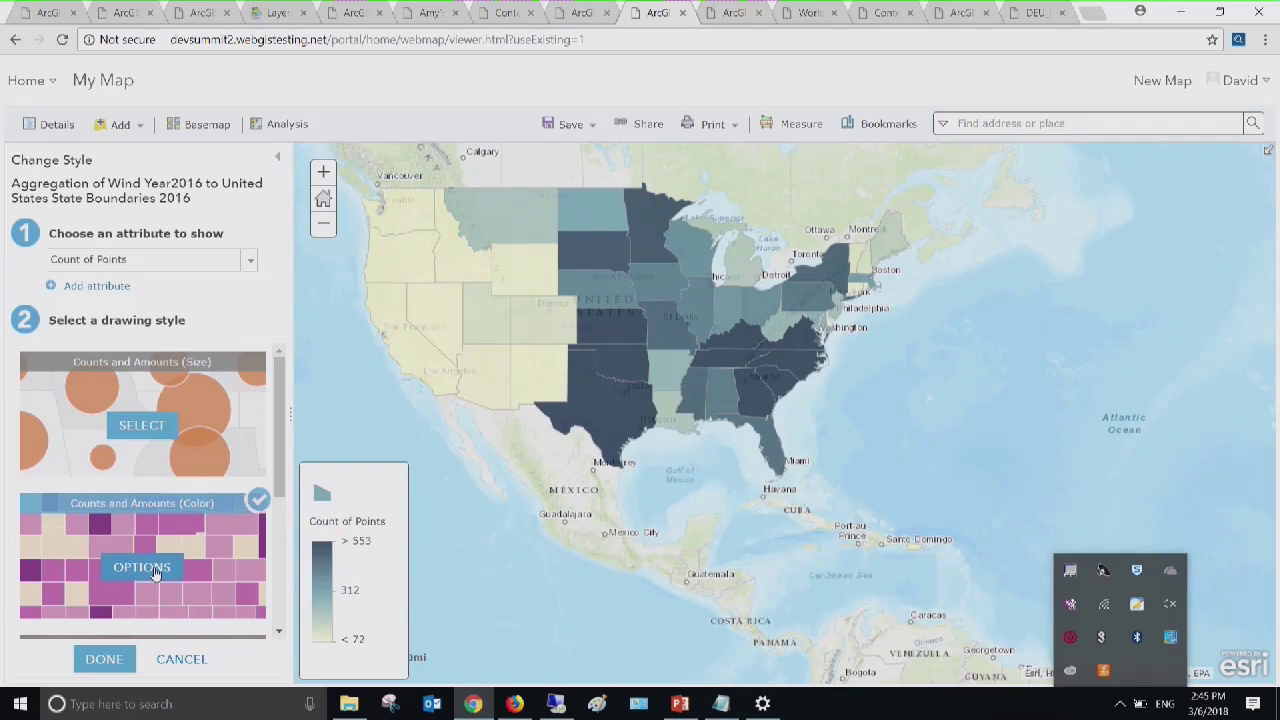
{"action": "left_click", "coordinate": [141, 567]}
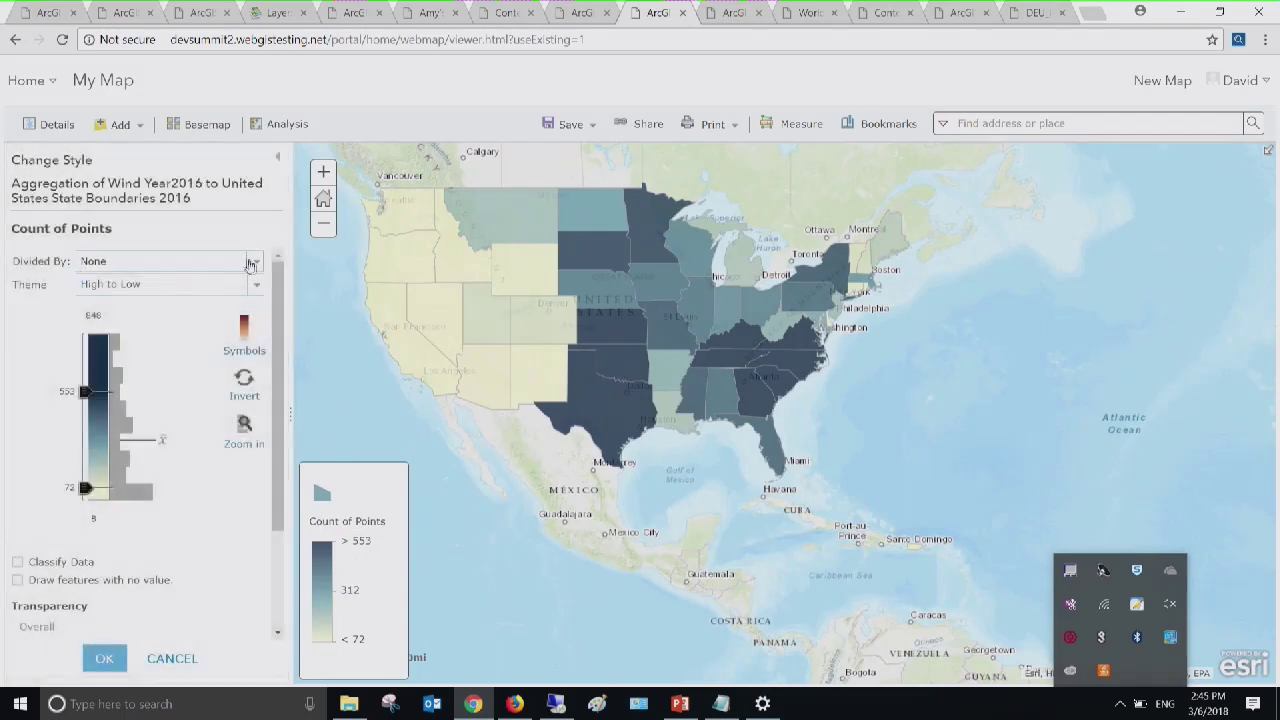
{"action": "left_click", "coordinate": [251, 263]}
{"action": "left_click", "coordinate": [223, 293]}
{"action": "left_click", "coordinate": [20, 564]}
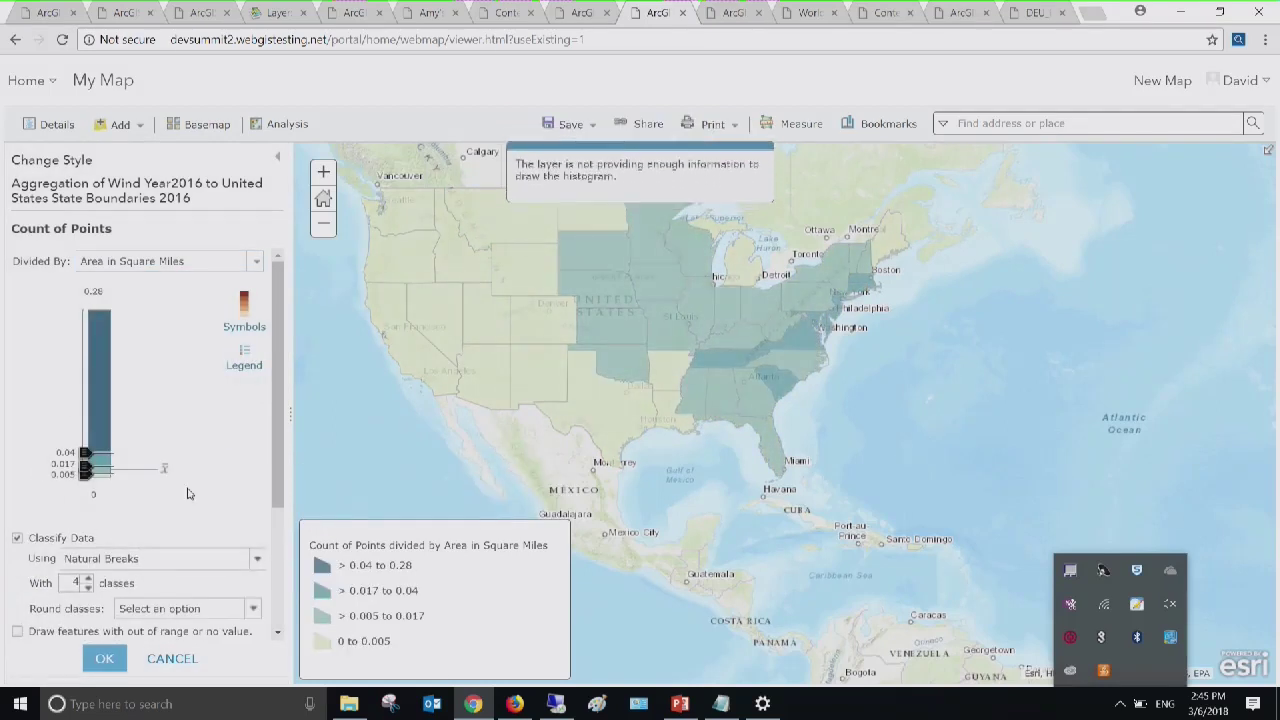
{"action": "left_click", "coordinate": [104, 658]}
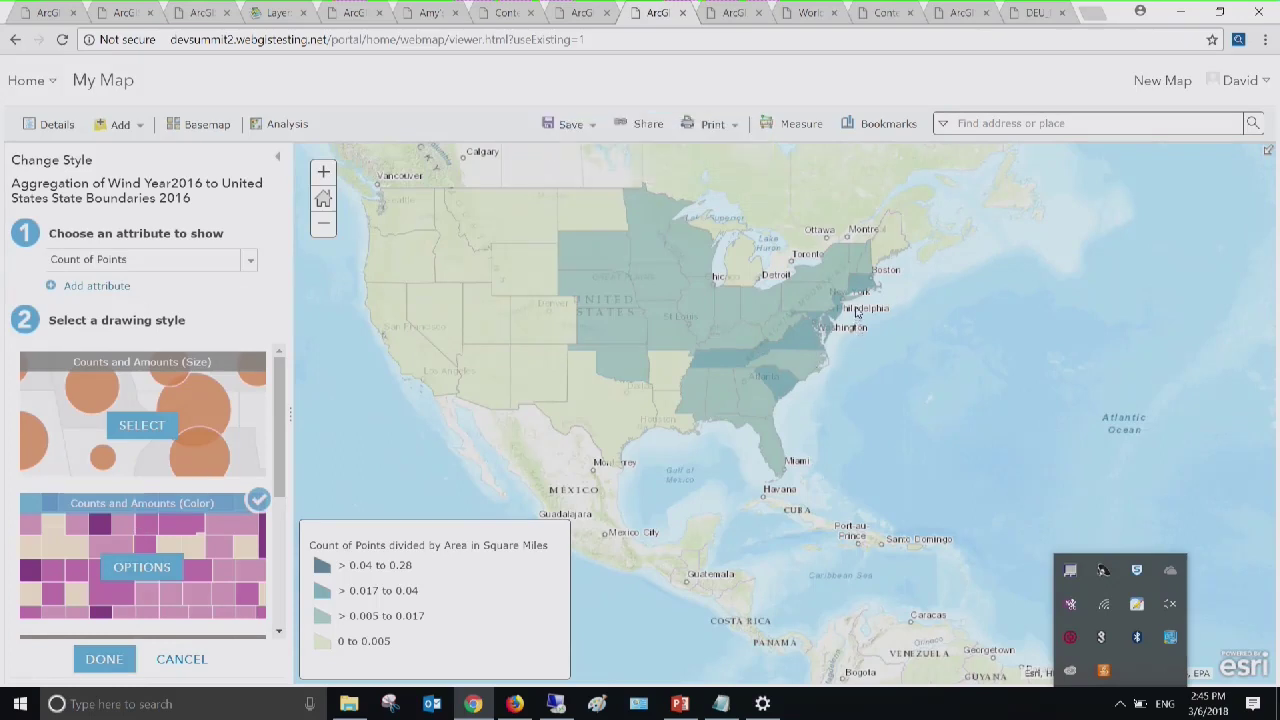
Examine the wind summaries for Tennessee and South Carolina on the map and finish changing the layer style
{"action": "left_click", "coordinate": [727, 362]}
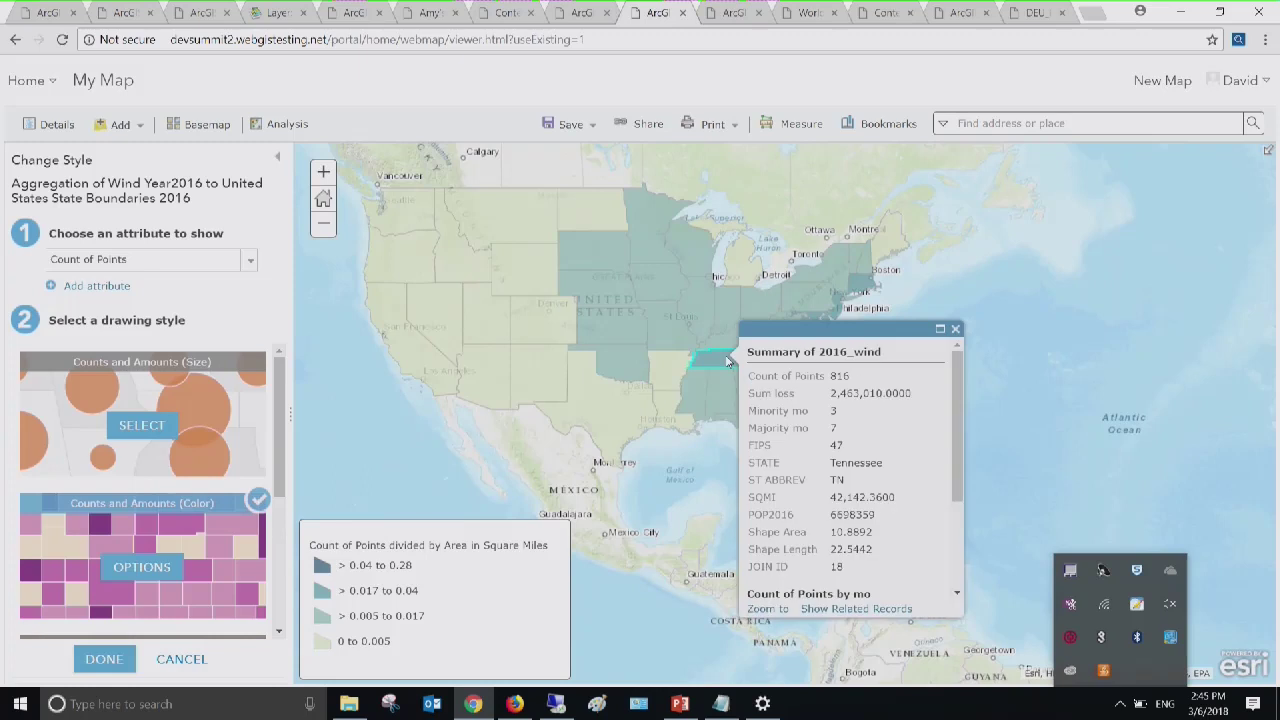
{"action": "left_click", "coordinate": [776, 379]}
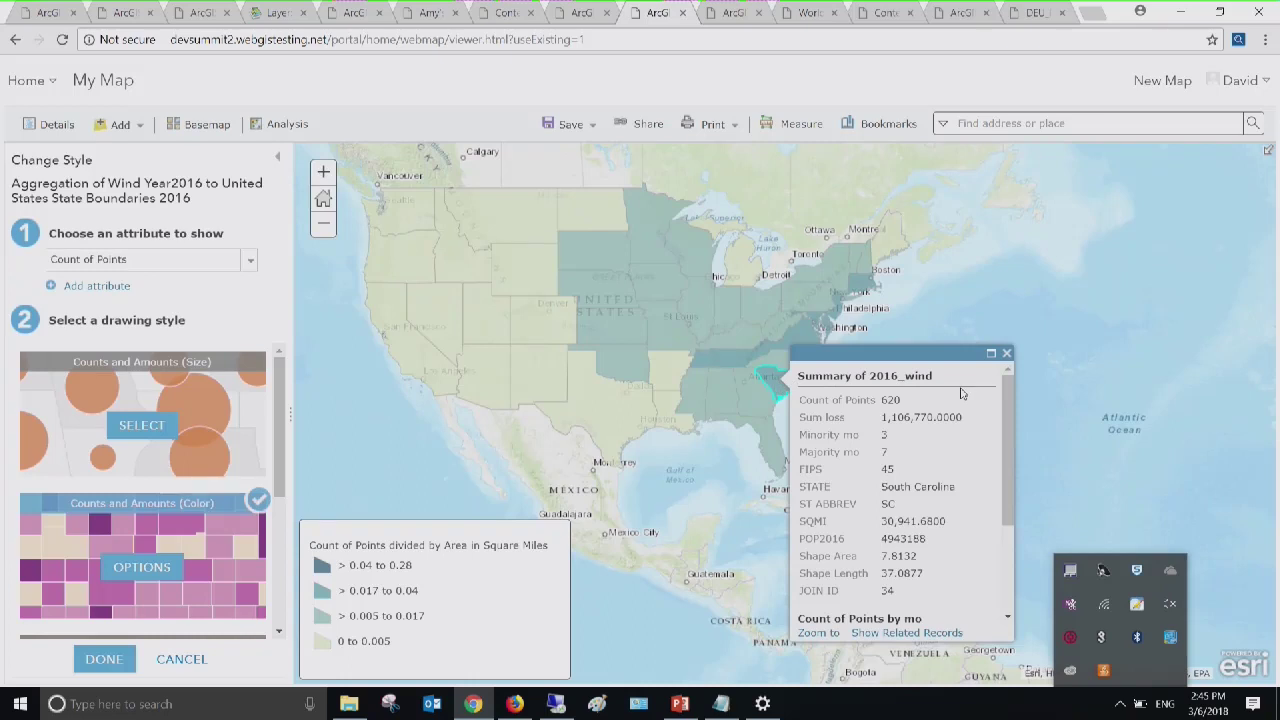
{"action": "left_click", "coordinate": [1006, 354]}
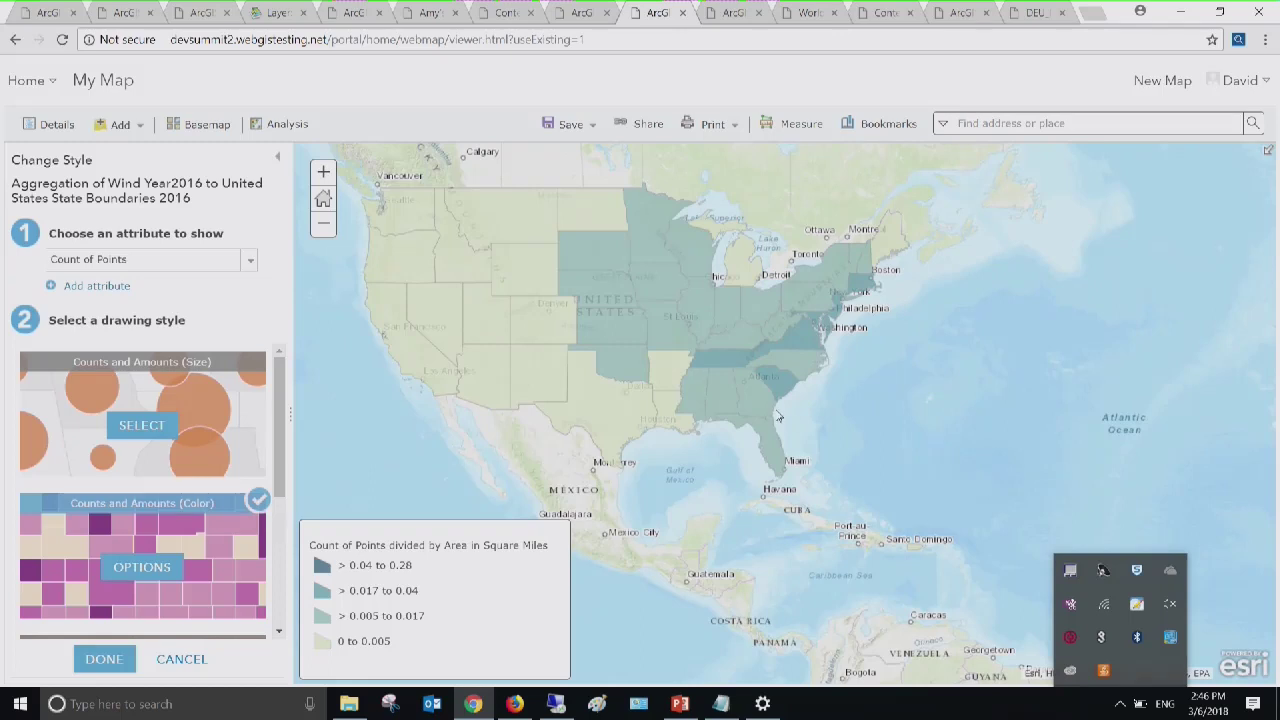
{"action": "left_click", "coordinate": [112, 664]}
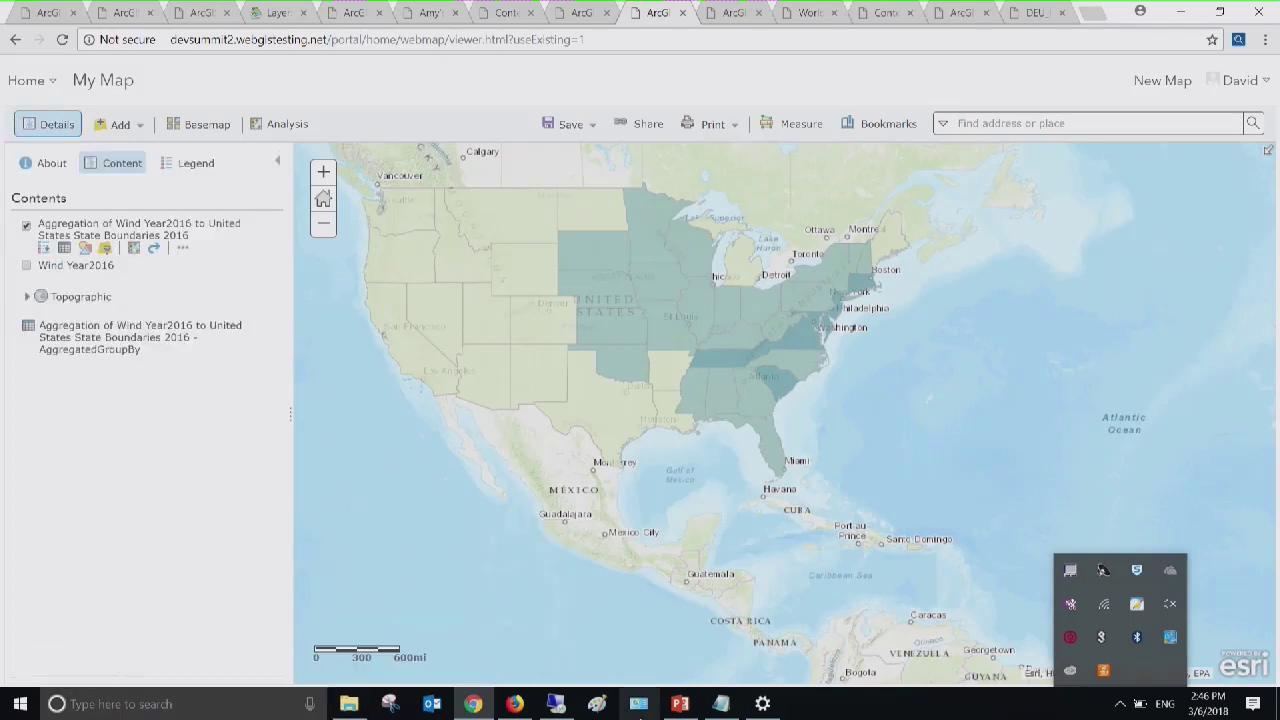
Switch to the PowerPoint presentation and start the slide show from the current slide
{"action": "left_click", "coordinate": [680, 704]}
{"action": "left_click", "coordinate": [72, 660]}
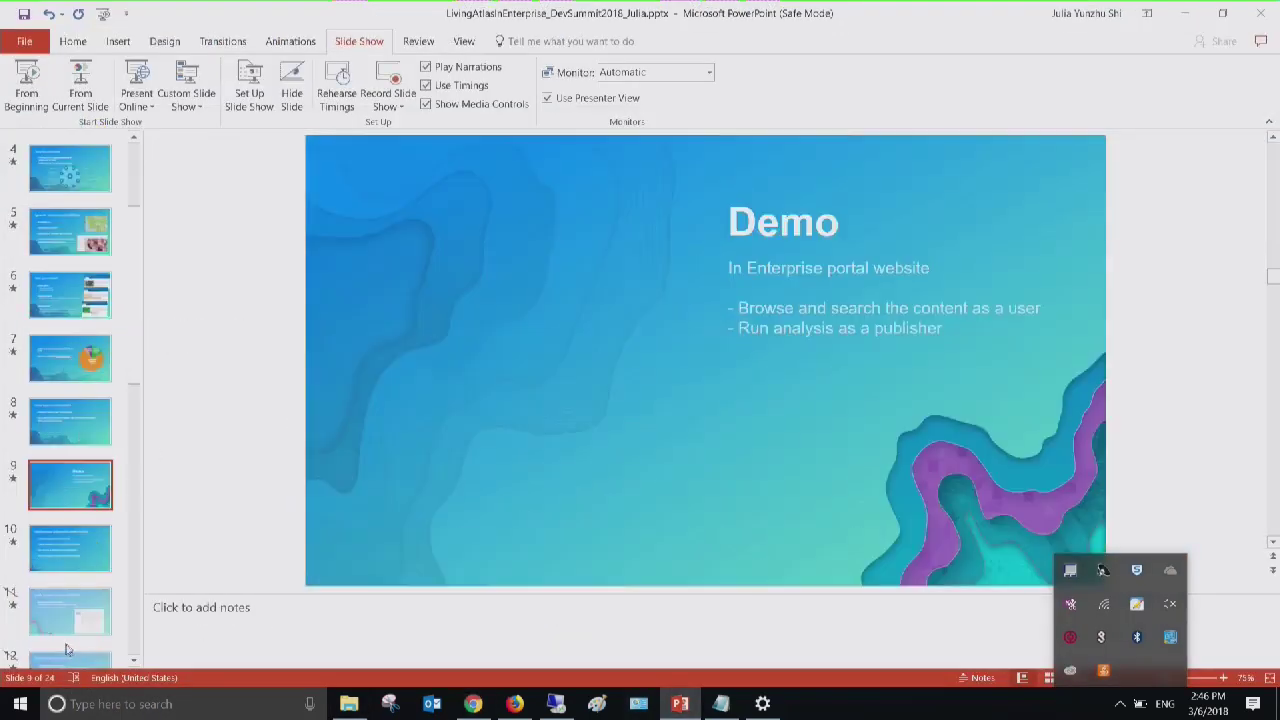
{"action": "left_click", "coordinate": [95, 75]}
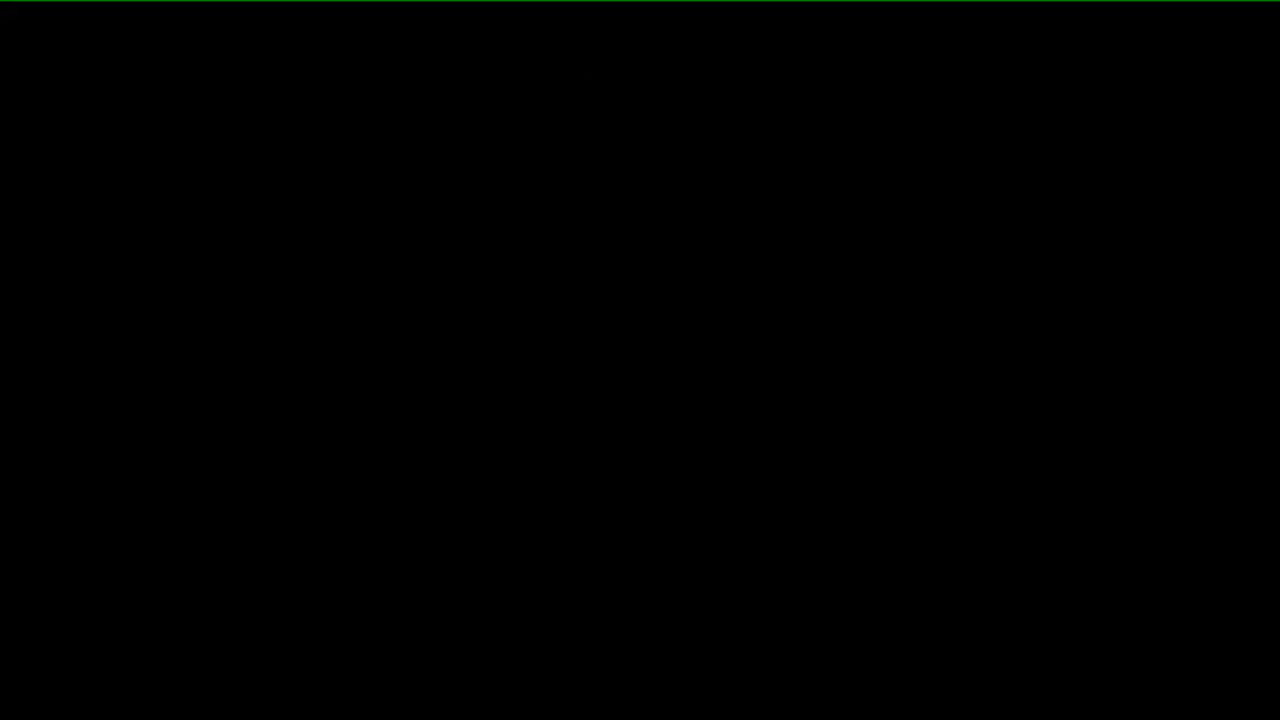